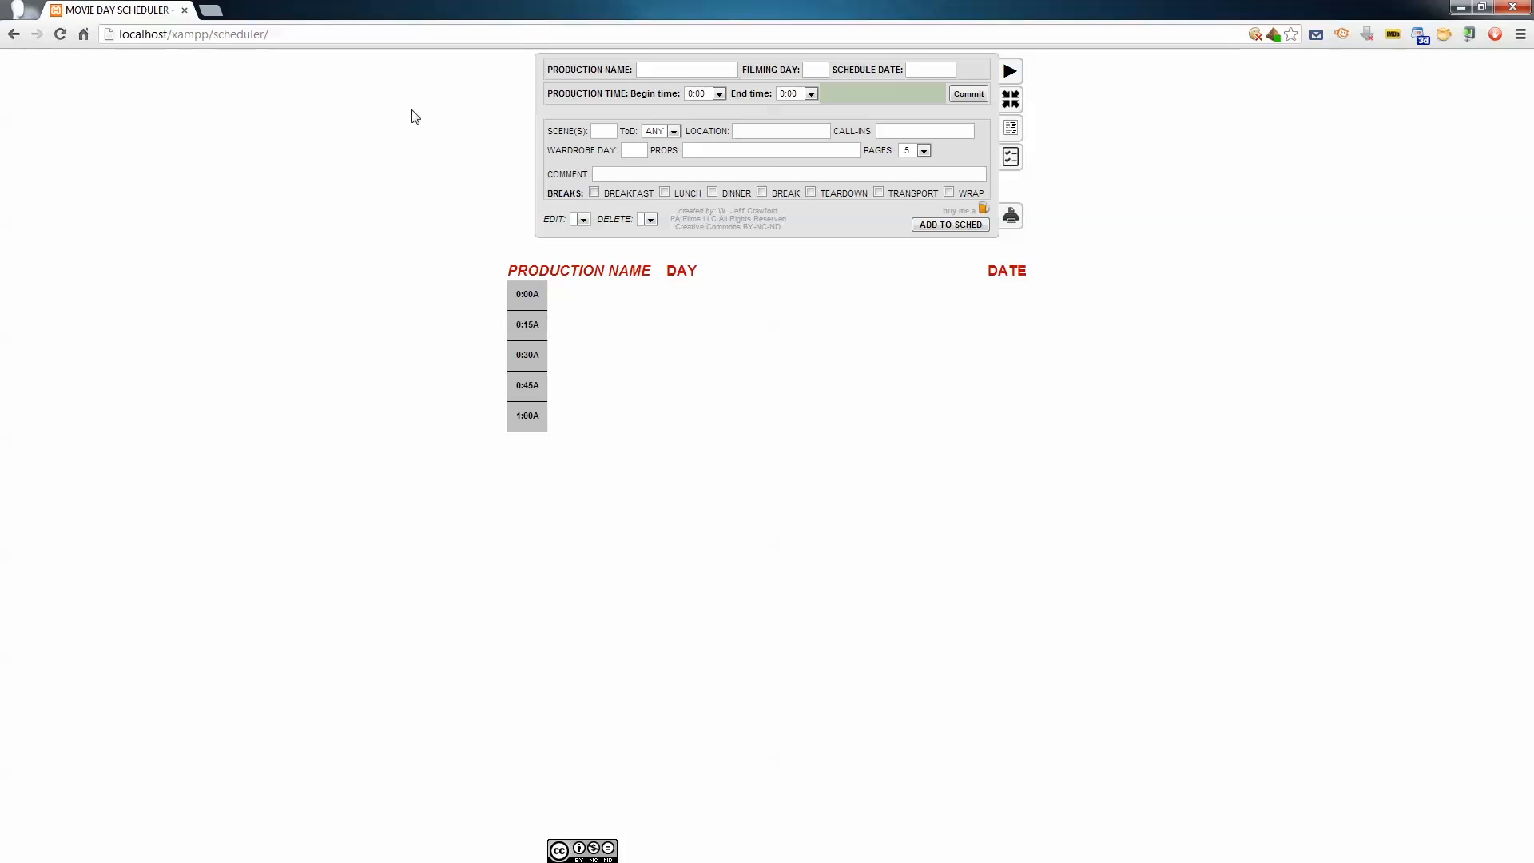
Name the production TRUST and set its filming day to 1
click(654, 73)
text(TRUST)
click(637, 105)
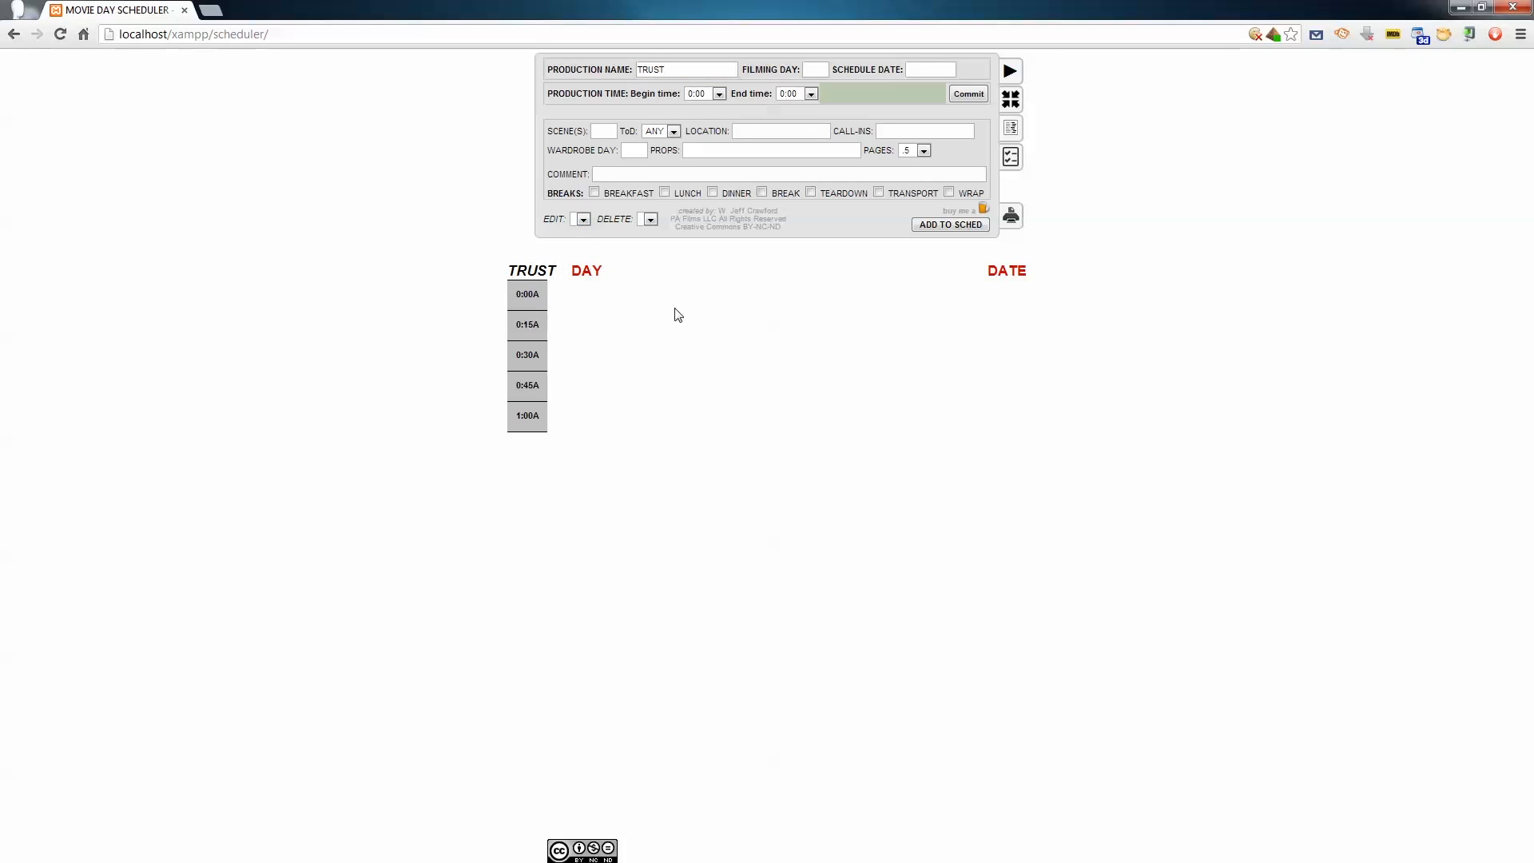
click(825, 69)
text(1)
click(856, 74)
click(711, 67)
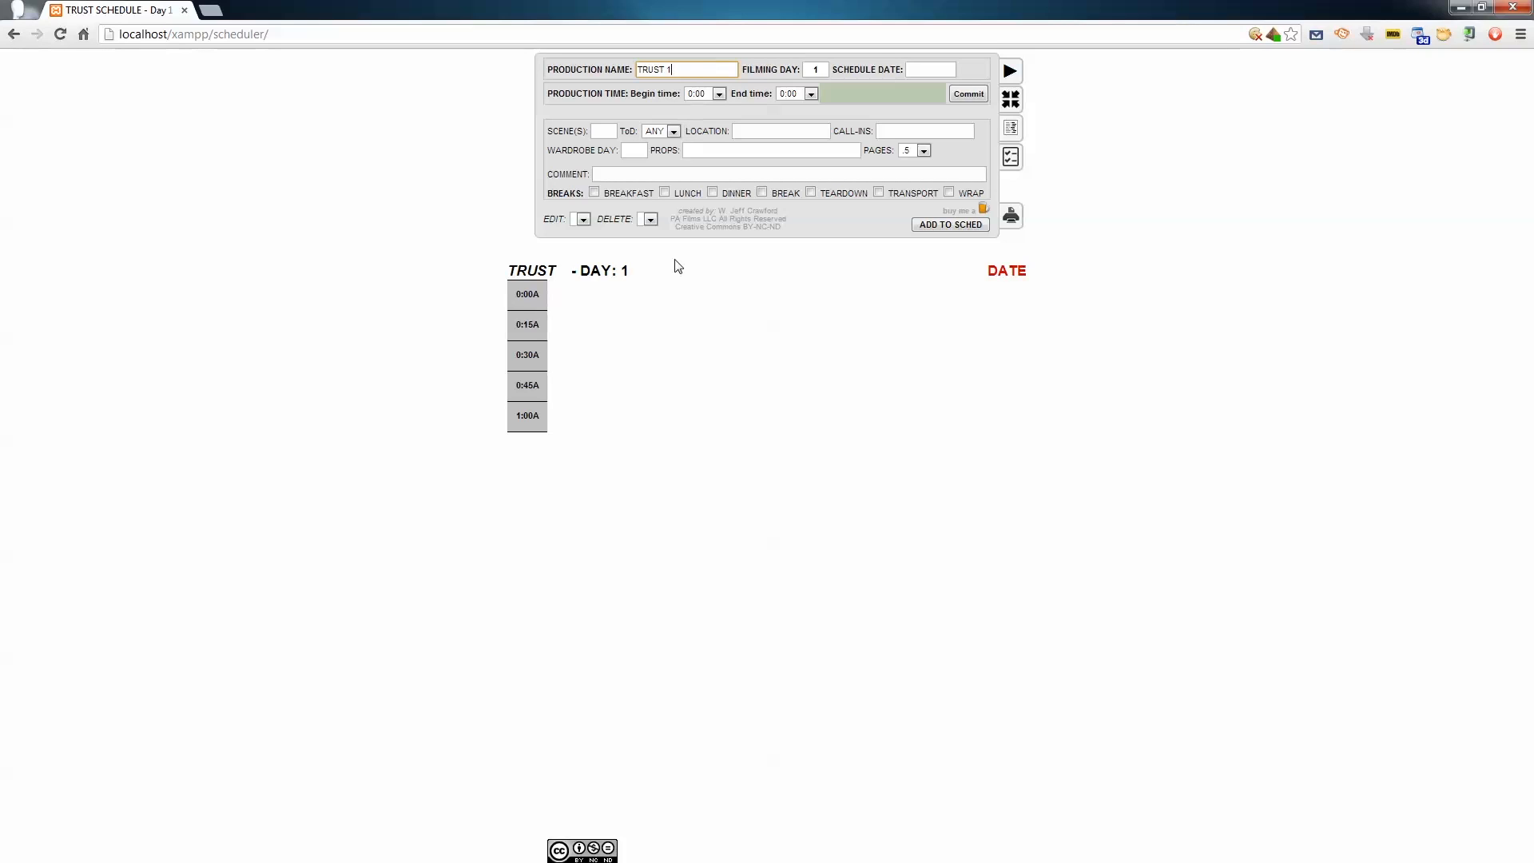
click(697, 259)
click(702, 67)
key(BackSpace)
key(BackSpace)
Set the schedule date to 06/29/2013
click(924, 73)
click(923, 70)
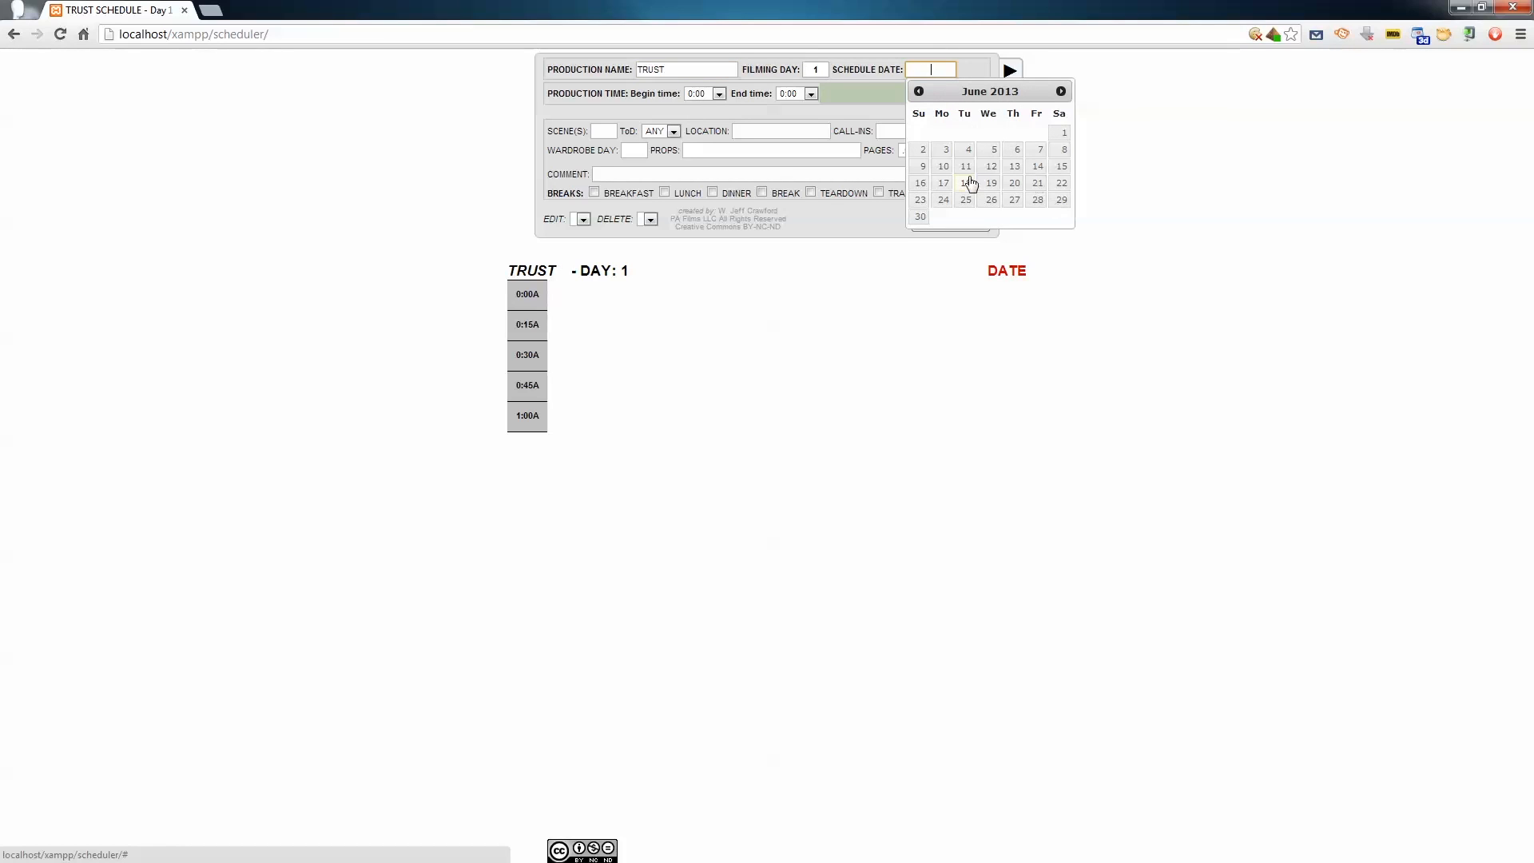
click(1063, 203)
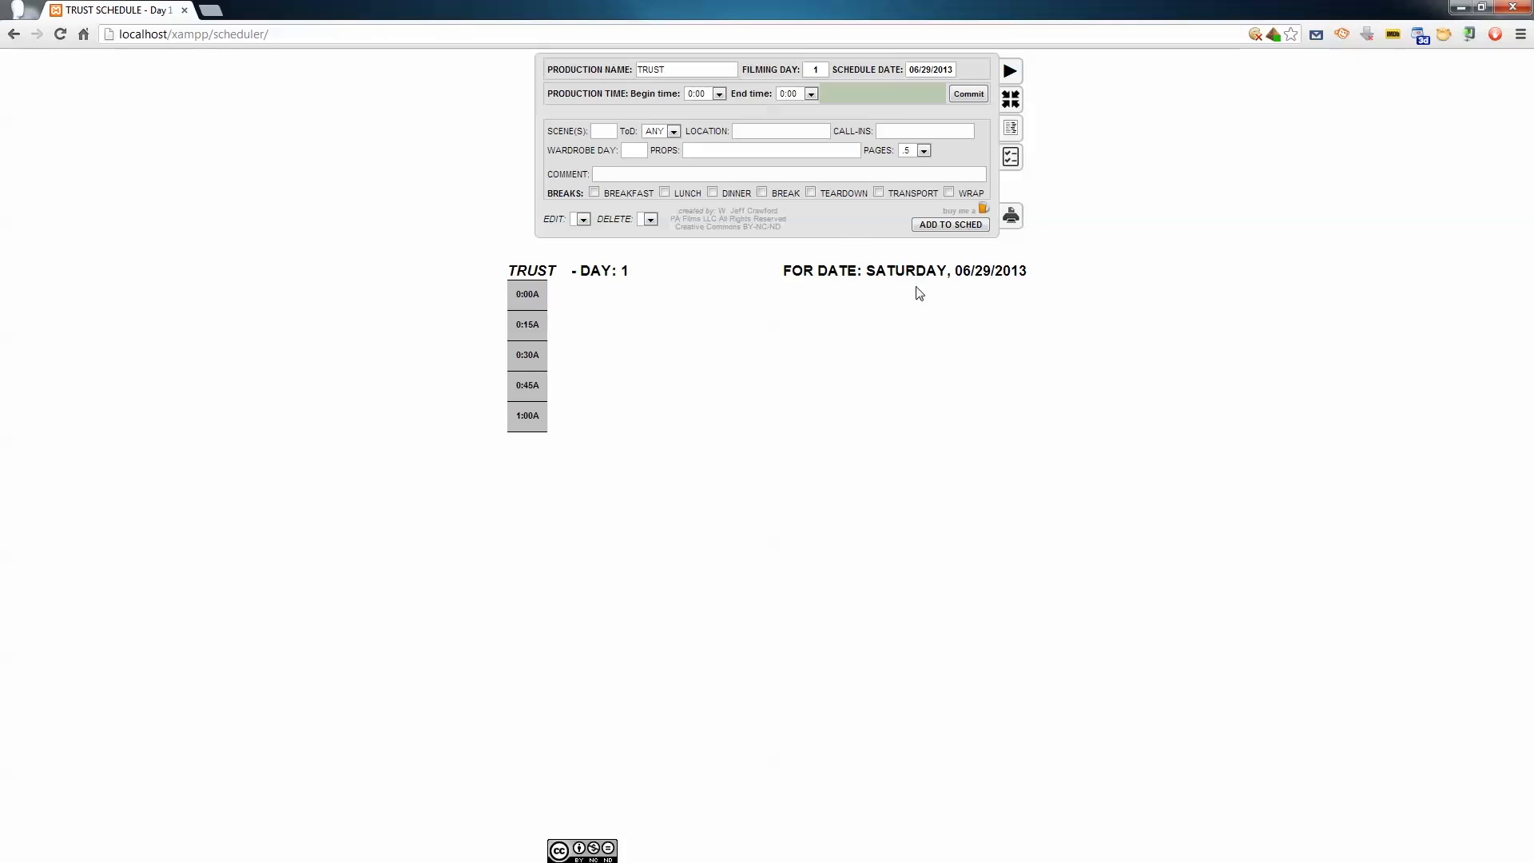
Commit a production time from 12:00 to 17:00 and hide the production detail fields
click(719, 95)
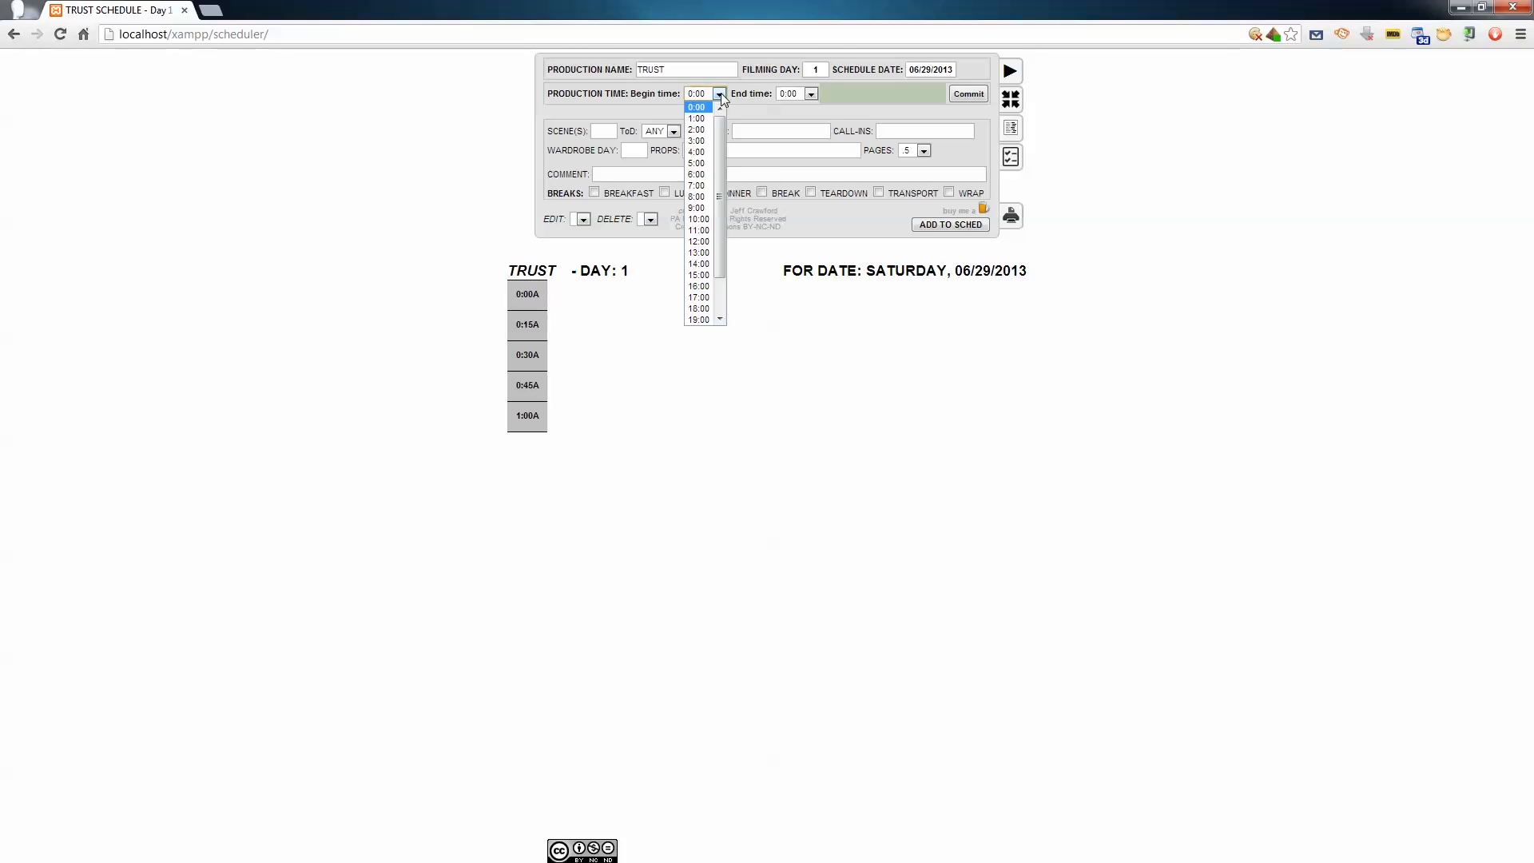
click(700, 242)
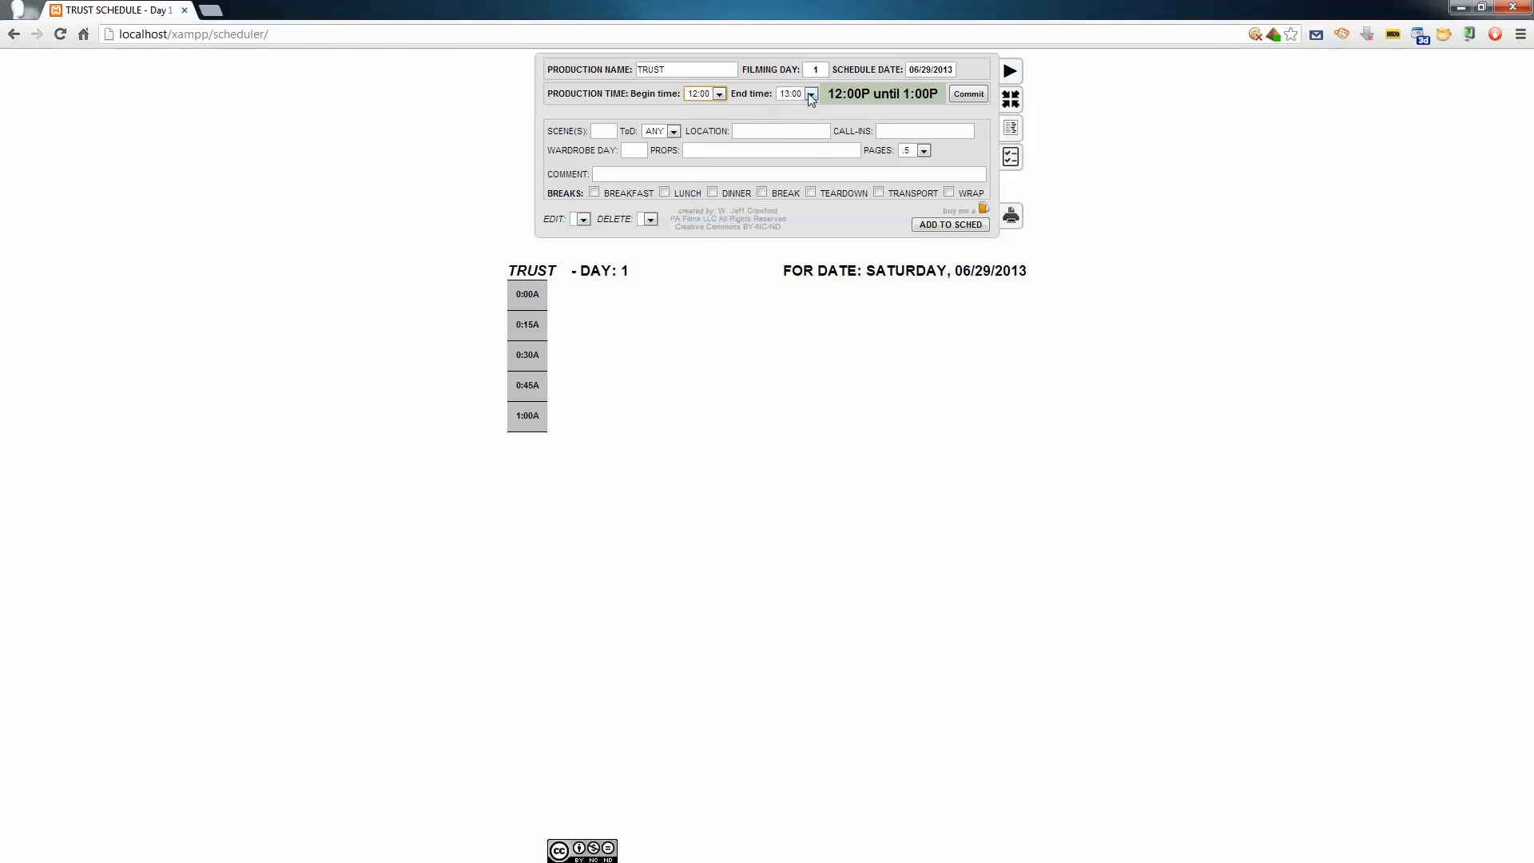
click(812, 95)
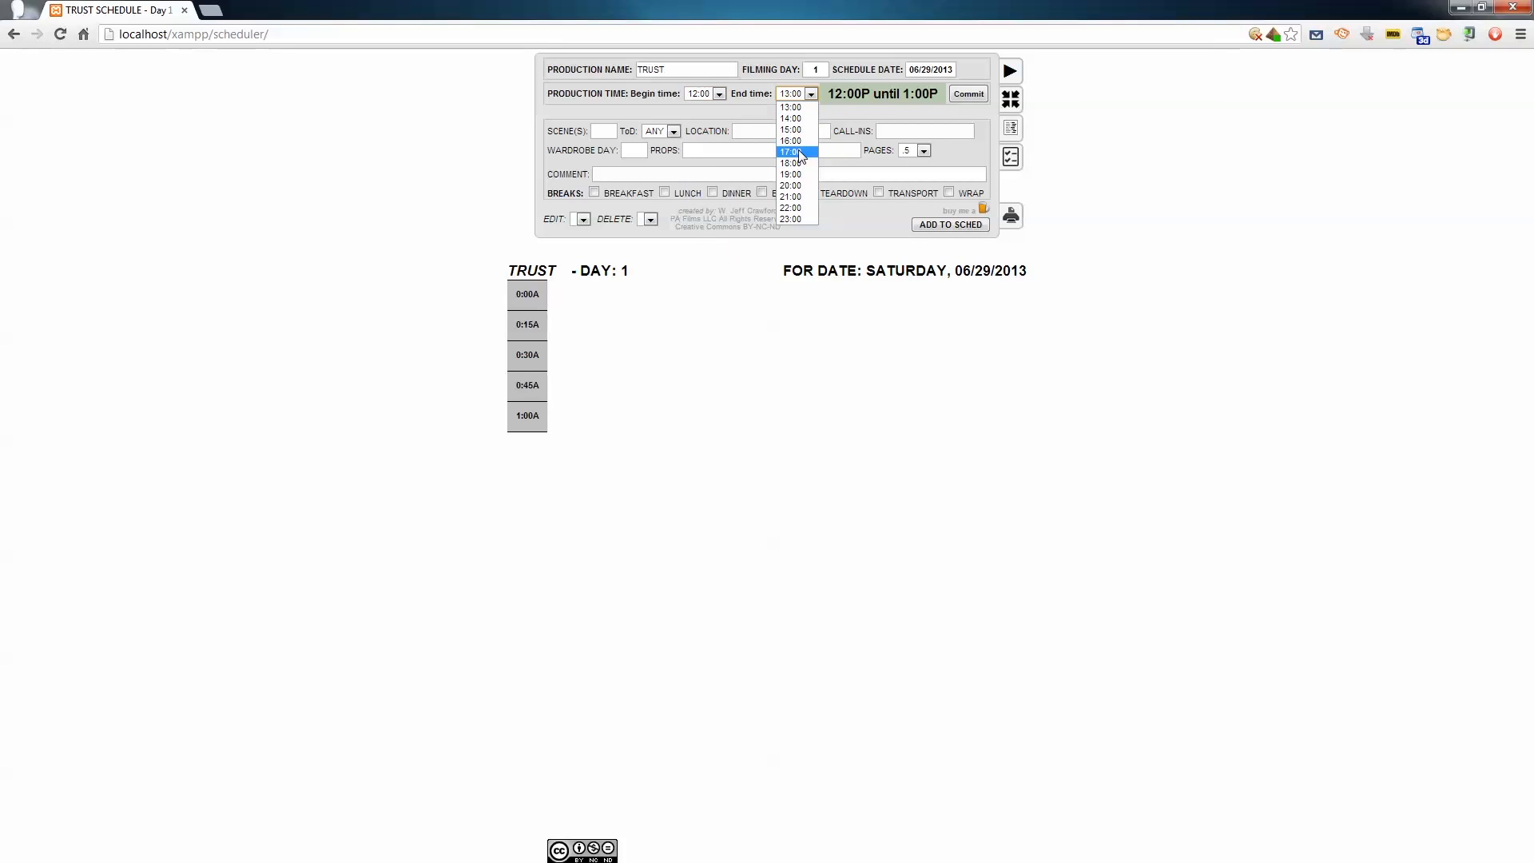
click(800, 152)
mouse_move(830, 93)
mouse_down()
mouse_move(943, 94)
mouse_move(828, 94)
mouse_up()
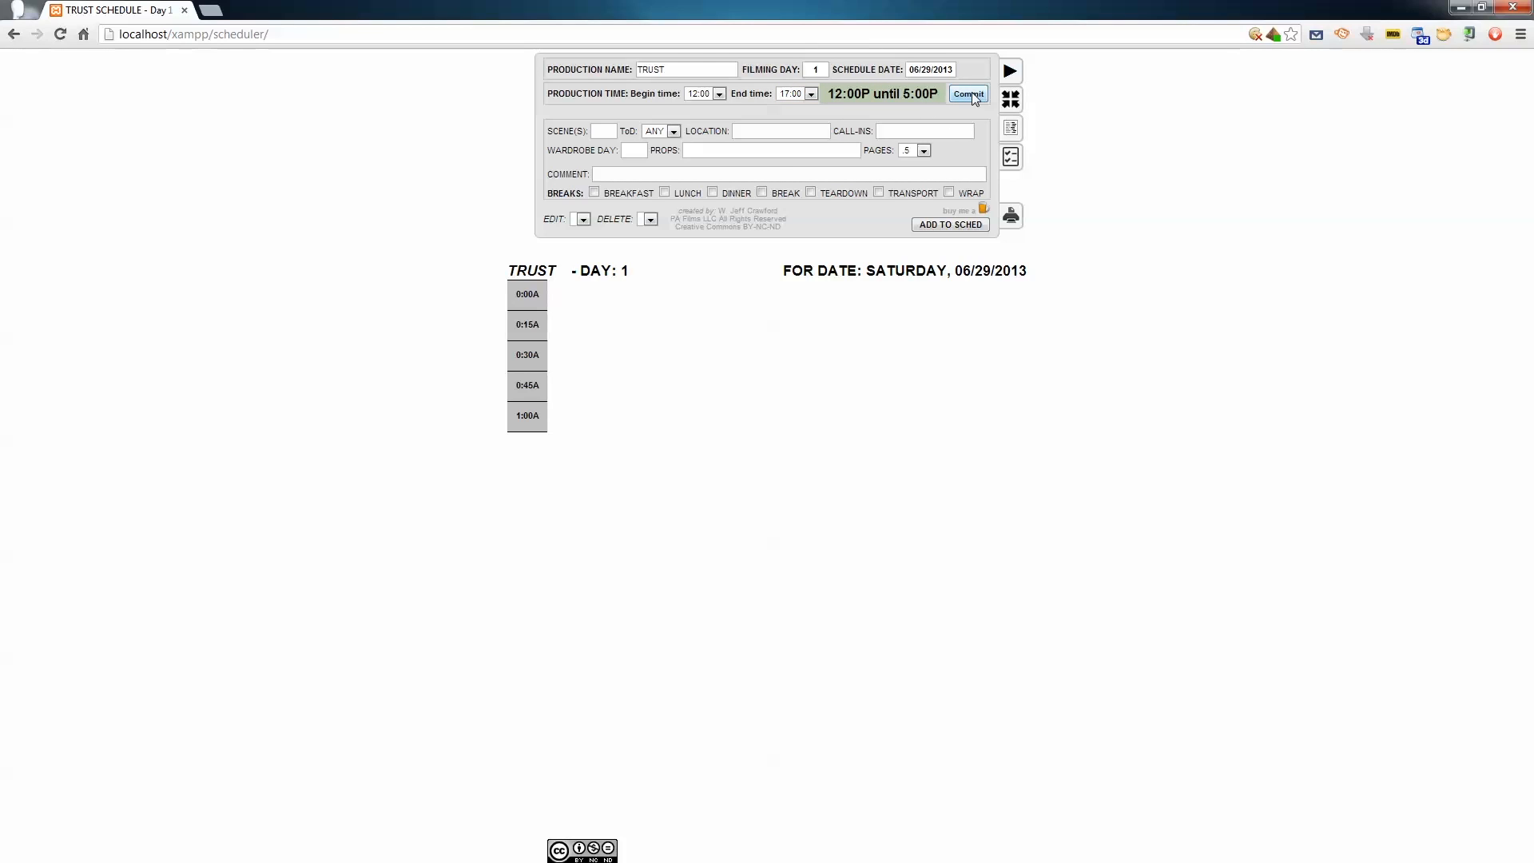
click(970, 94)
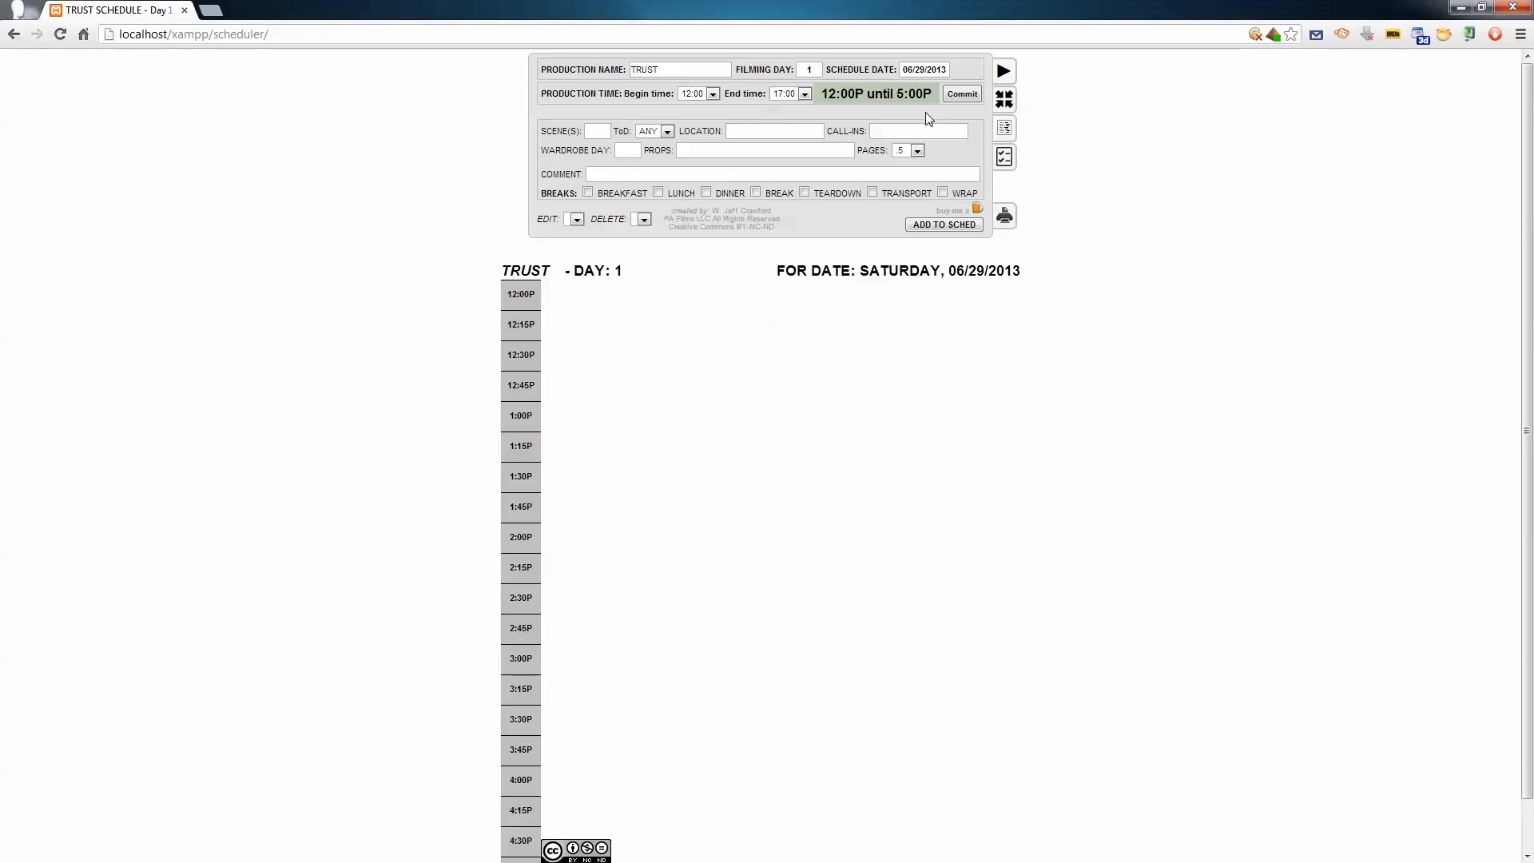
click(1005, 99)
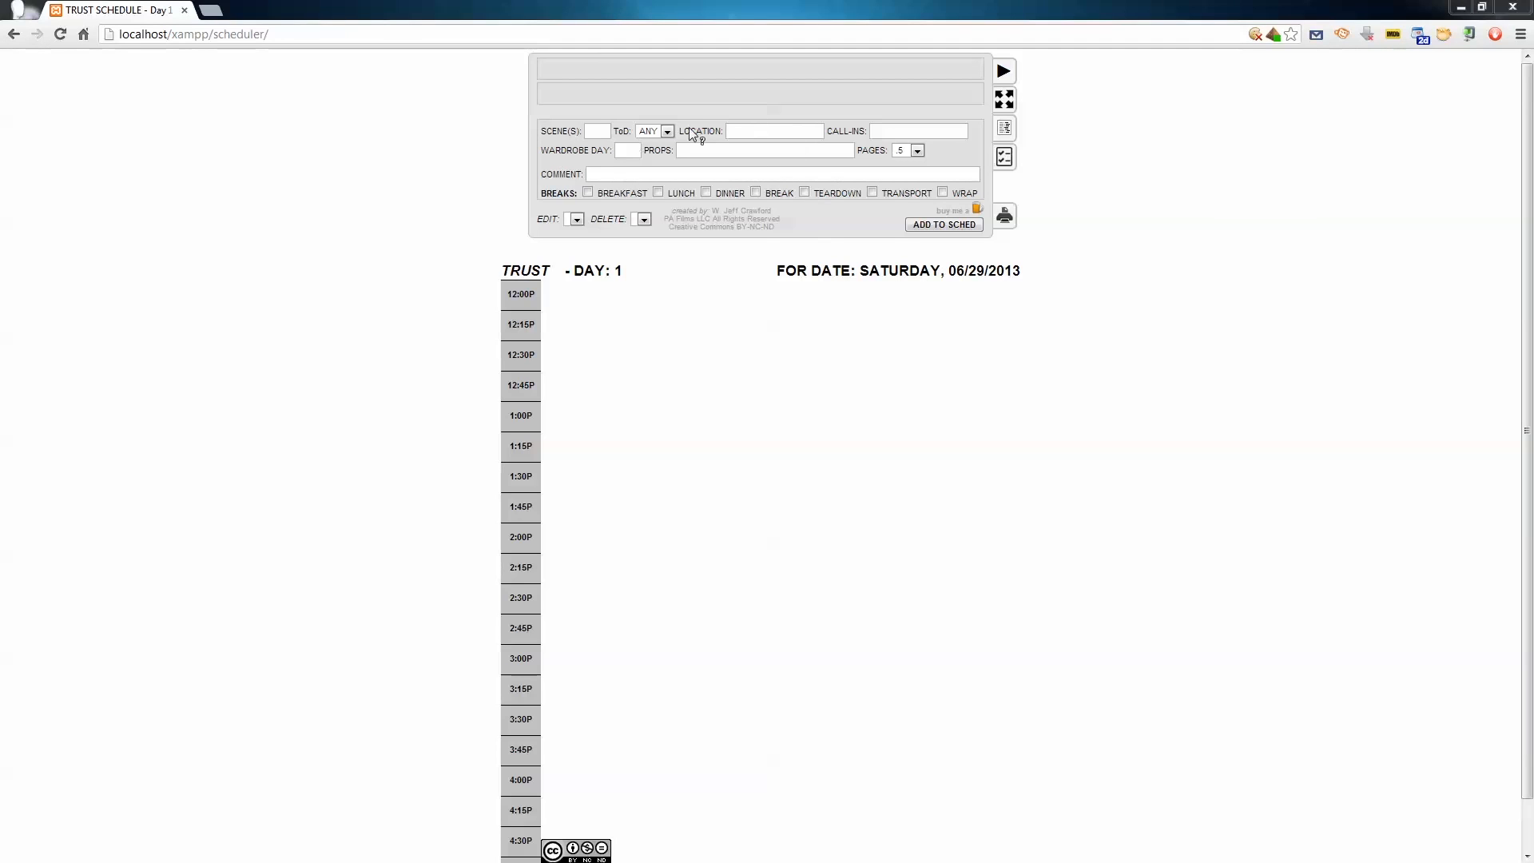
Start a new scene entry with scene number 1, time of day DAY and location York
click(604, 131)
text(1)
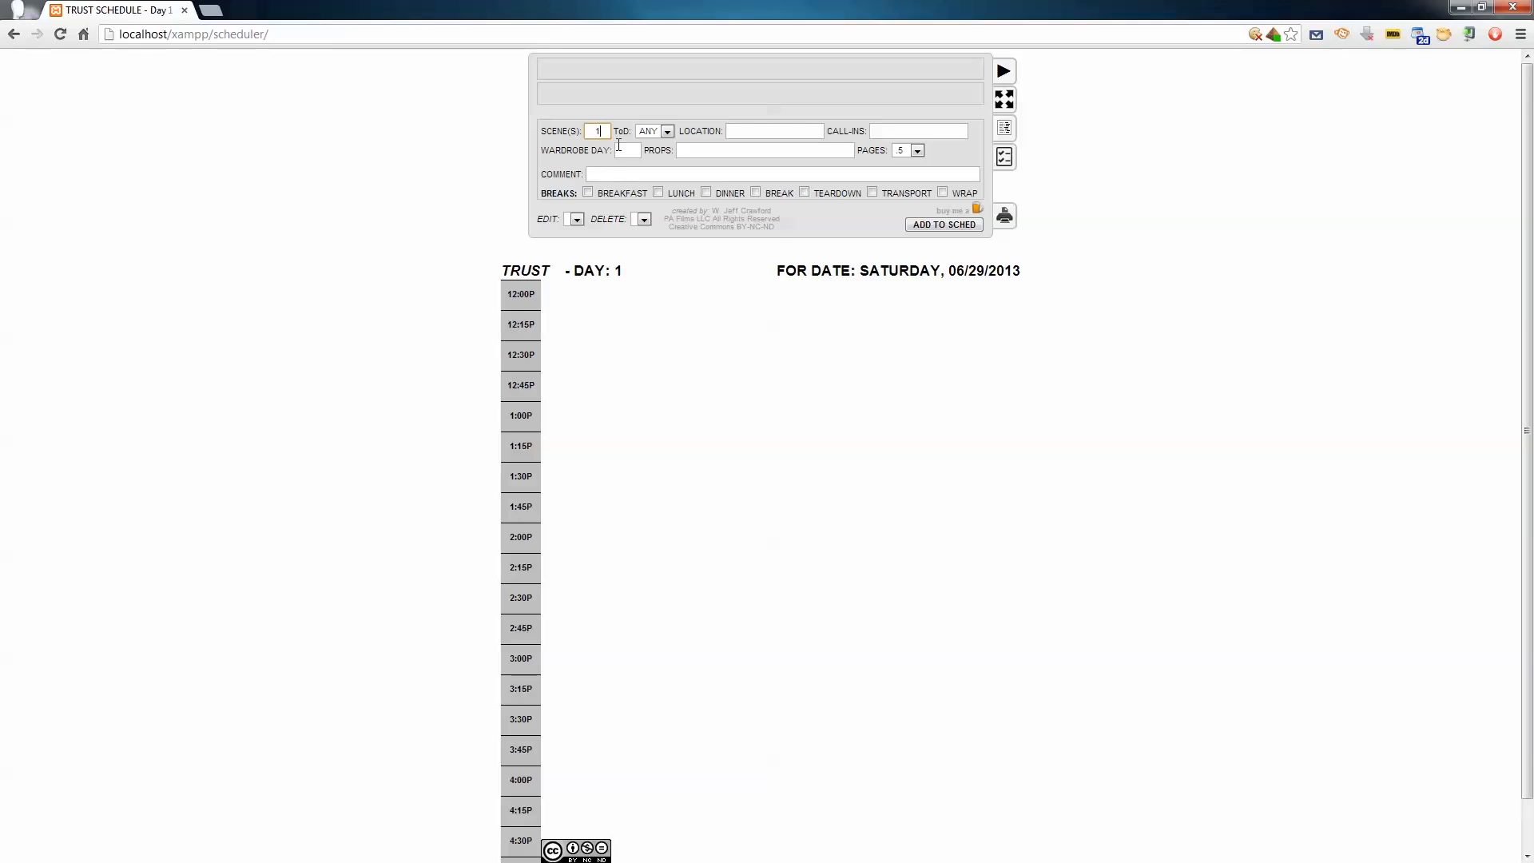
click(668, 132)
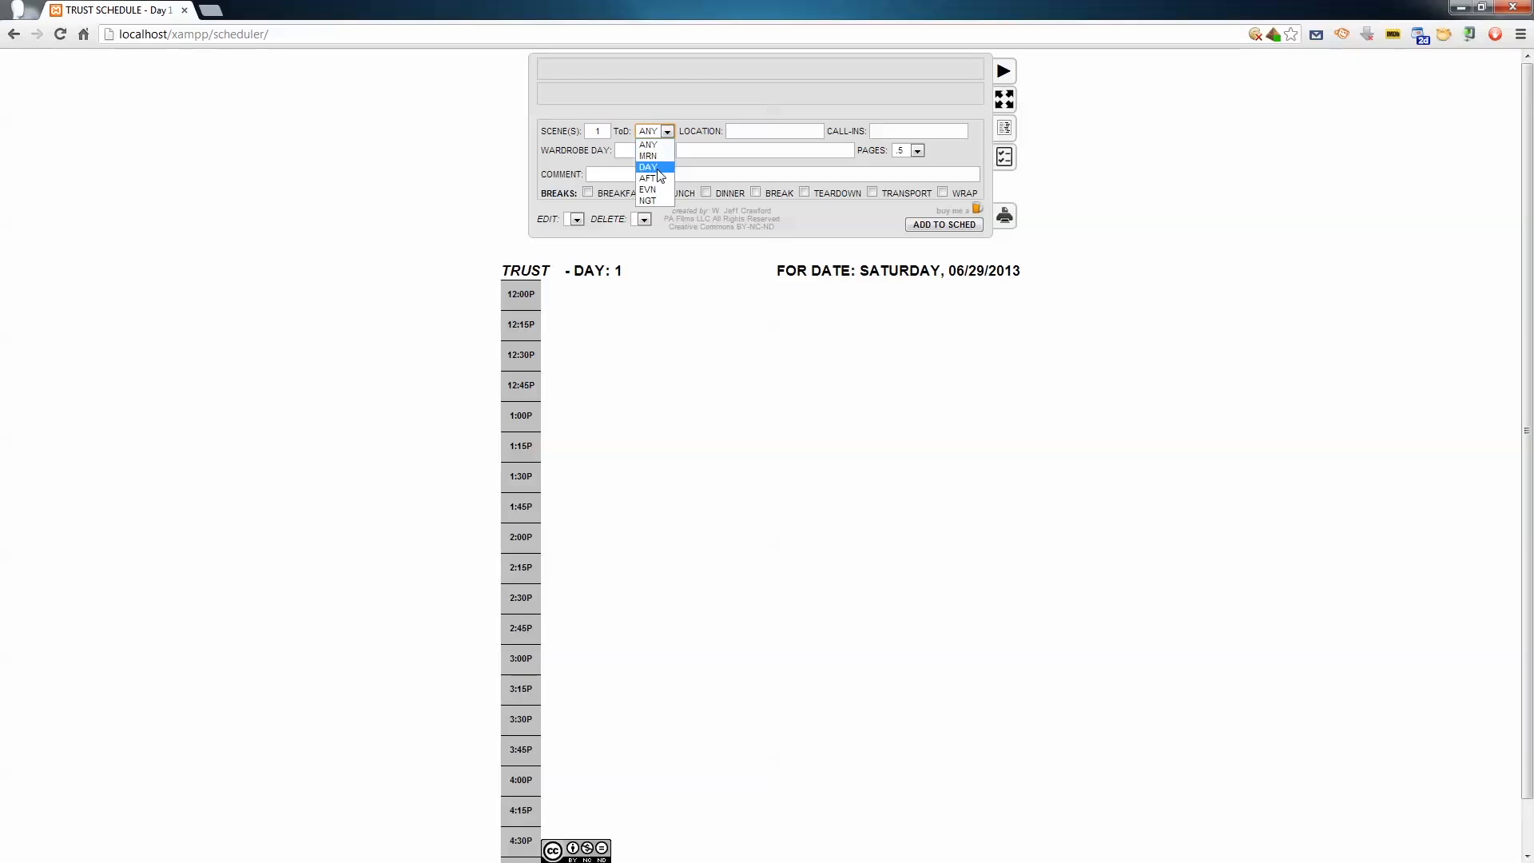
click(656, 167)
mouse_move(624, 134)
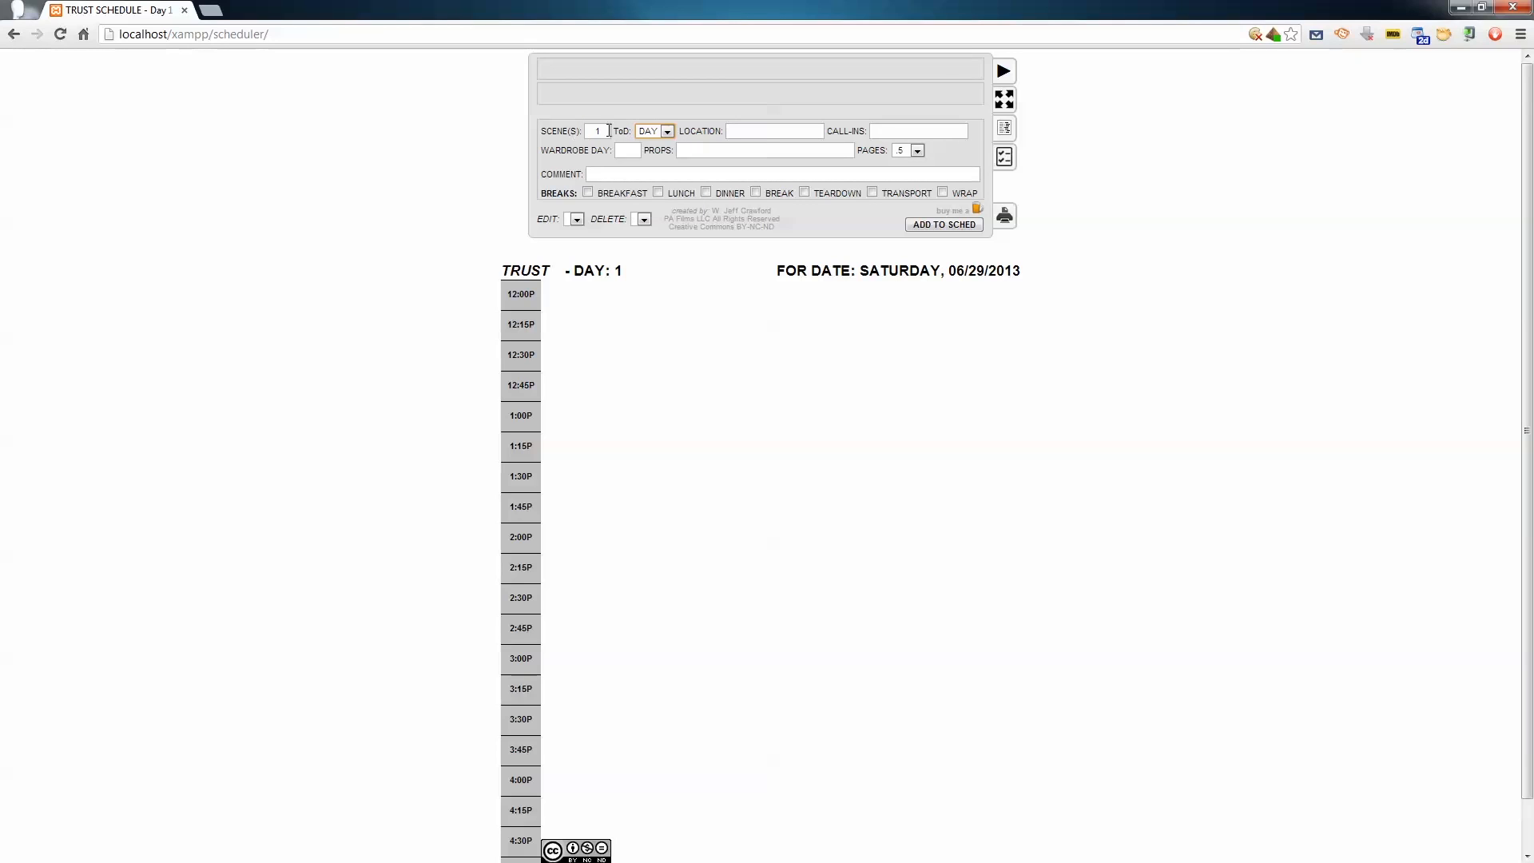
click(755, 130)
text(York)
Enter the three actors' first names as call-ins, wardrobe day 1 and the props "Handgun, scissors" for scene 1
click(903, 133)
text(Bob, Julie, Alan)
key(Tab)
click(773, 146)
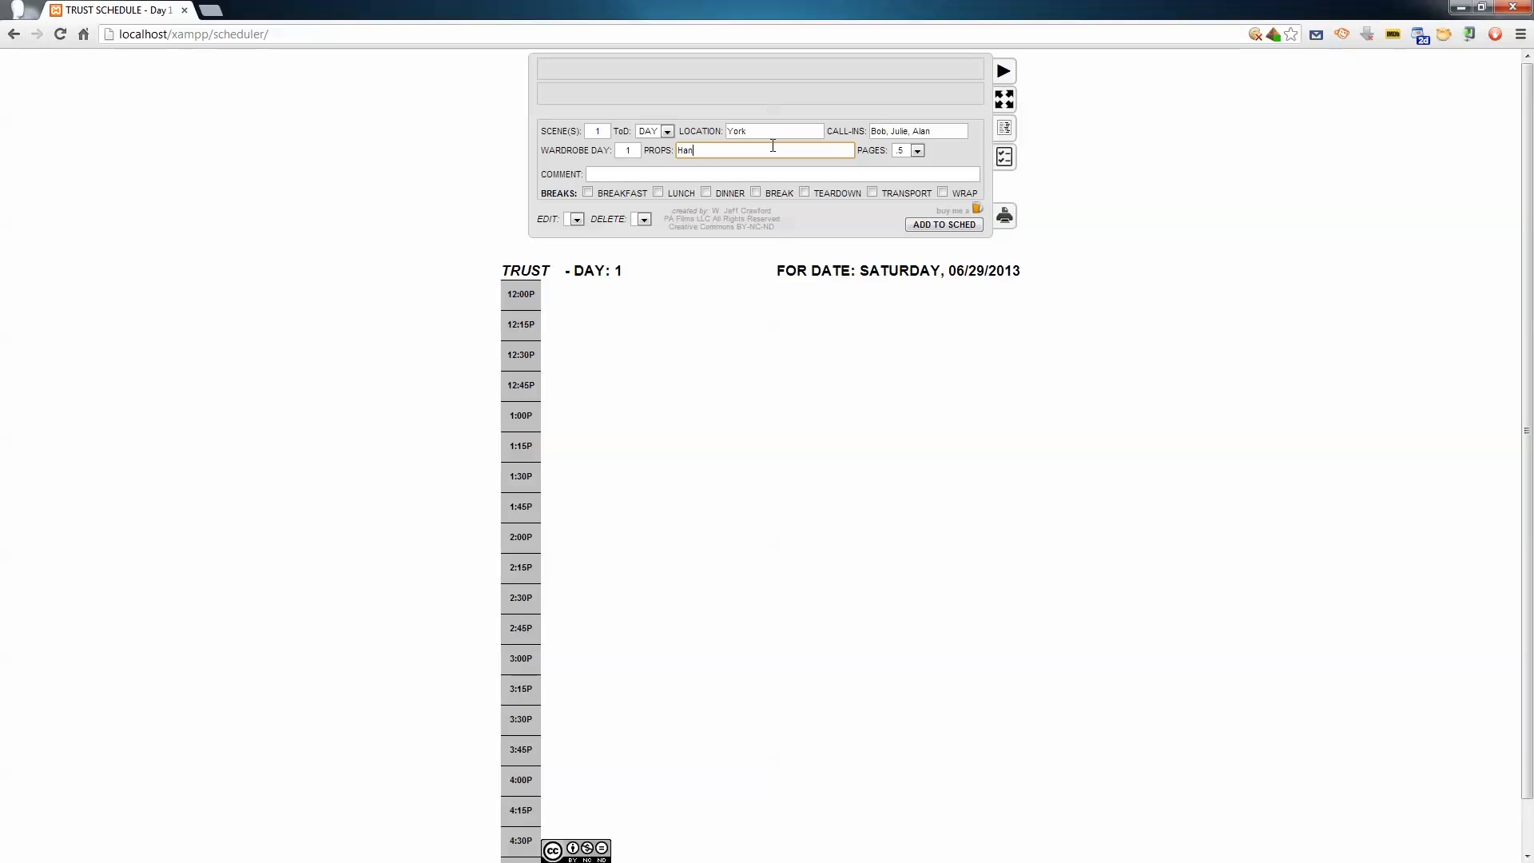
text(Handgun, scissors)
Set scene 1 to 4 pages with the comment "Handgun going to be BIG" and add it to the schedule
click(917, 152)
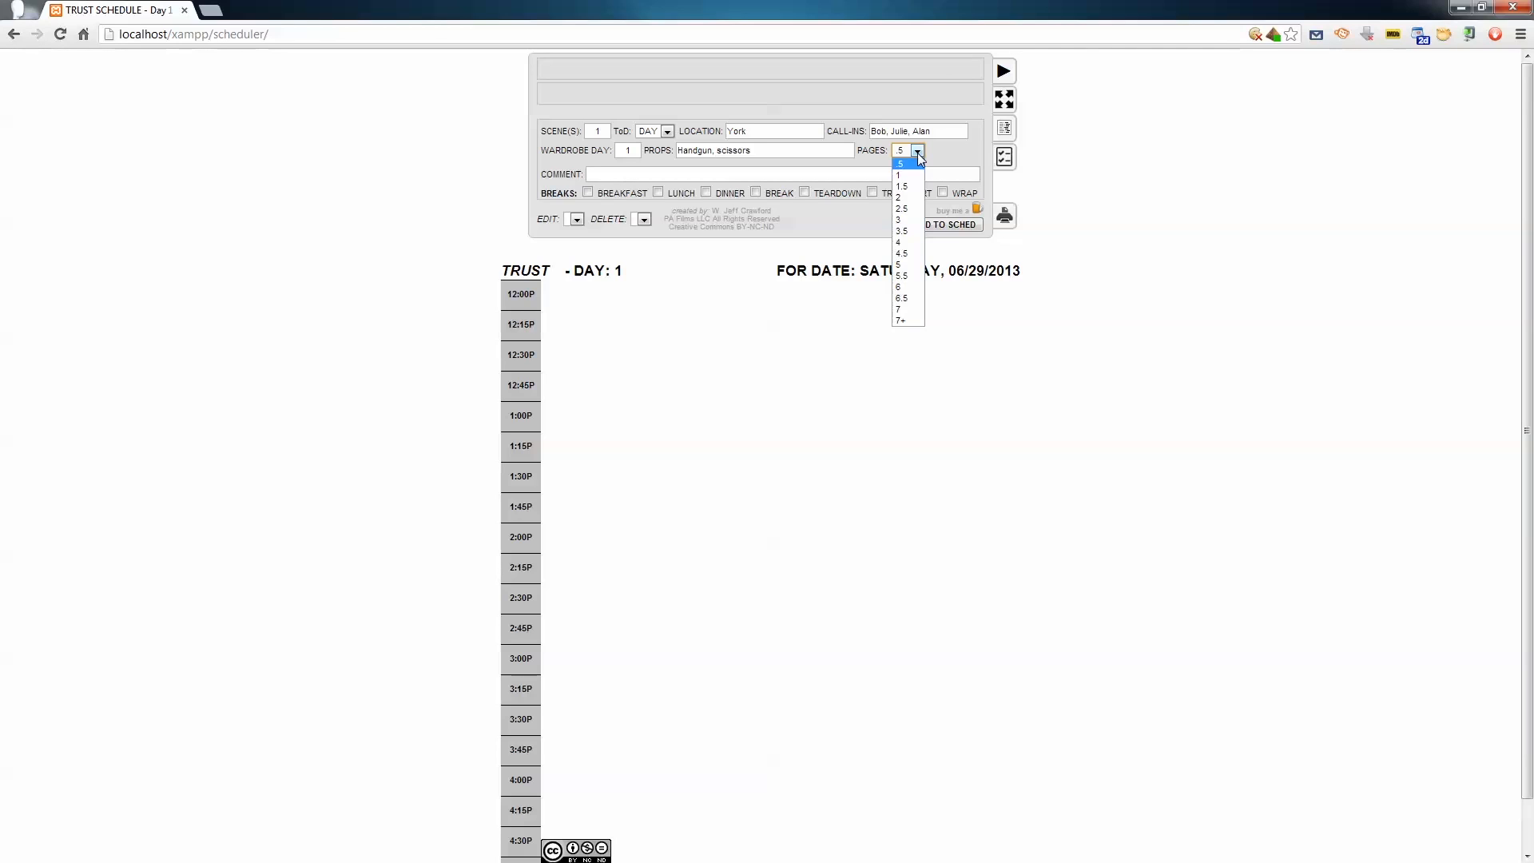
click(911, 250)
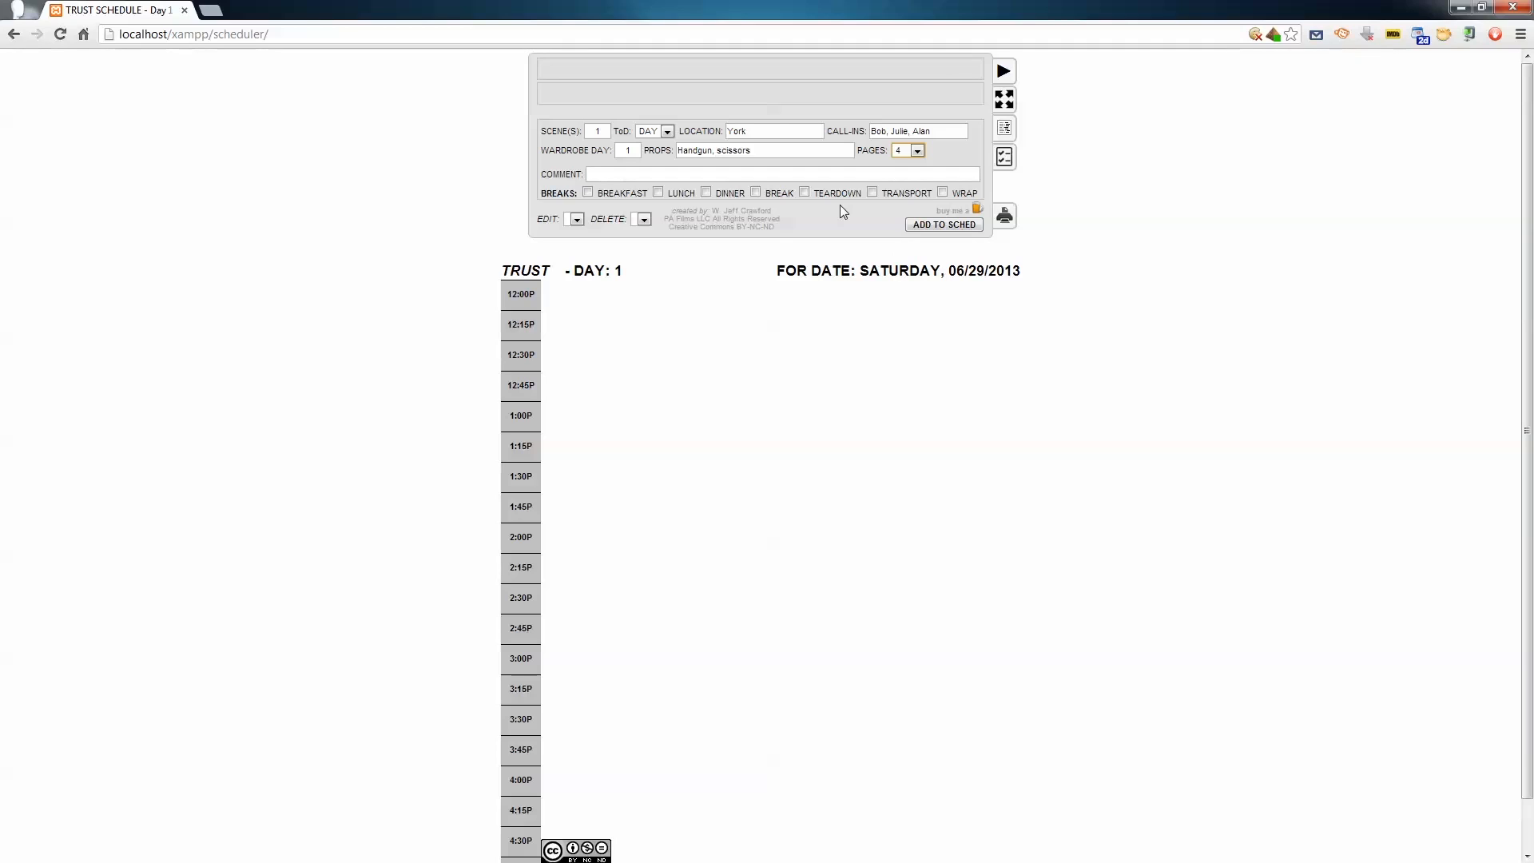
click(870, 175)
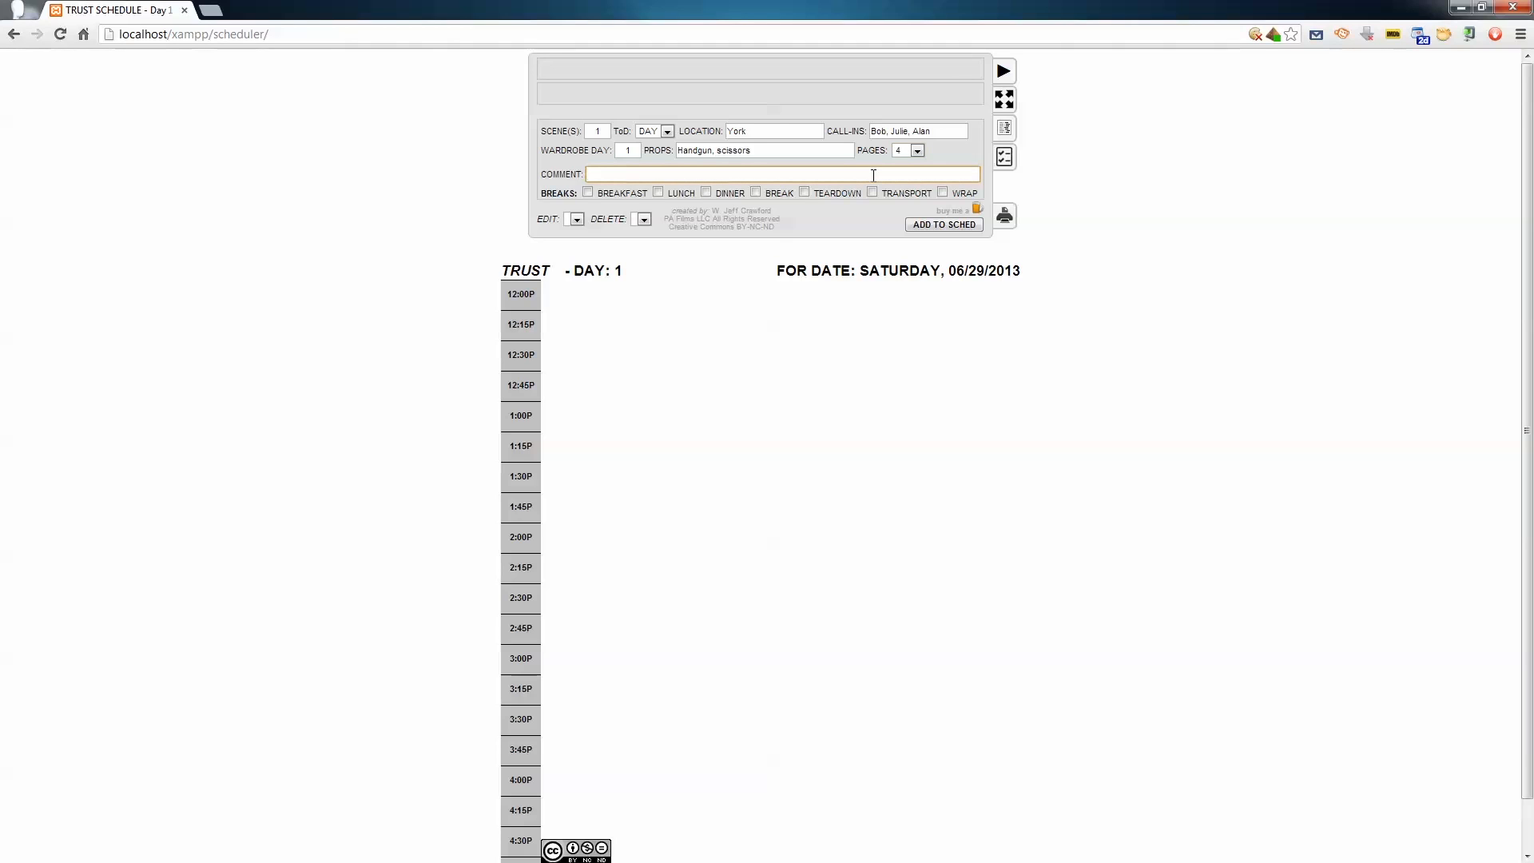
text(Handgun going to be BIG)
click(935, 225)
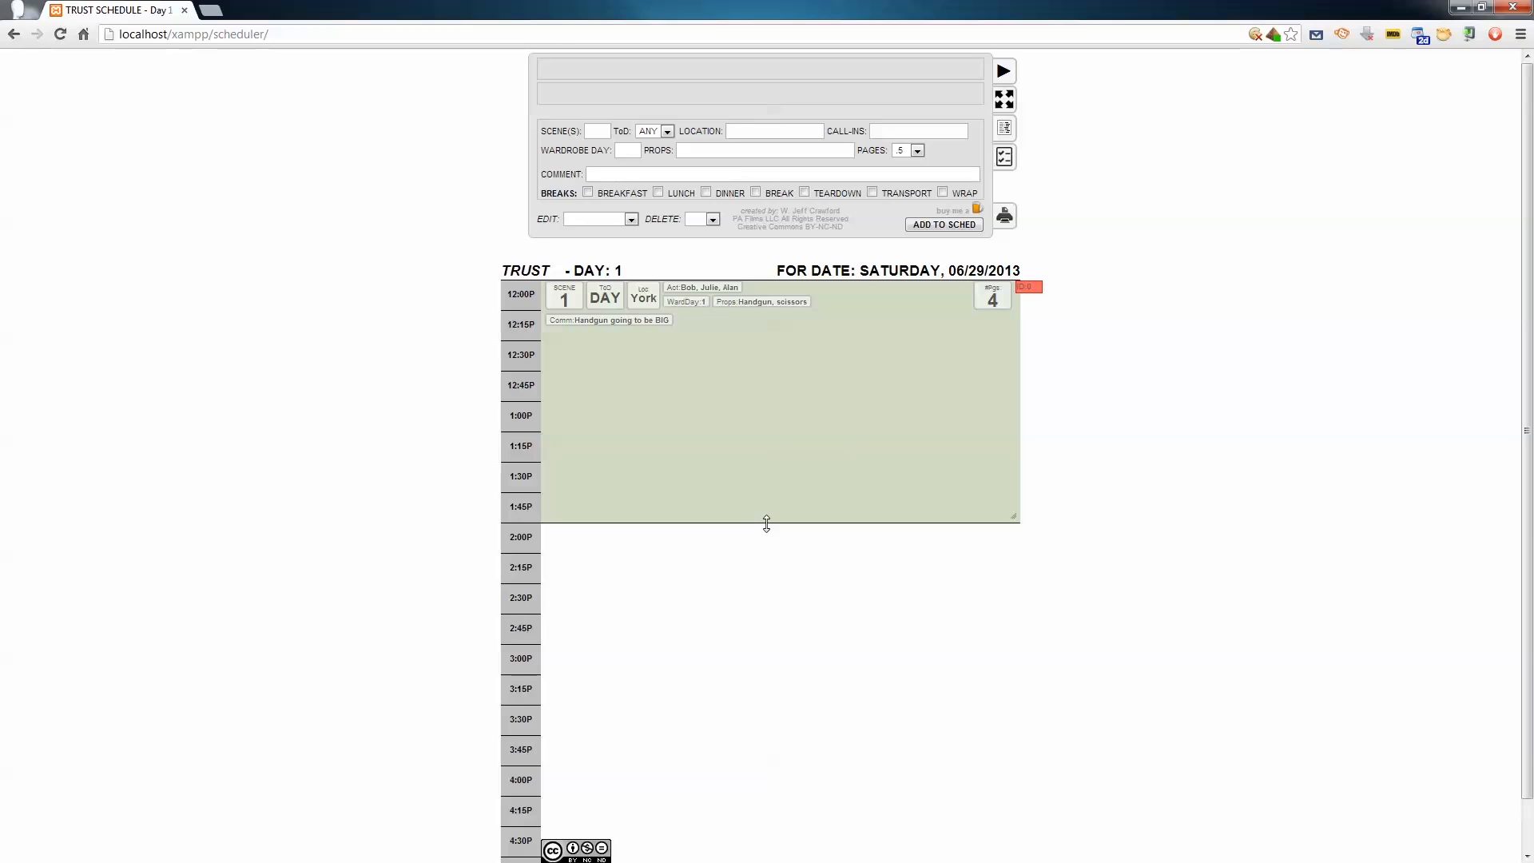
Resize the scene 1 block so that it runs from 12:00P to 1:15P
drag(767, 523, 764, 644)
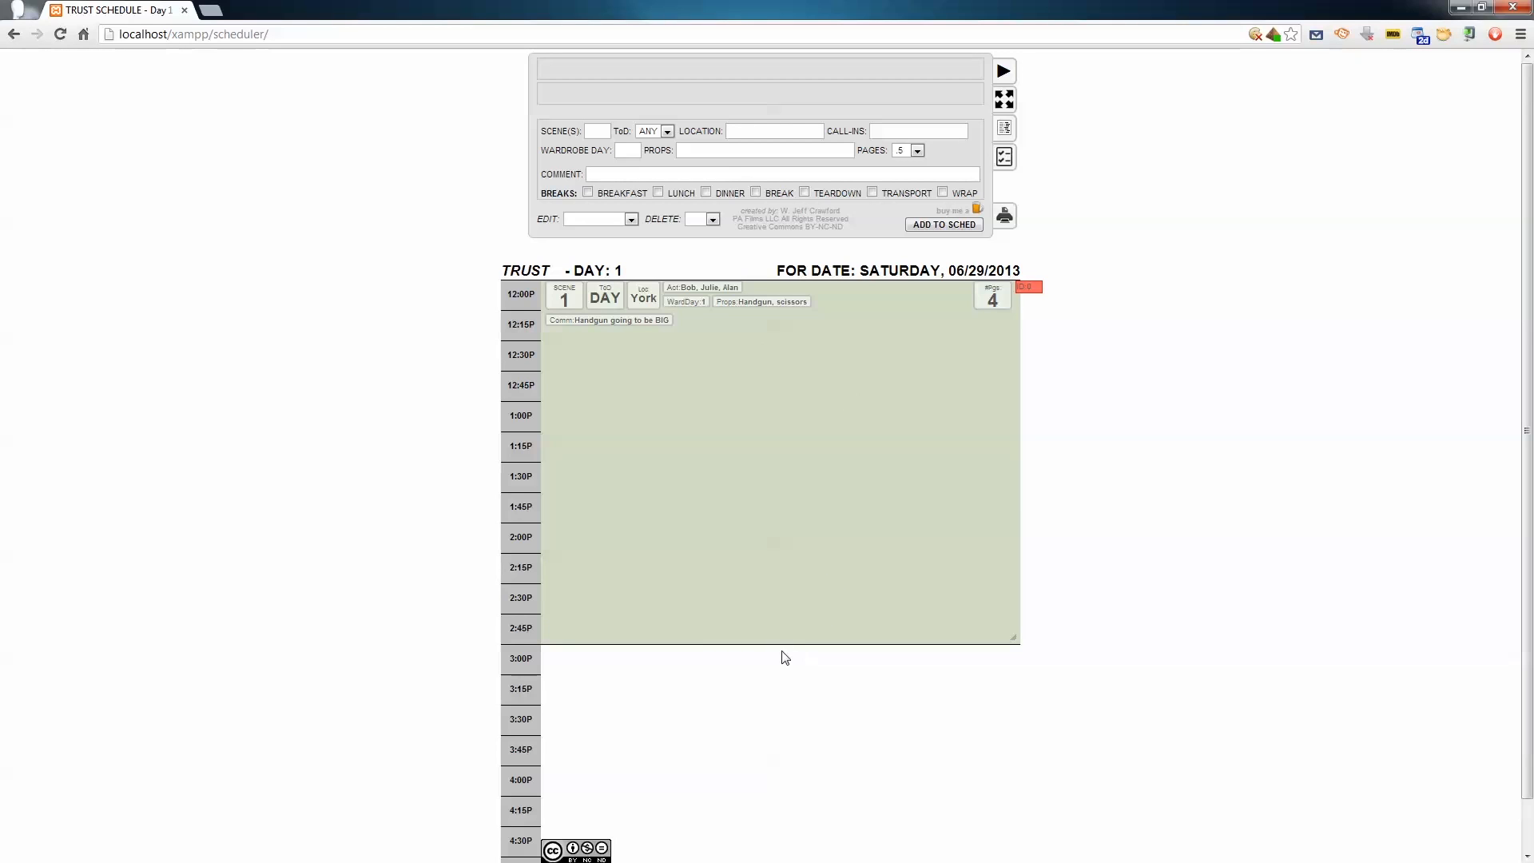
drag(787, 643, 784, 436)
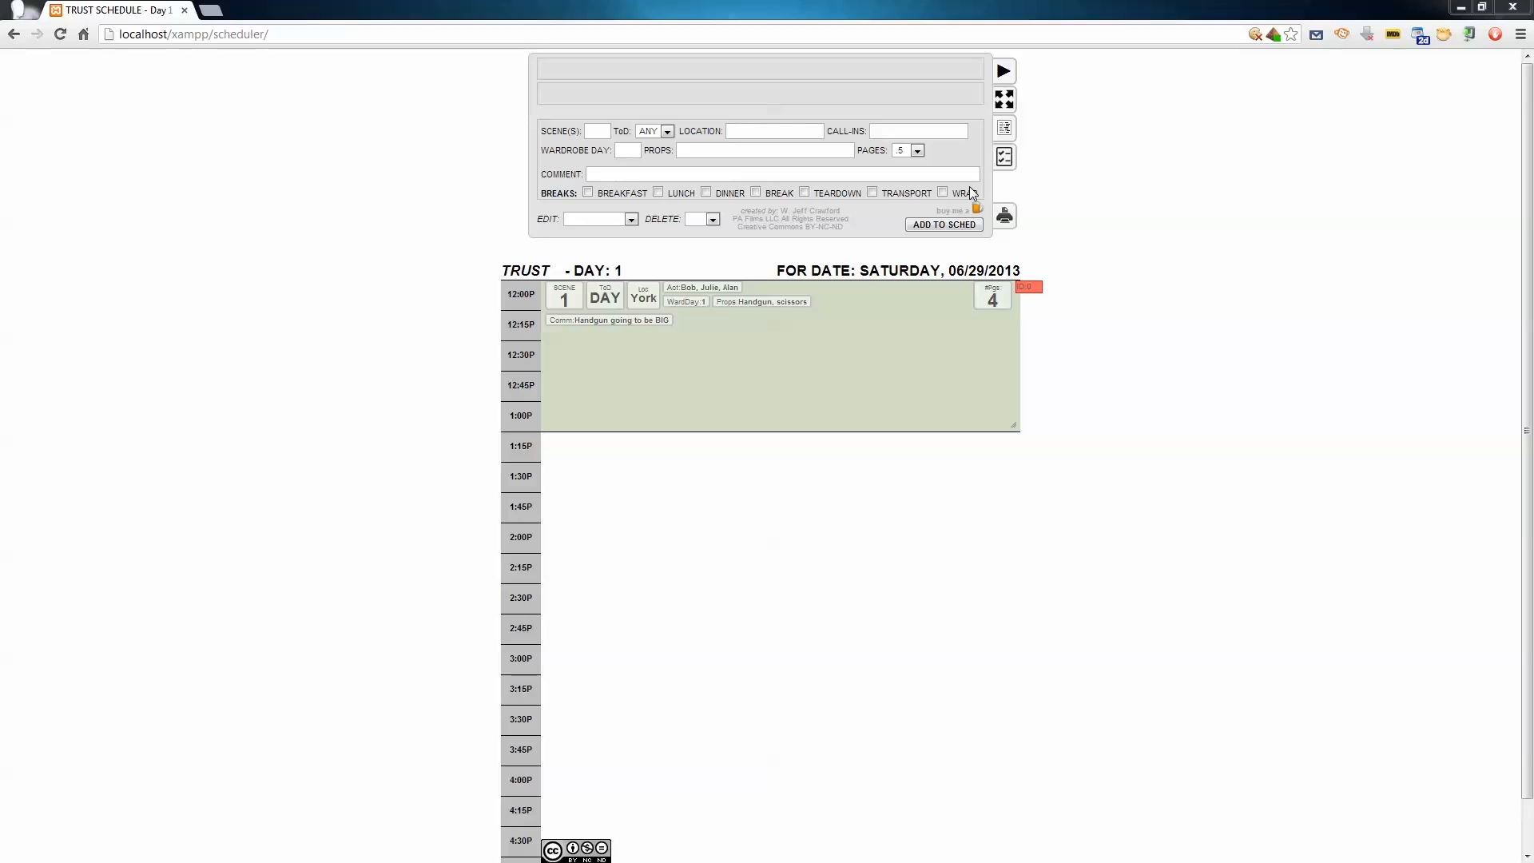
Add a breakfast break with the comment "McDonalds" and move it ahead of scene 1
click(588, 193)
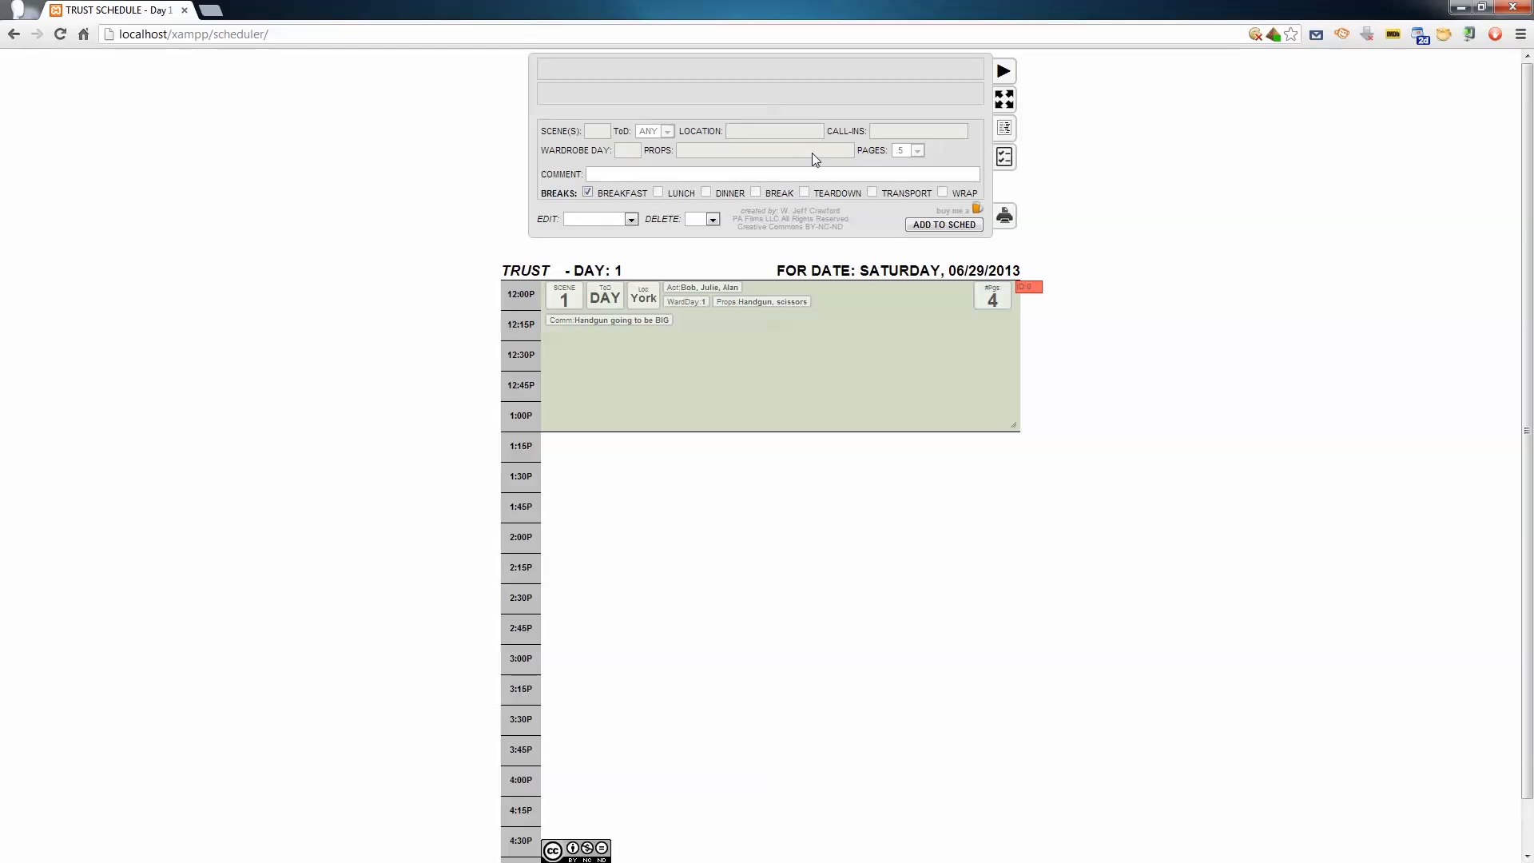
click(675, 176)
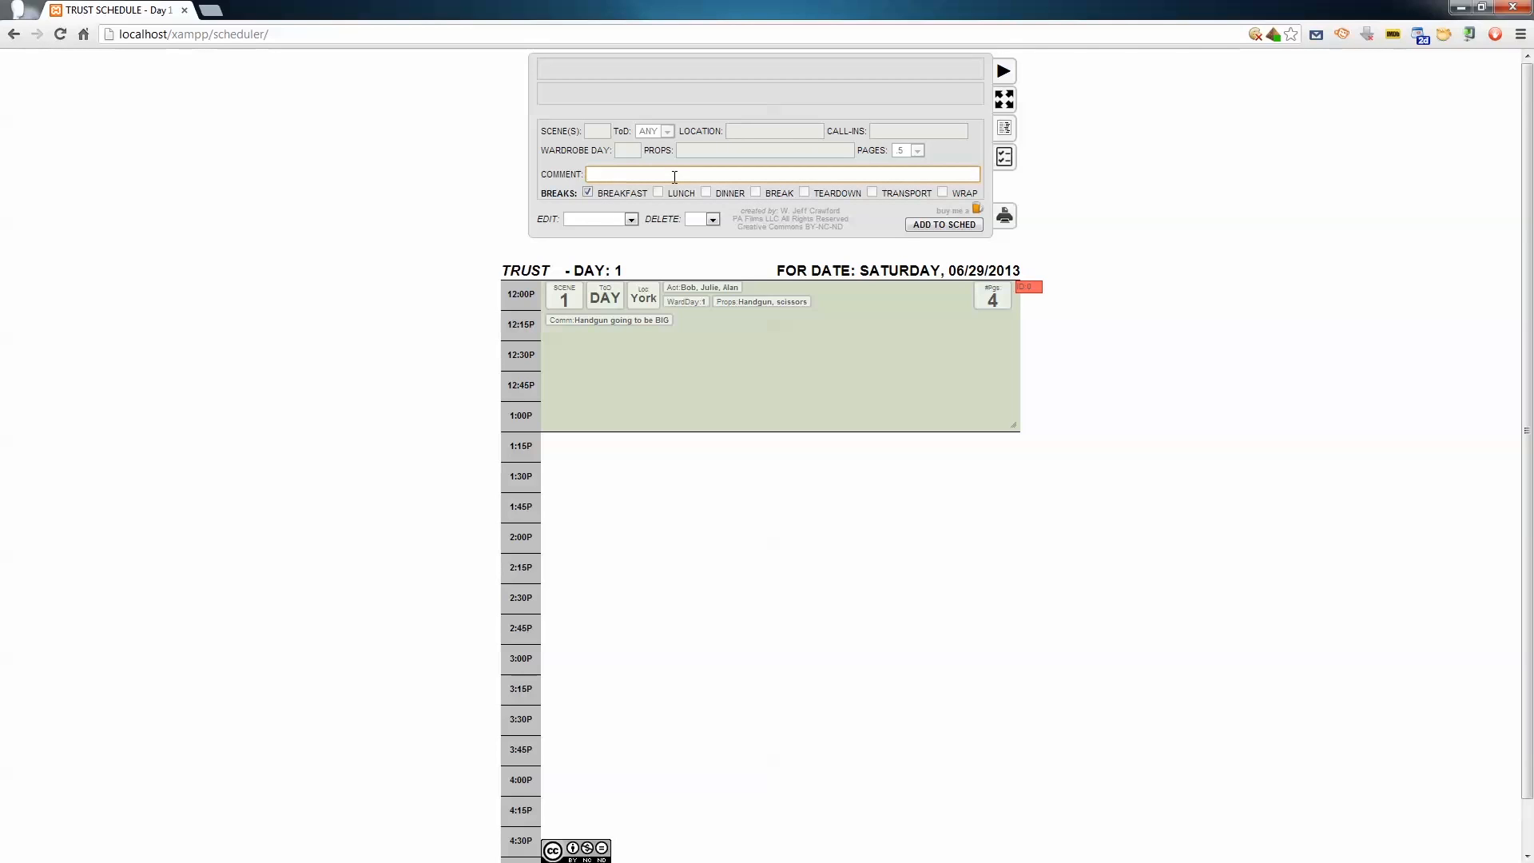
text(McDonalds)
click(941, 225)
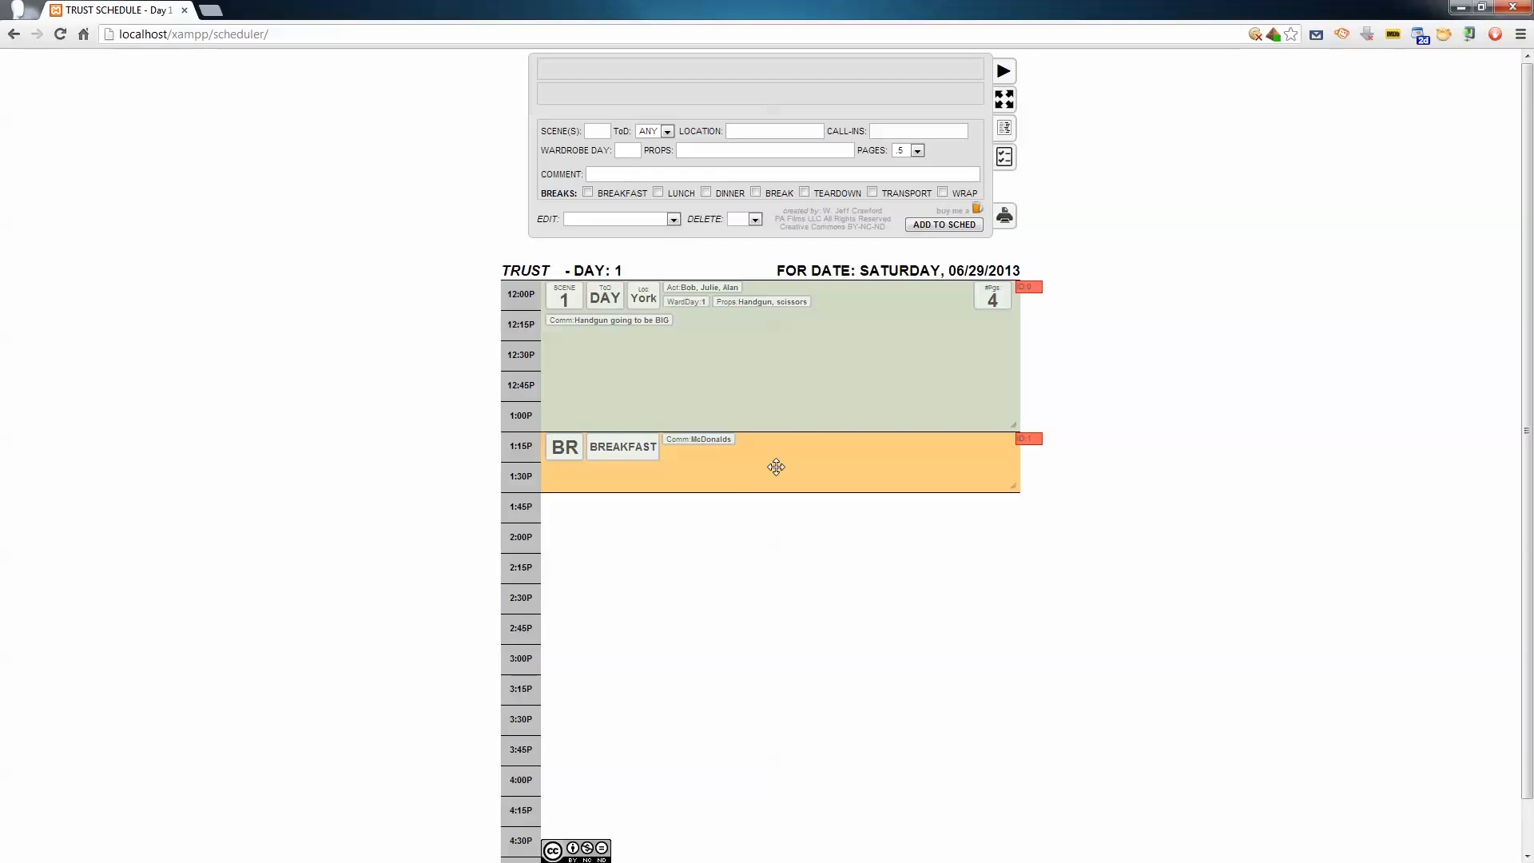
drag(776, 467, 1038, 283)
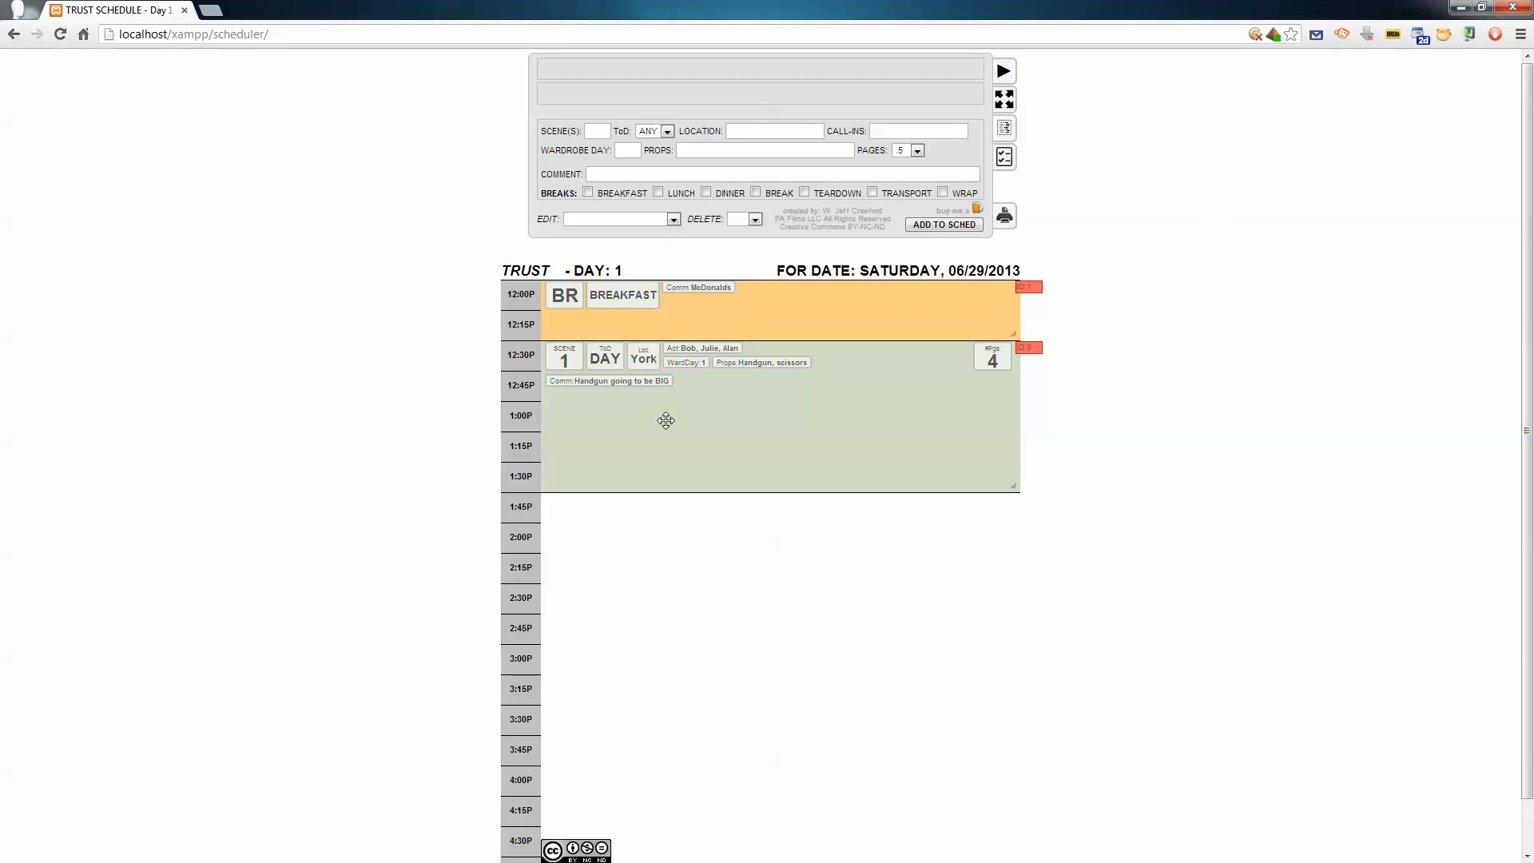
Add a dinner break with the comment "Hardees" and extend it to end at 2:45P
click(707, 192)
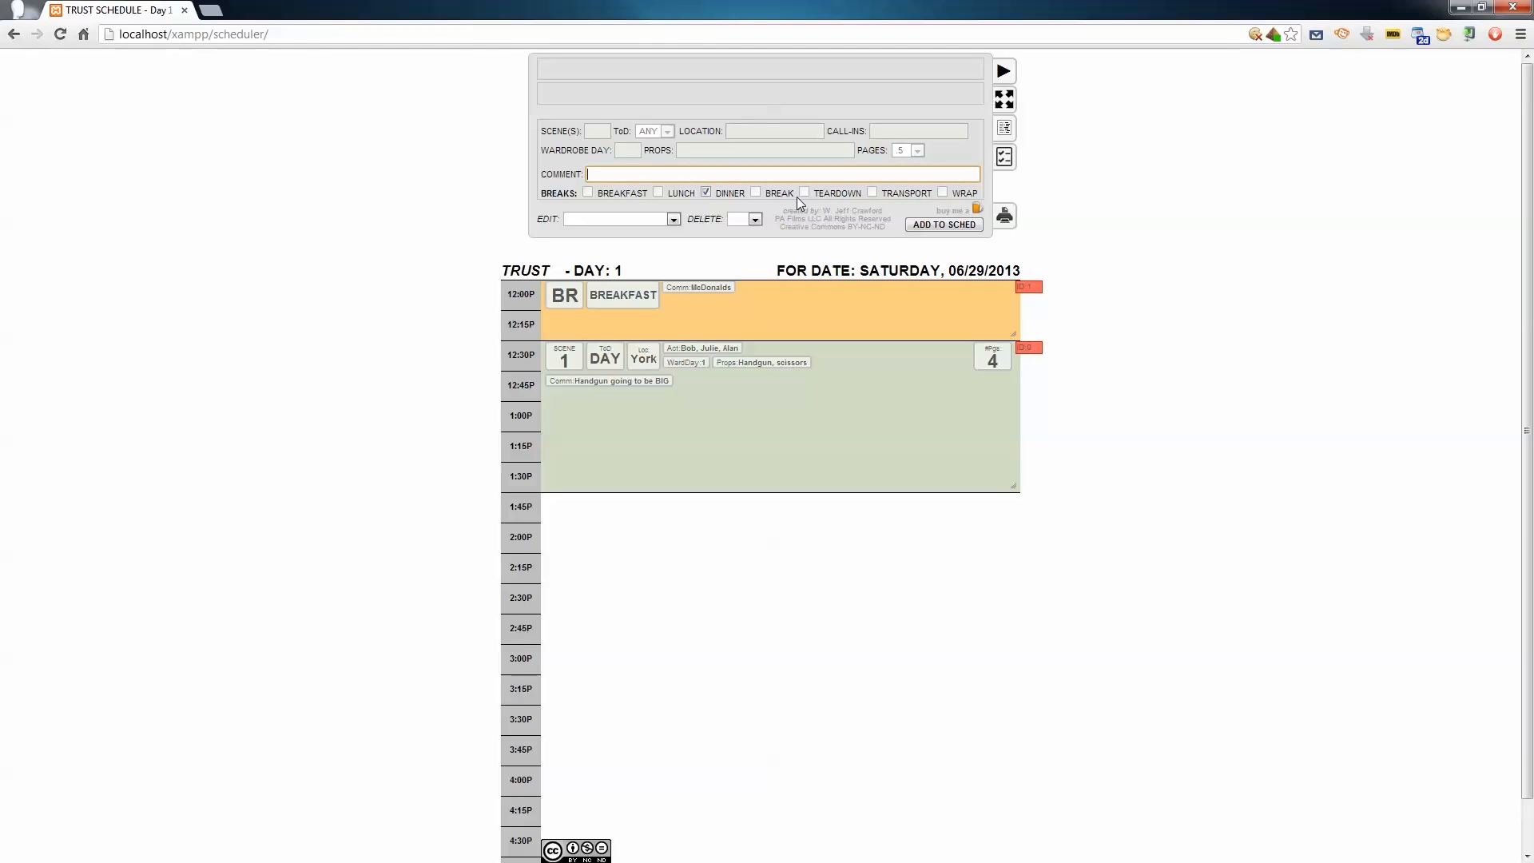
text(Hardees)
click(944, 224)
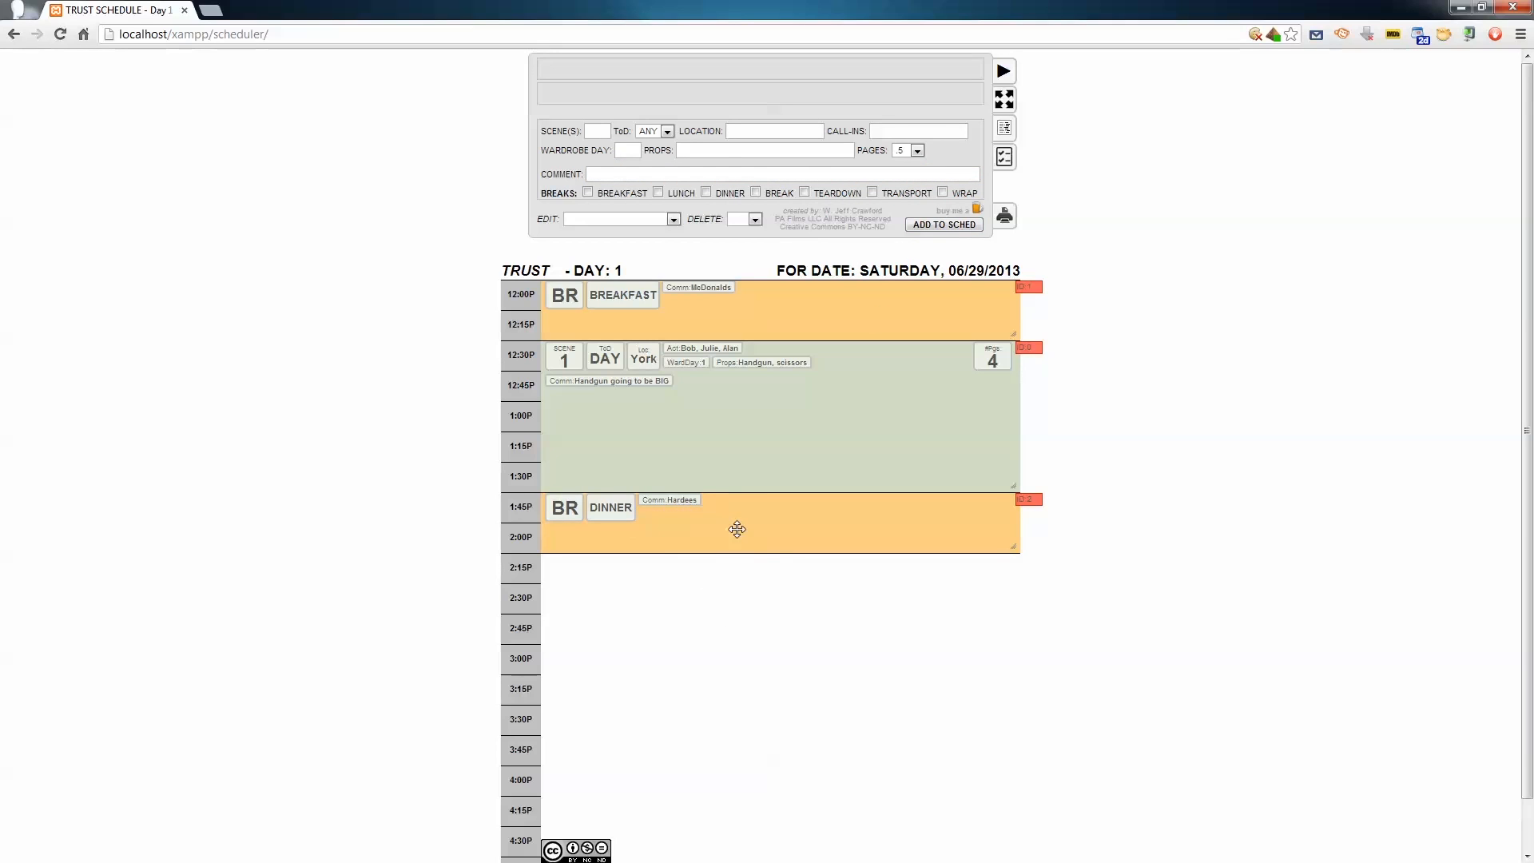
drag(770, 553, 781, 615)
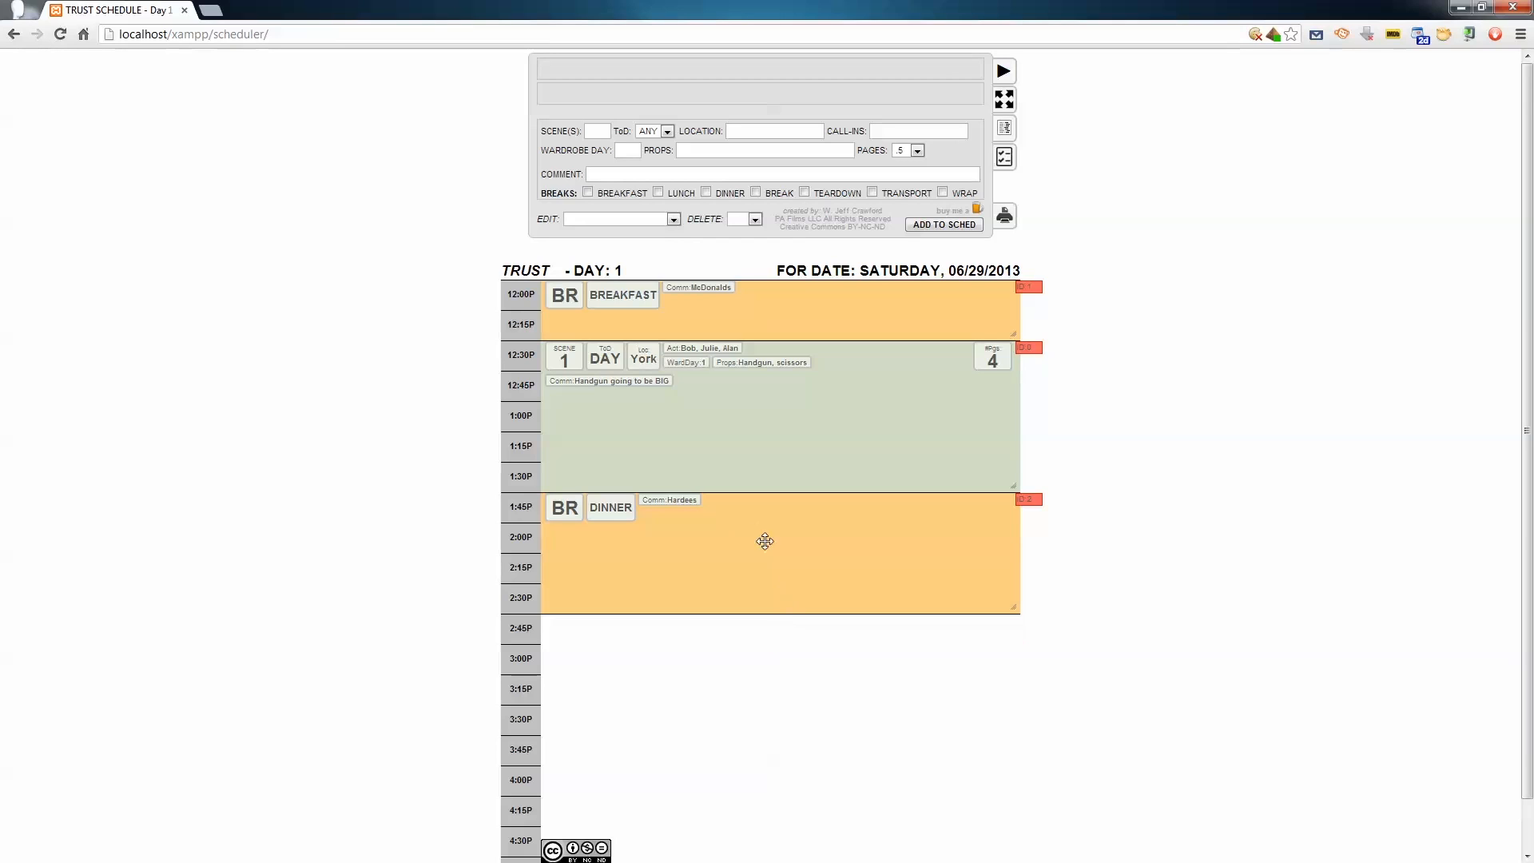
Add a general break with the comment "Smoking" and shorten it to the single 2:45P slot
click(756, 193)
click(739, 173)
text(Smoking)
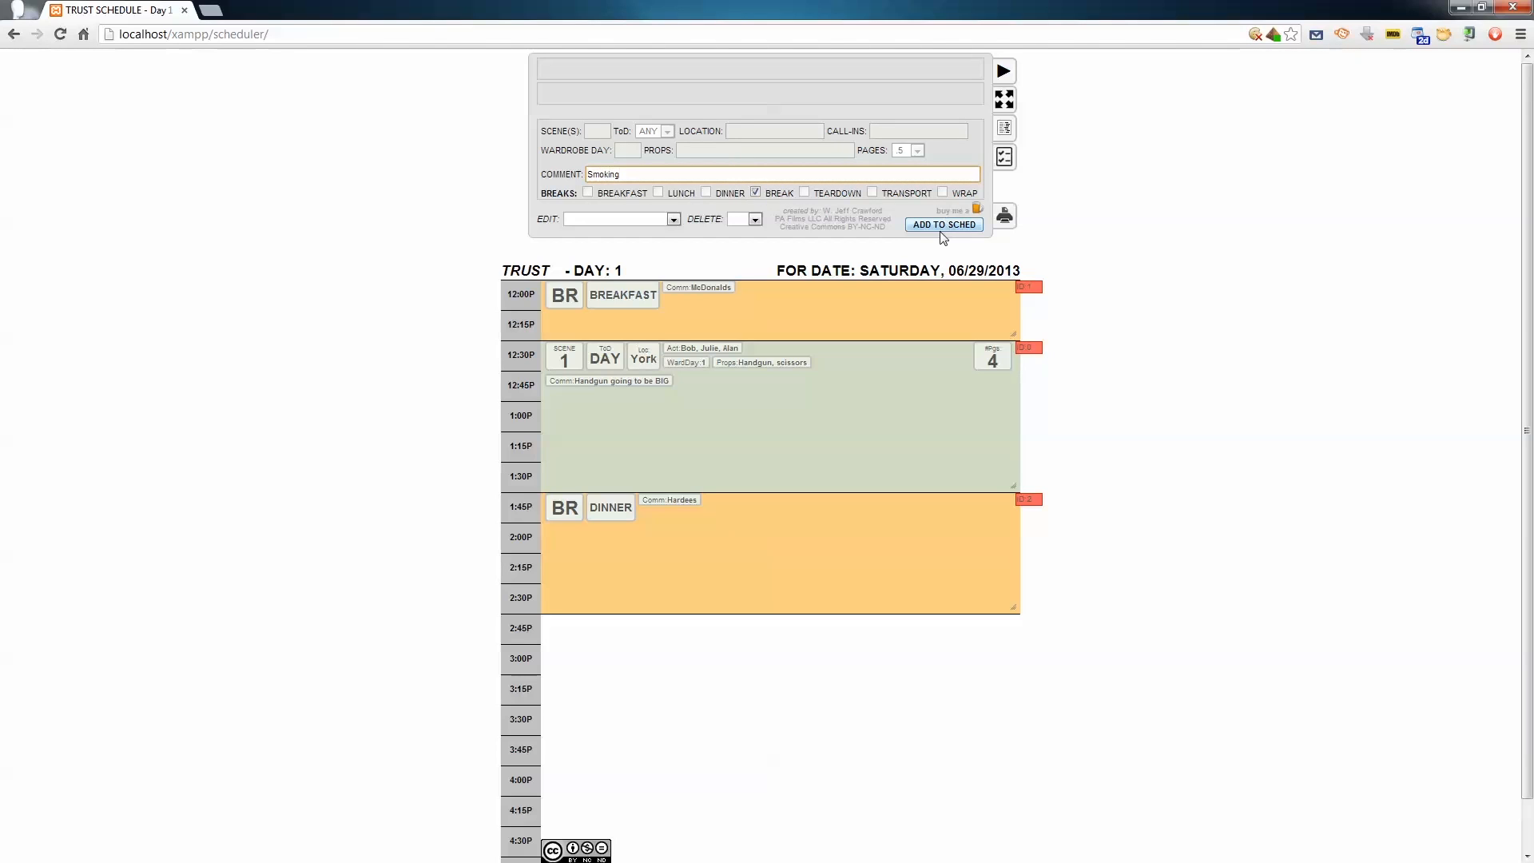
click(944, 225)
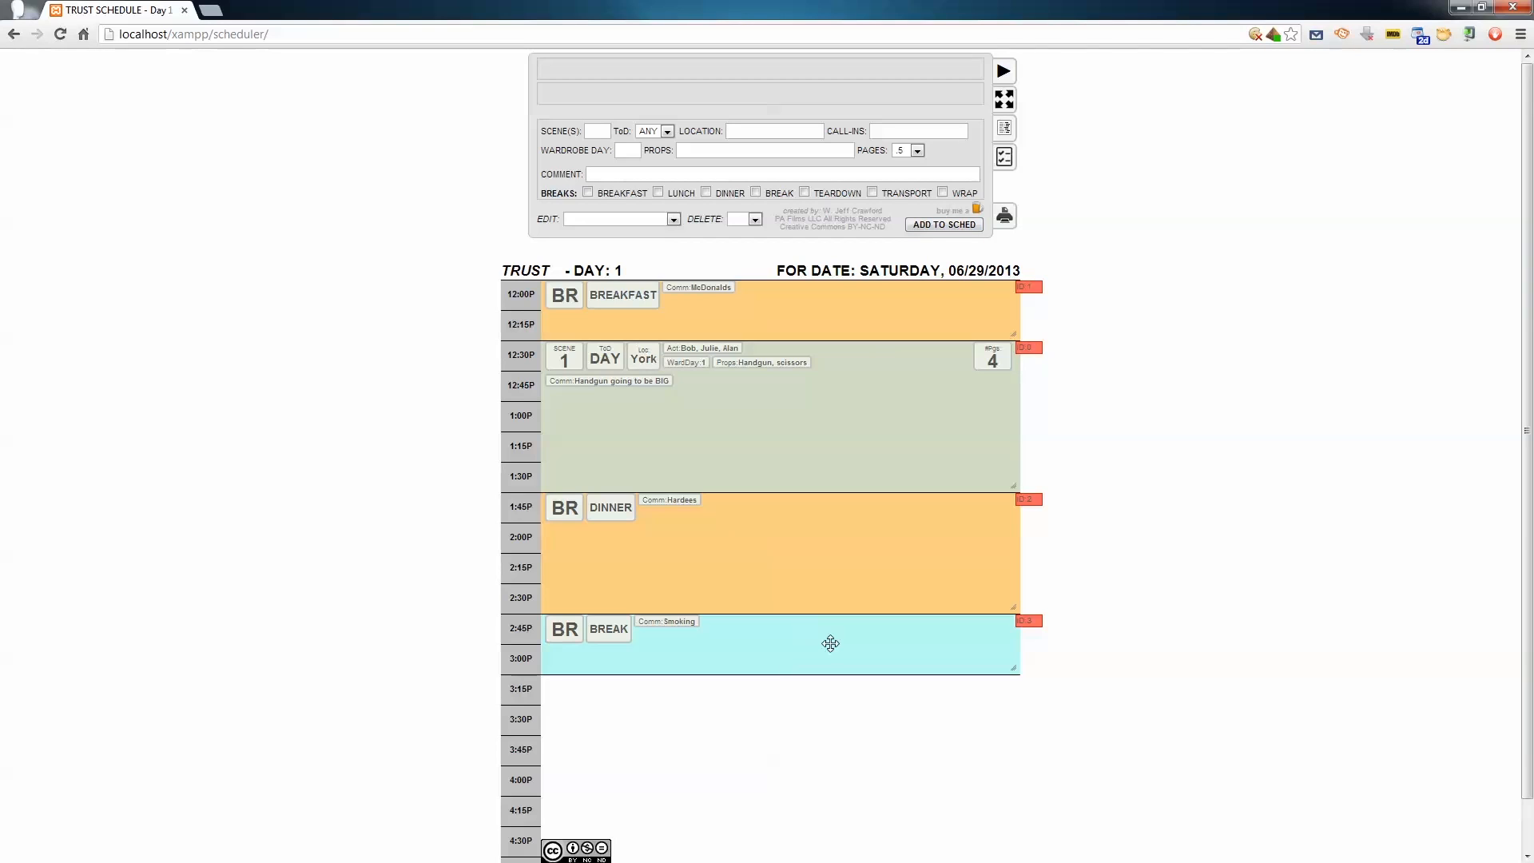
drag(828, 674, 832, 661)
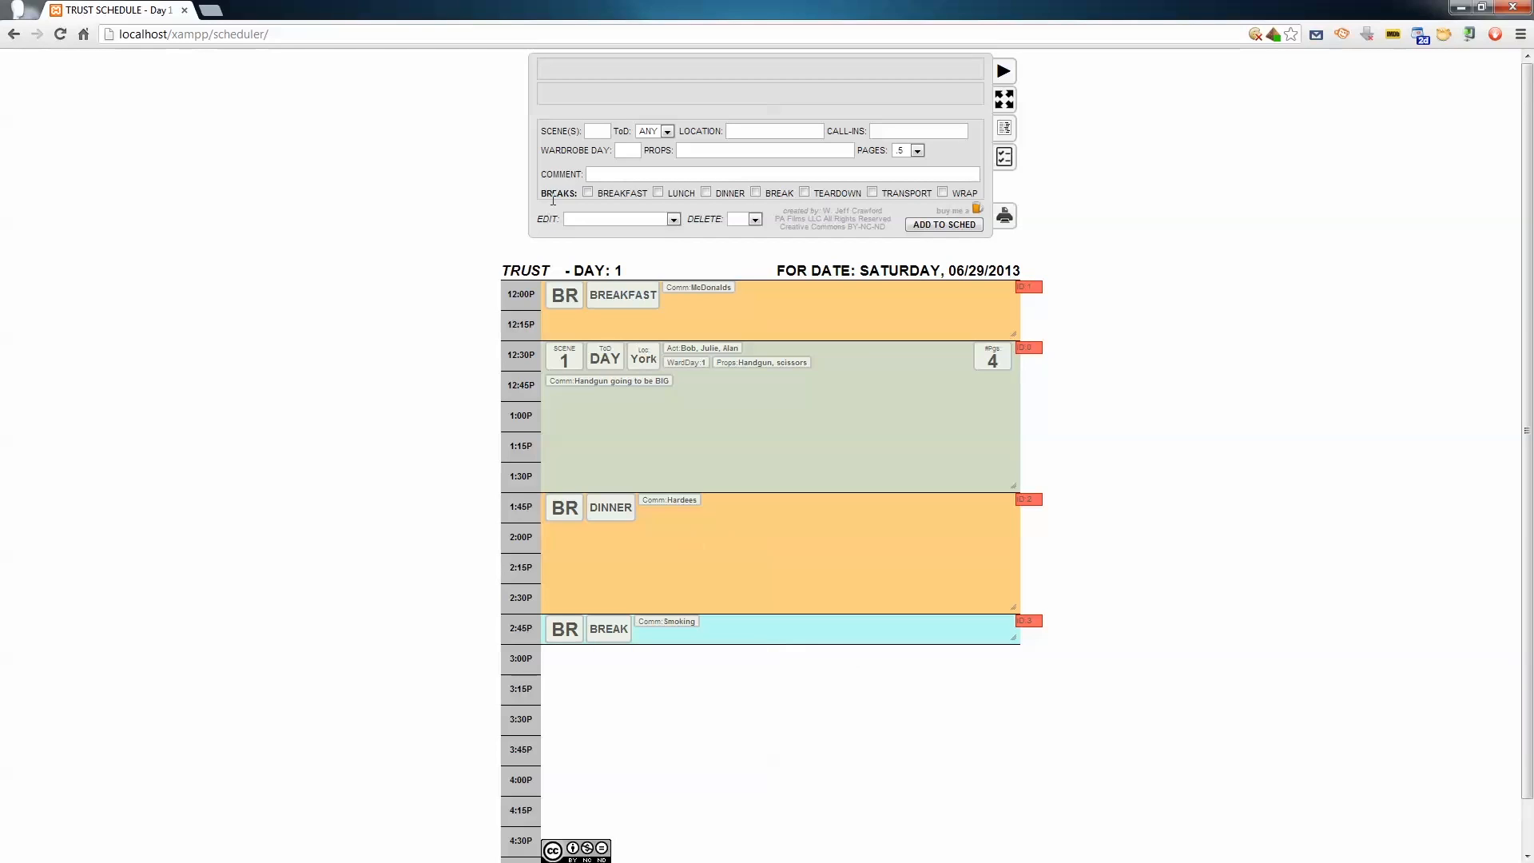
Add a teardown entry with the comment "Take down the equipment" to the schedule
click(804, 193)
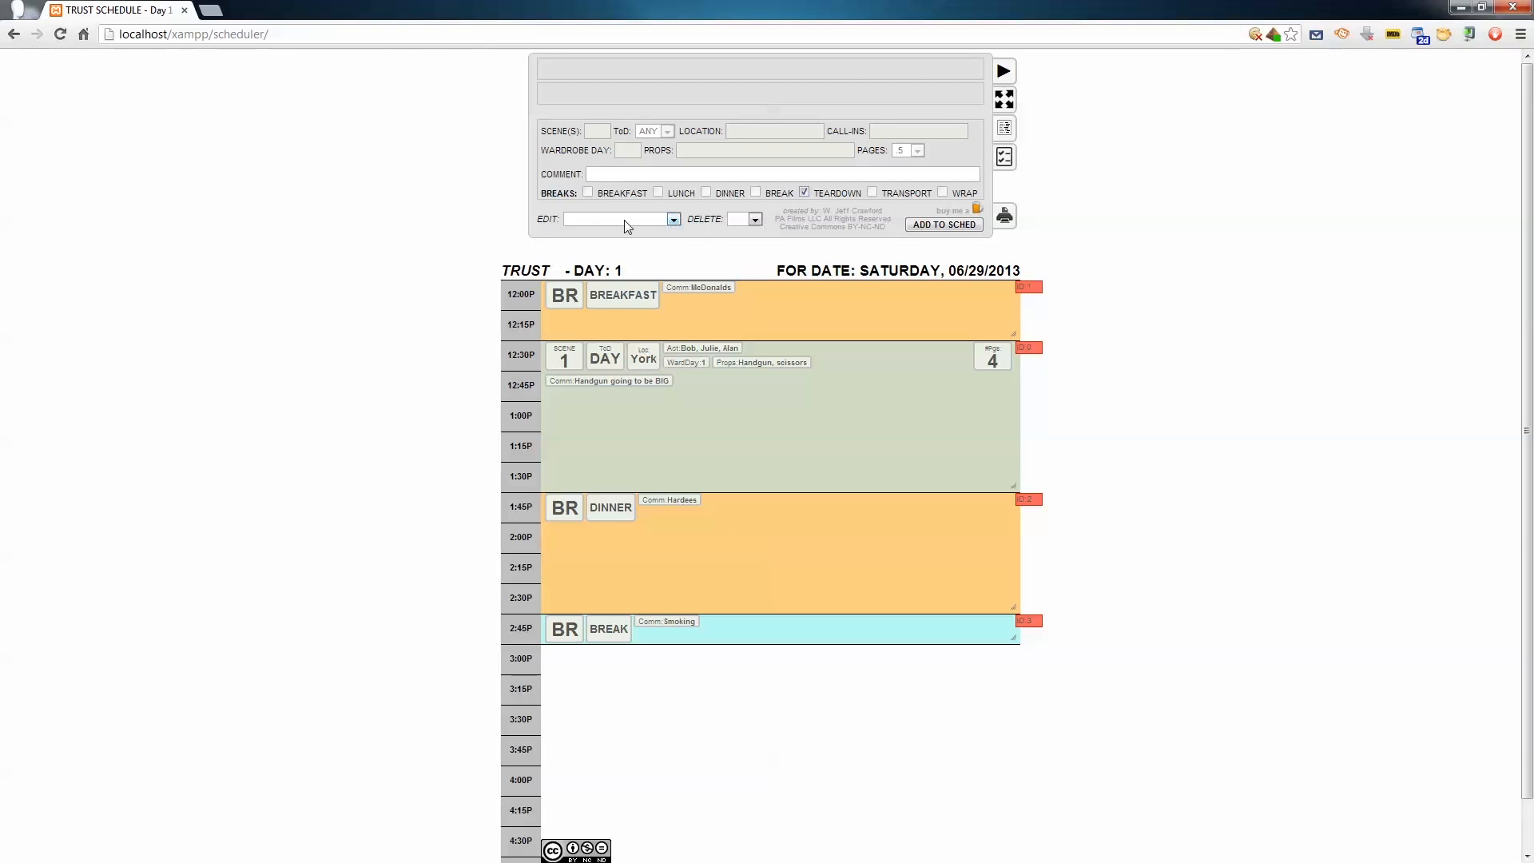
click(639, 175)
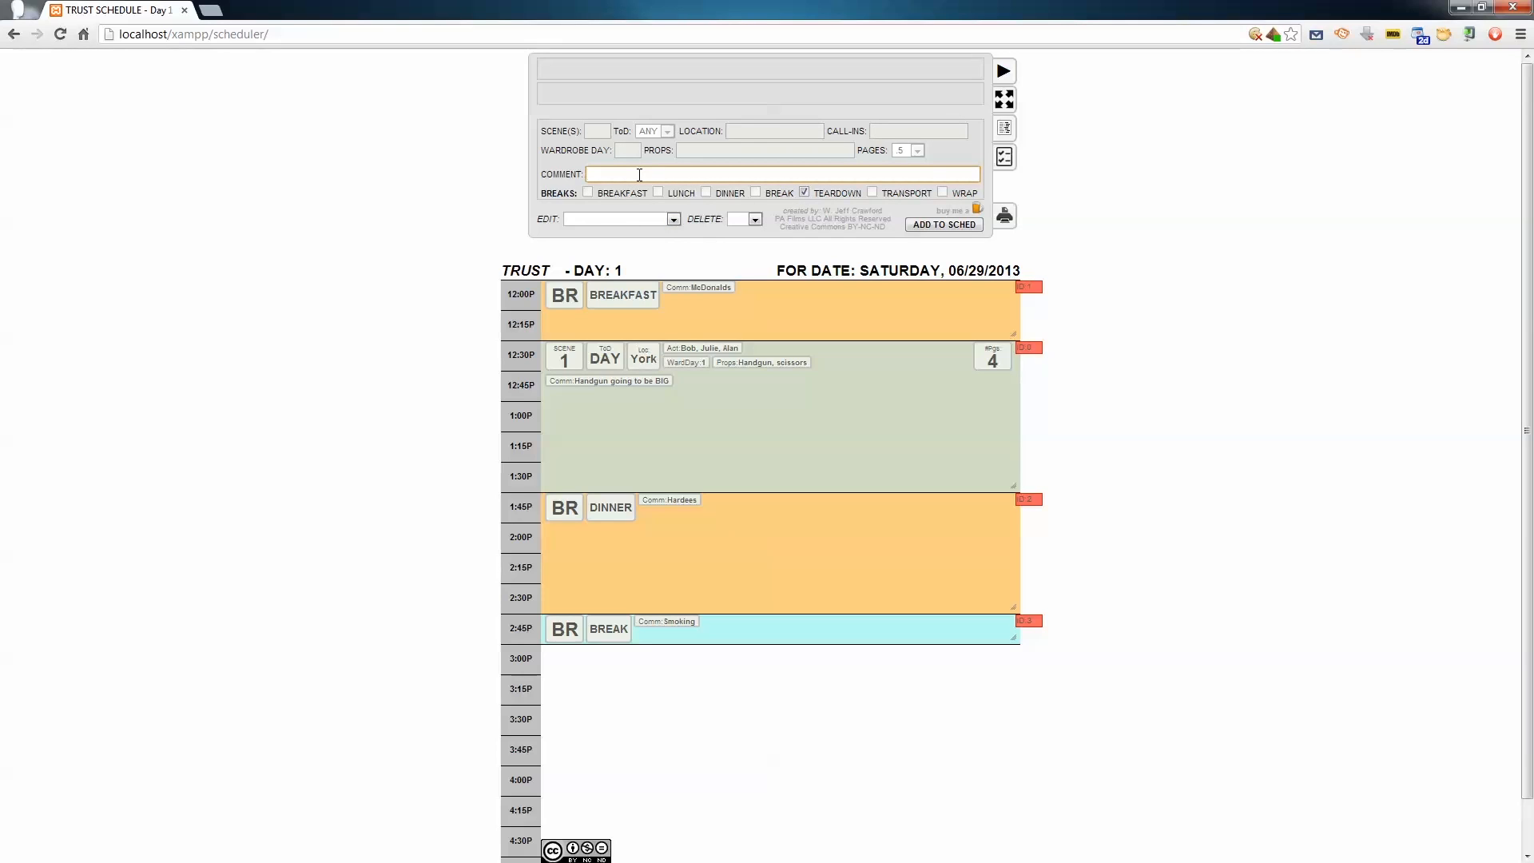
text(Take down the equipment)
click(945, 226)
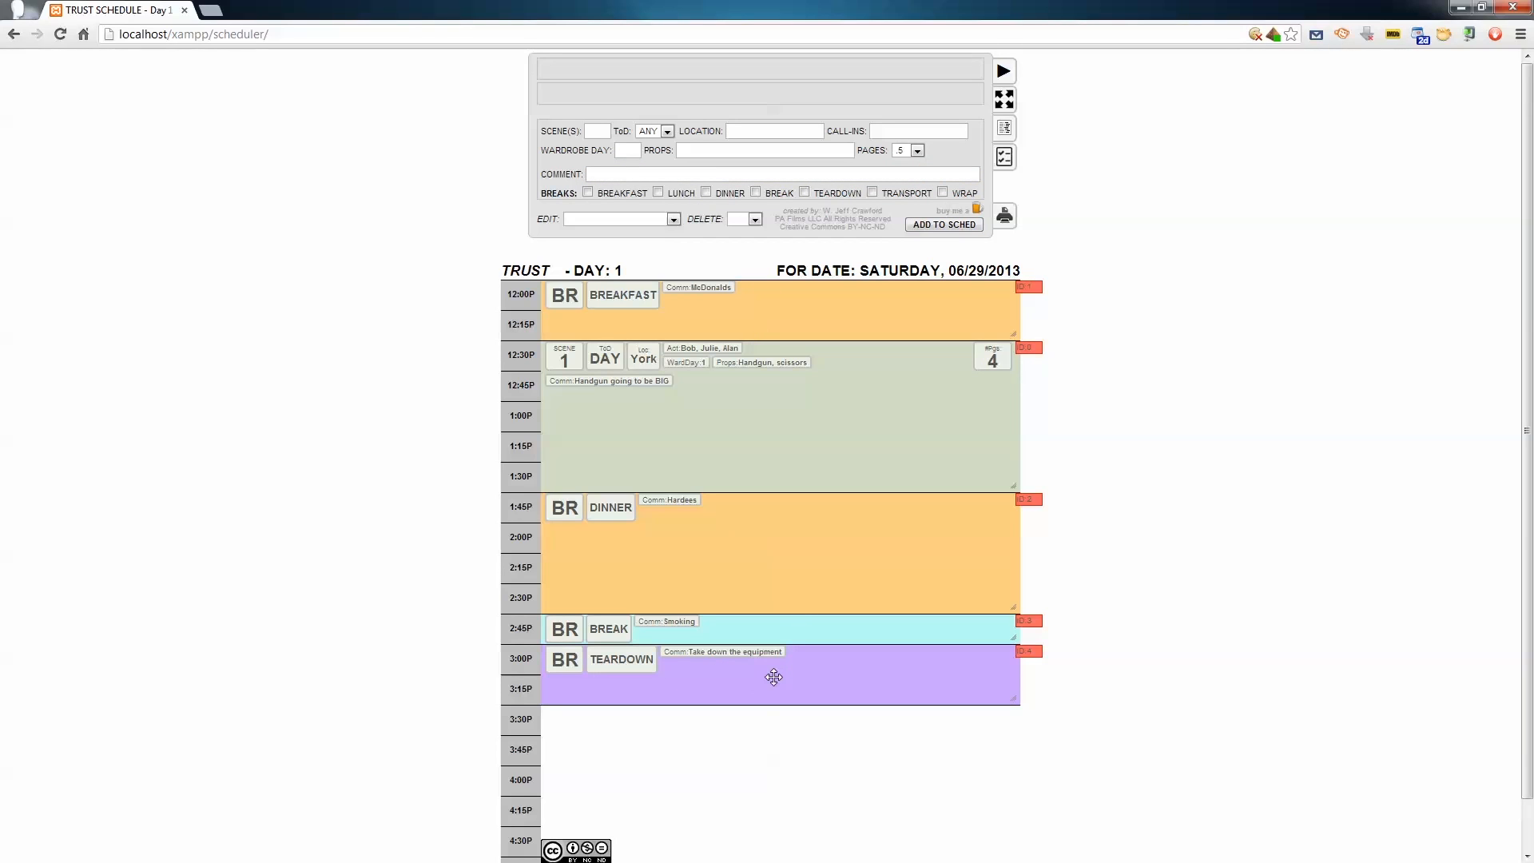
Add a transport entry with the comment "Move to the next location" to the schedule
click(872, 193)
click(953, 170)
text(Move to the next location)
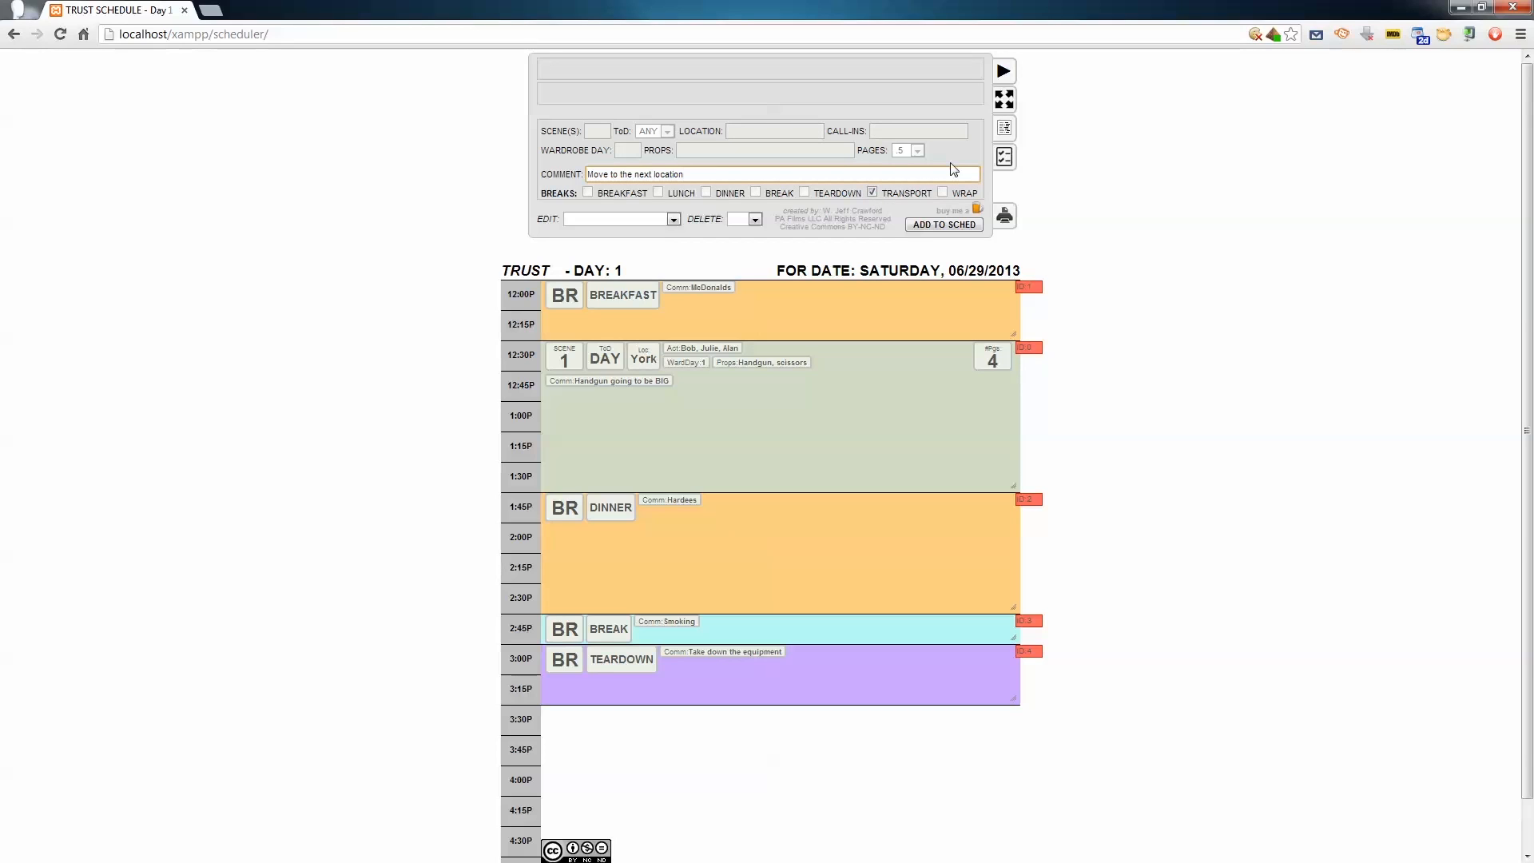
click(944, 223)
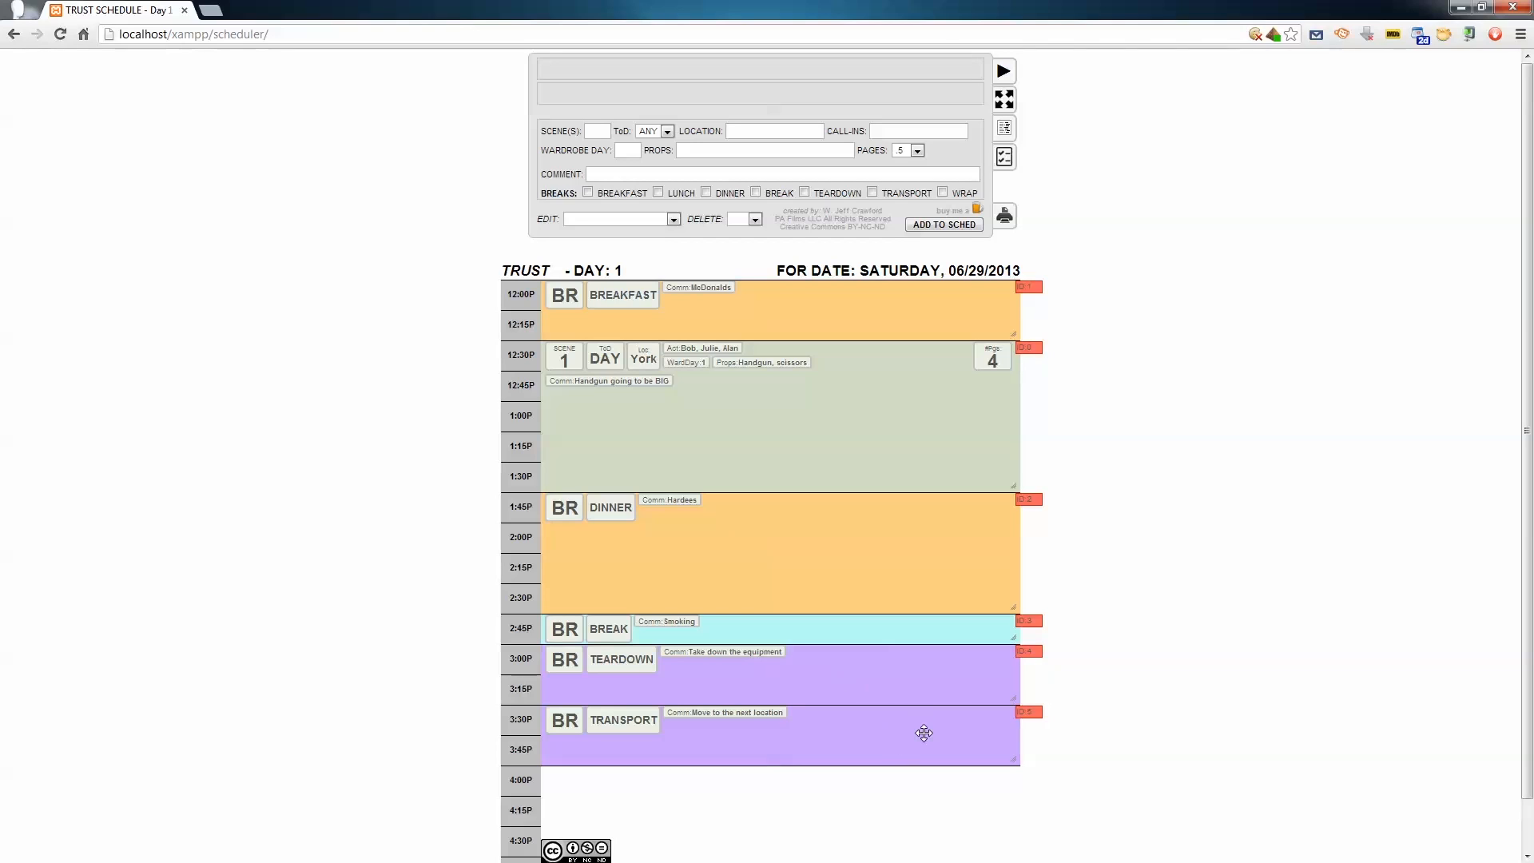
Add a wrap entry with the comment "End of the day" to the schedule
click(943, 191)
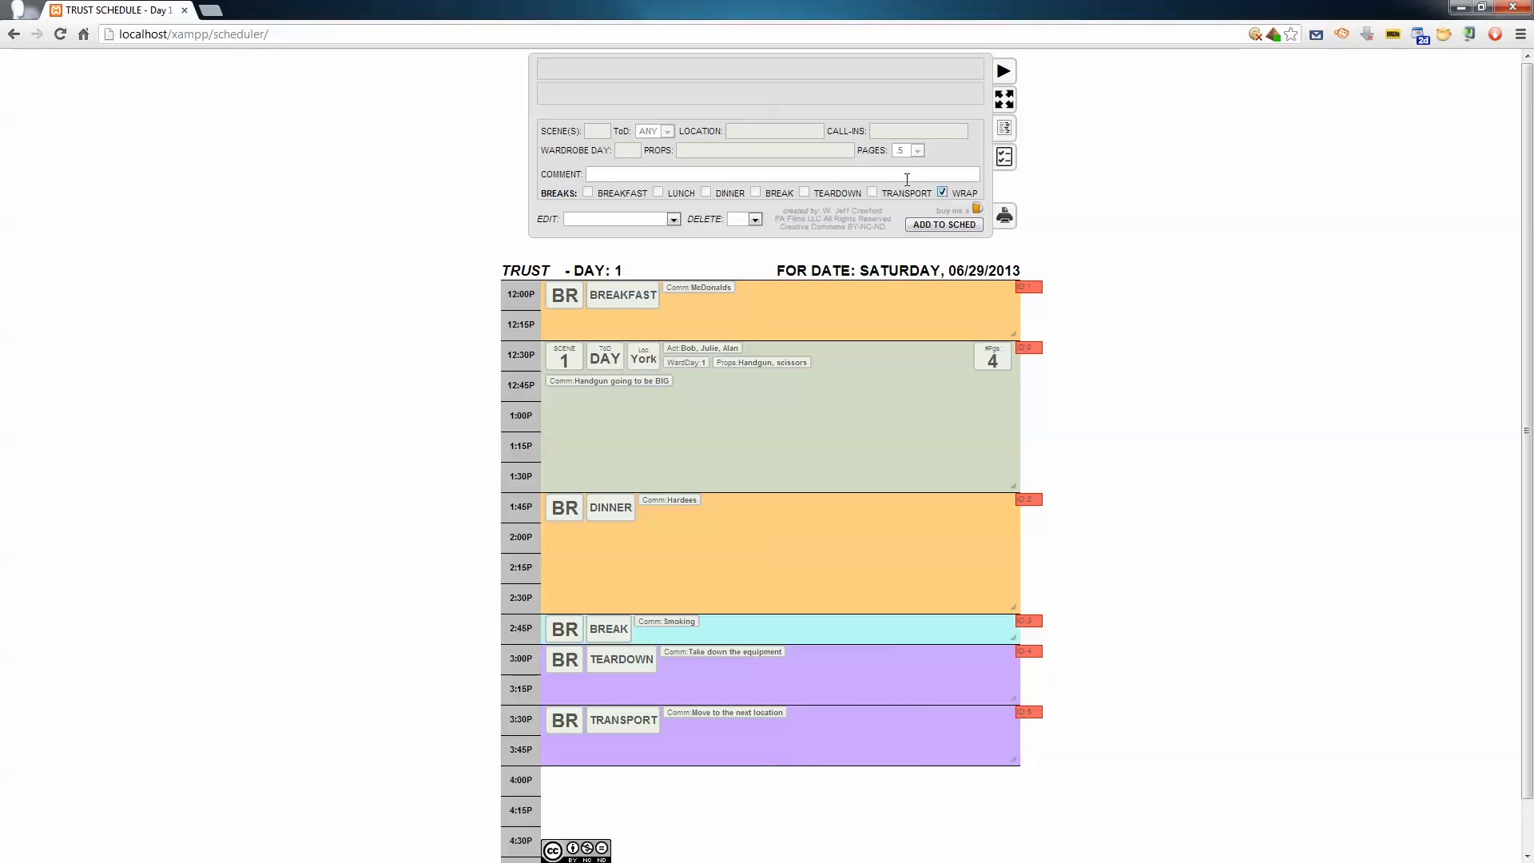
click(773, 178)
text(End of the day)
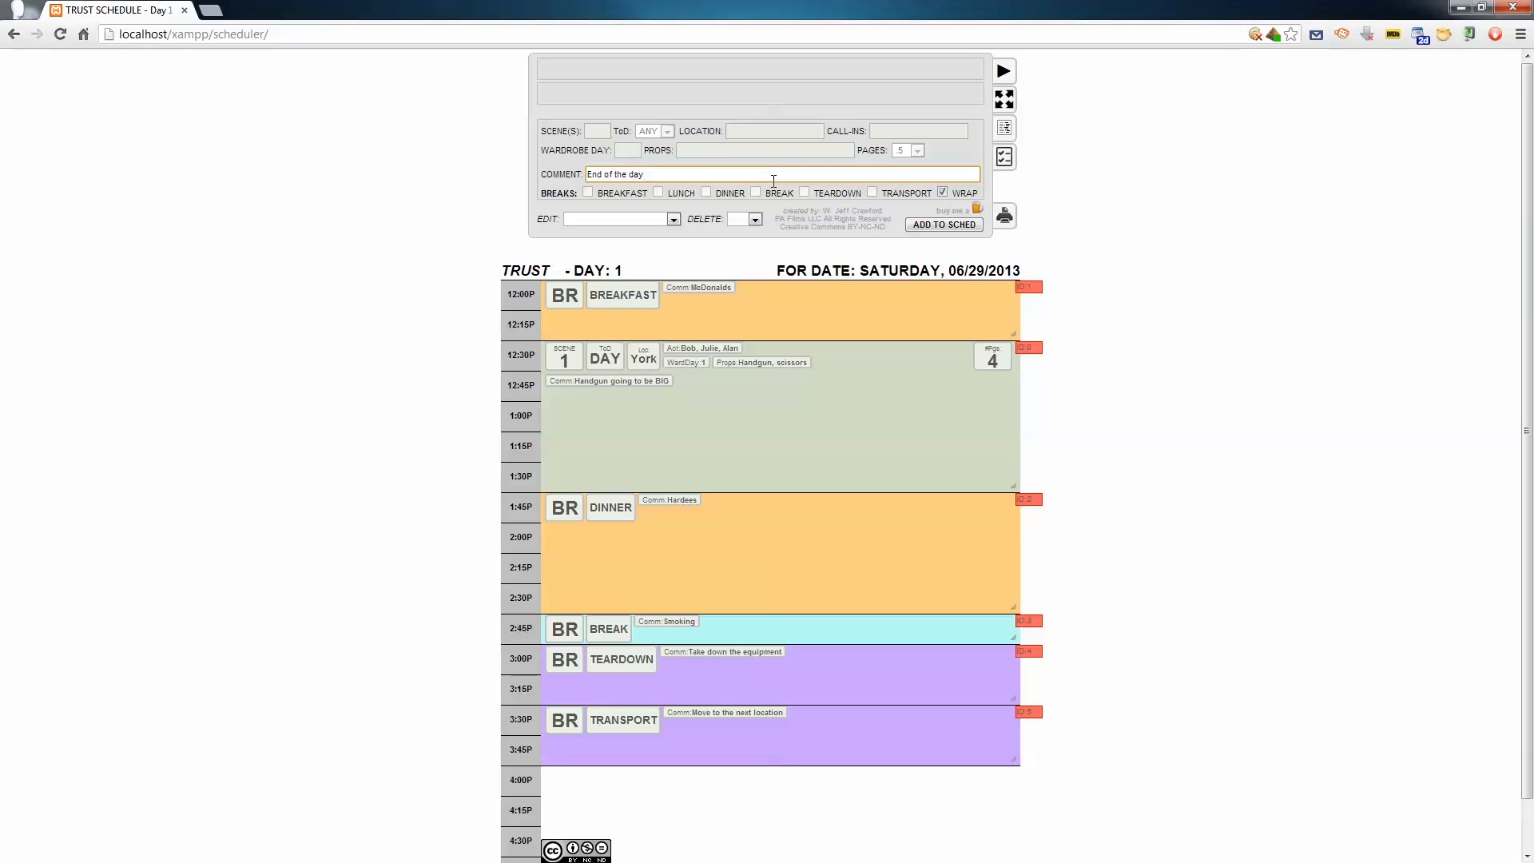
click(926, 226)
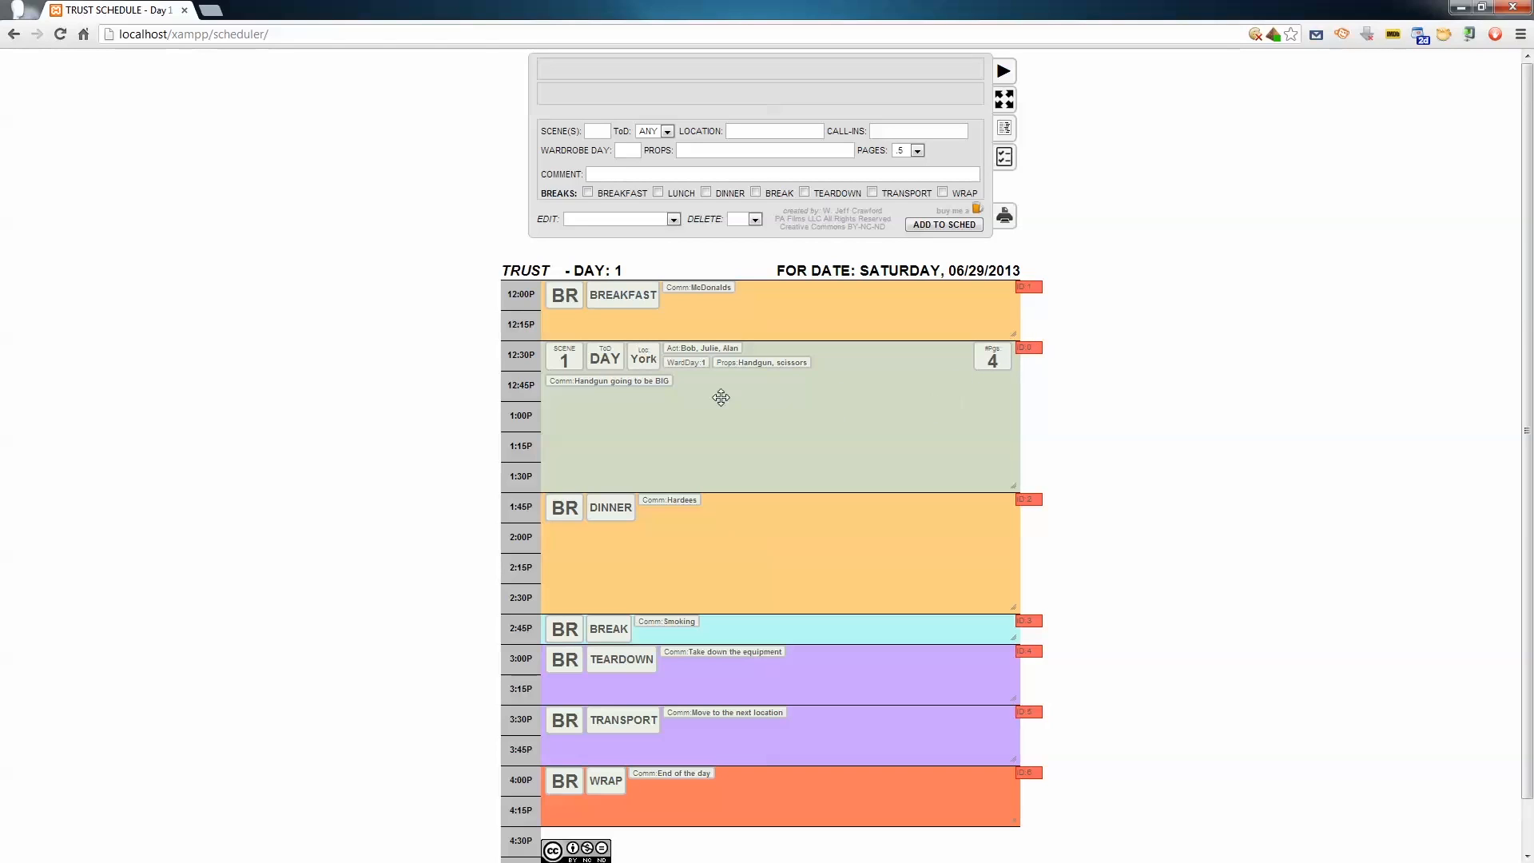
Remove the third person from scene 1's call-ins and move the scene back to the 12:30P slot after breakfast
click(674, 219)
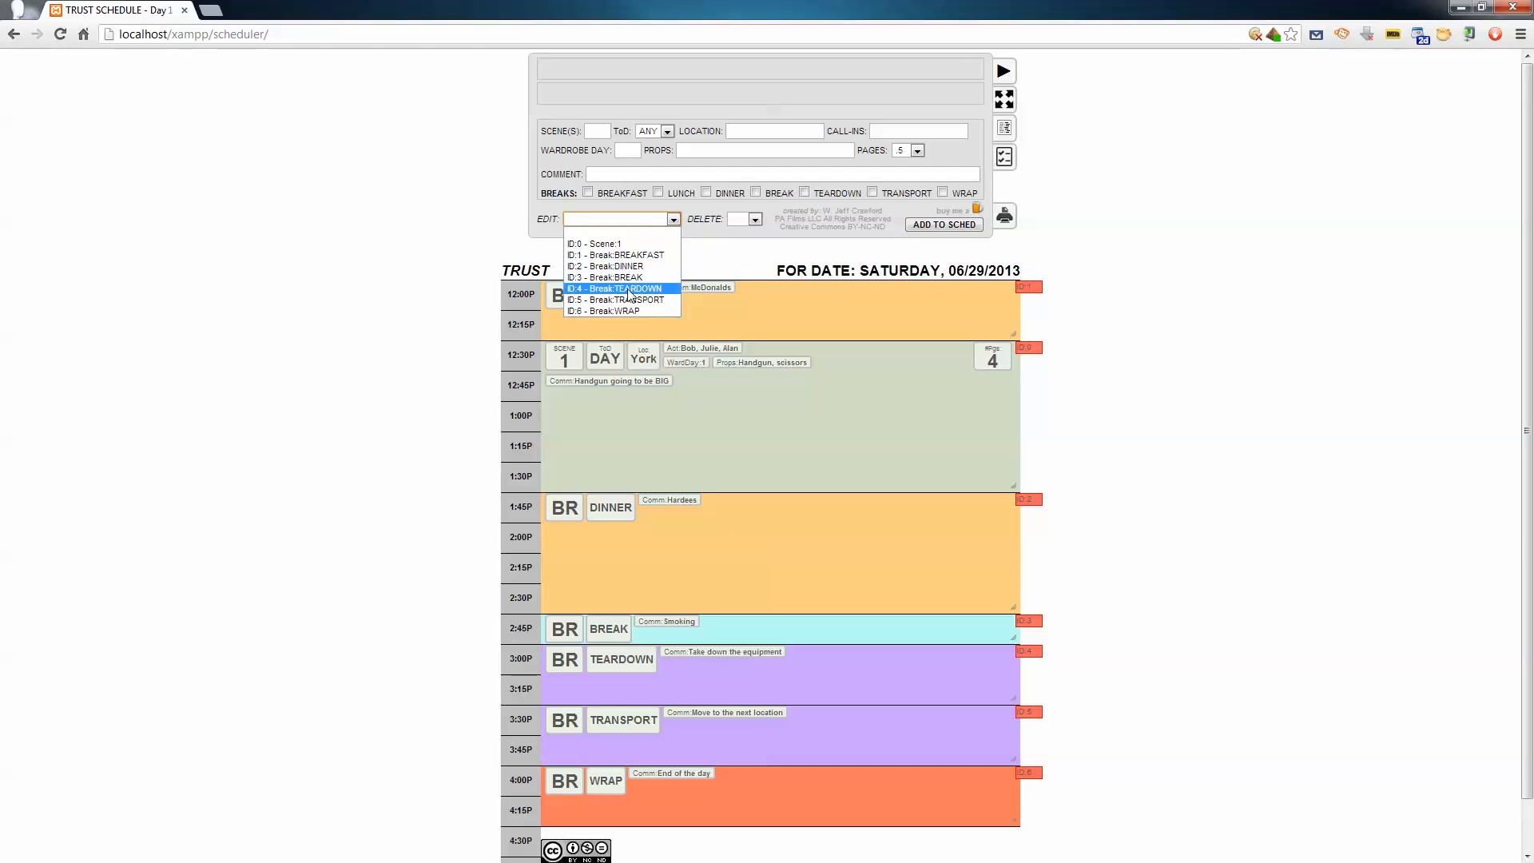
click(637, 244)
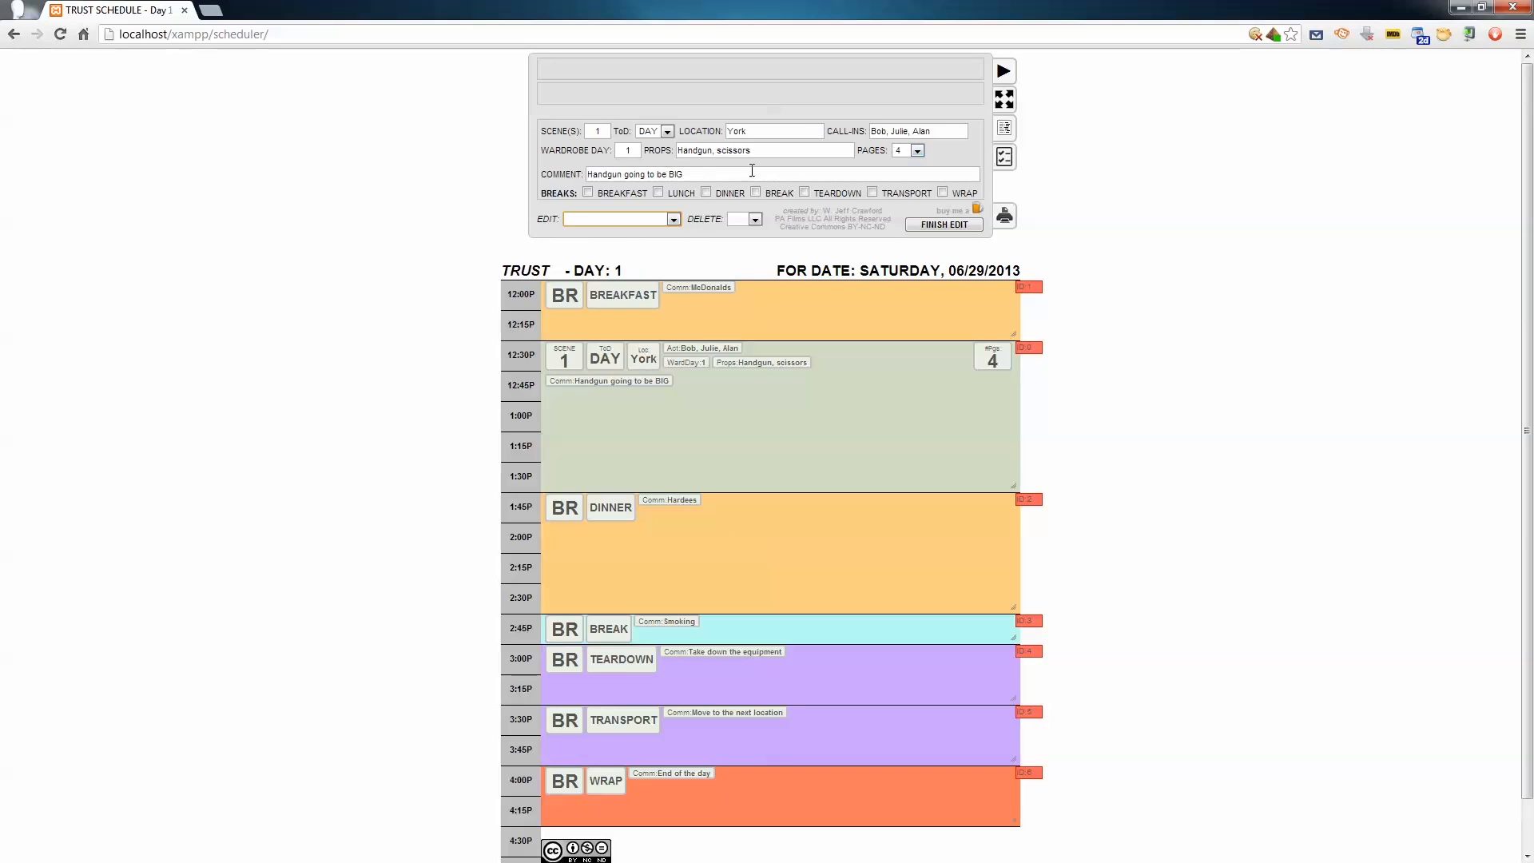
click(950, 130)
key(BackSpace)
key(BackSpace)
key(BackSpace)
click(943, 225)
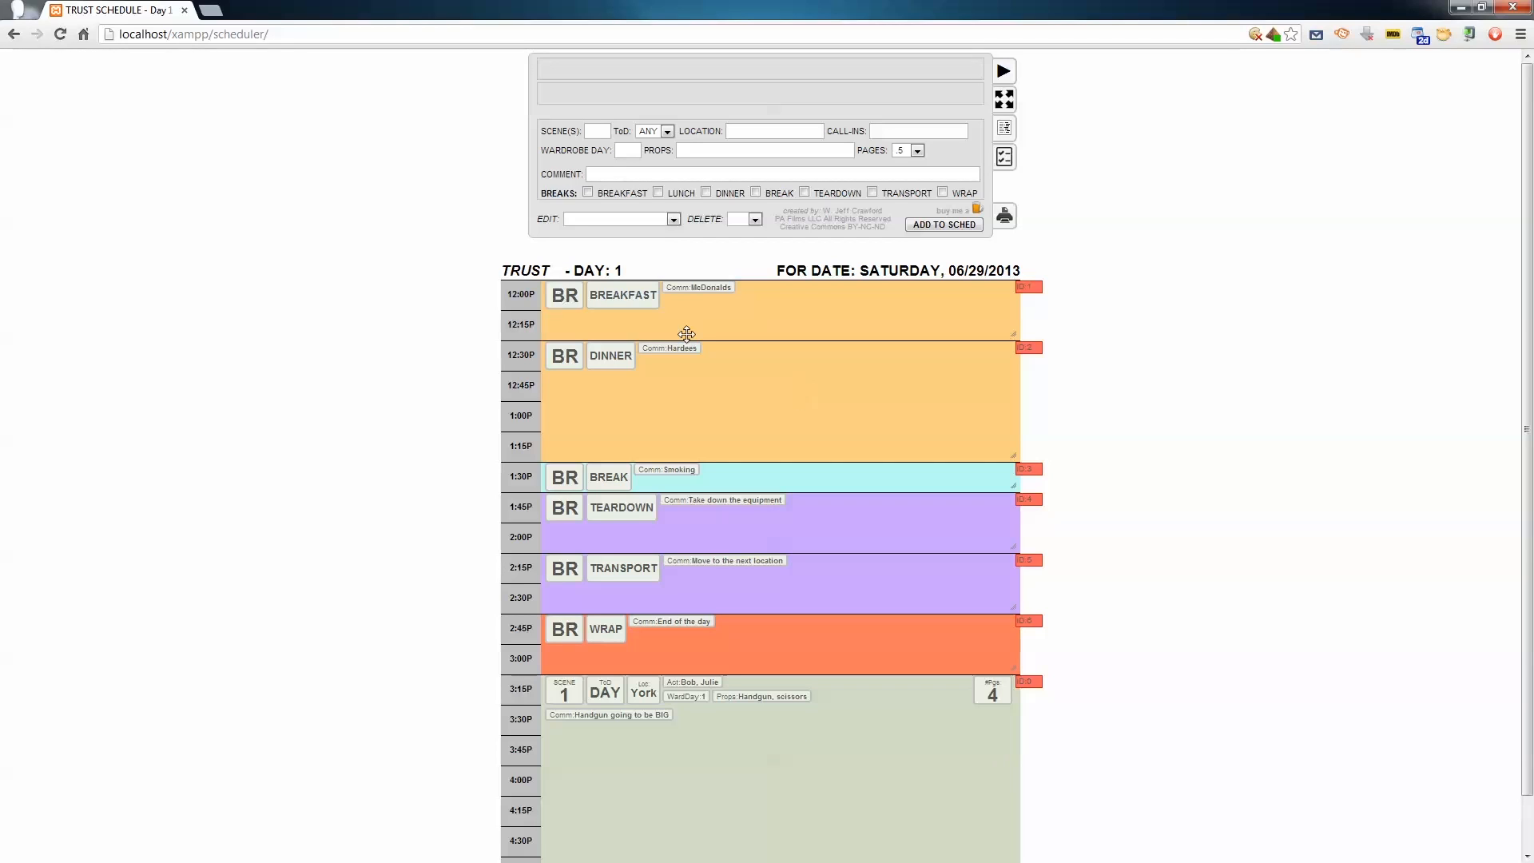
drag(788, 812, 919, 384)
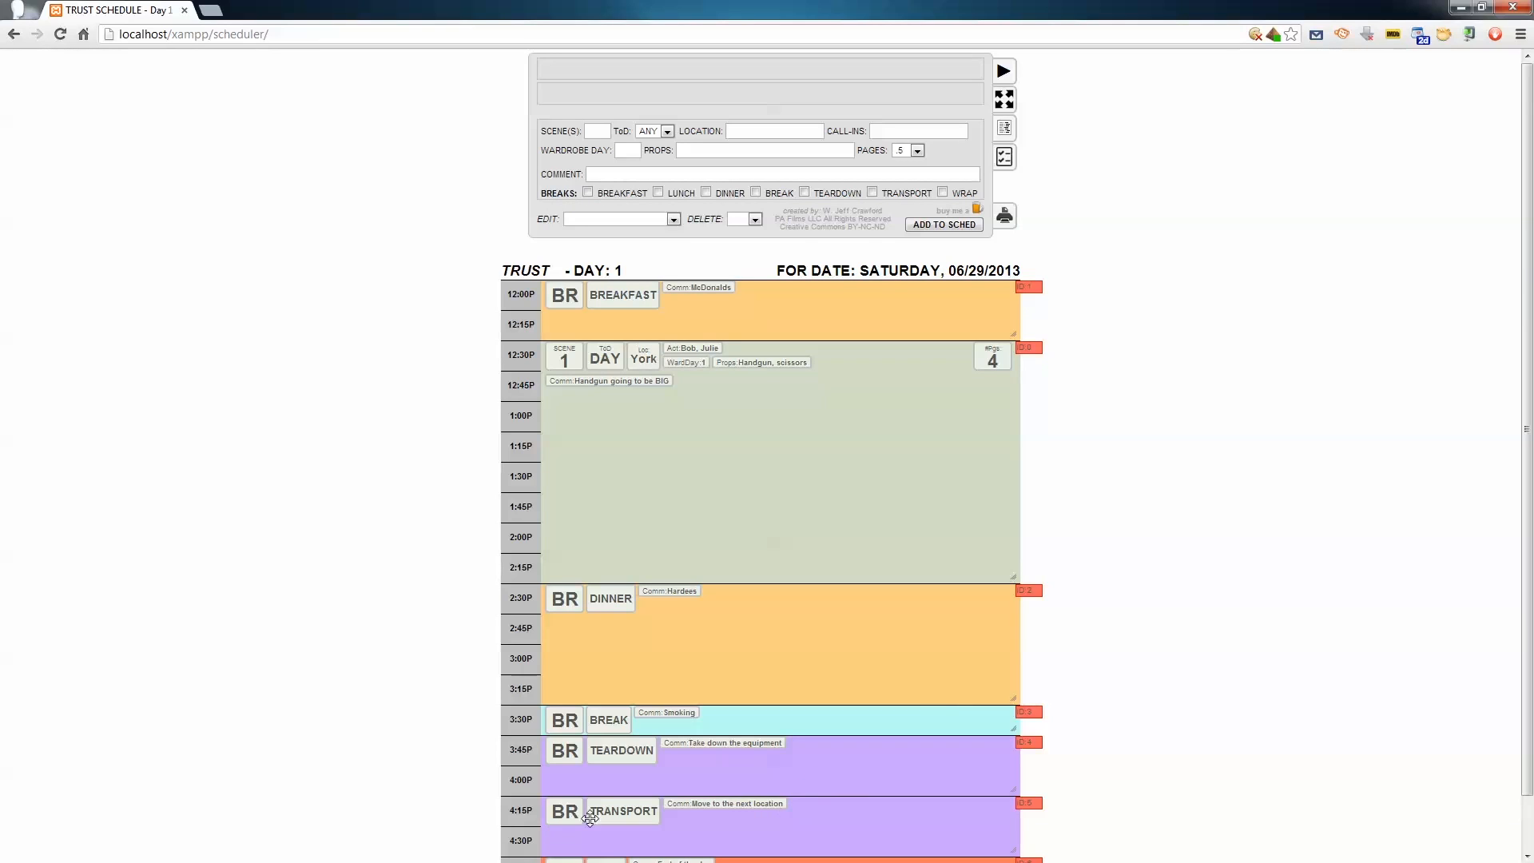
Delete the transport entry, ID:5, from the schedule
click(755, 219)
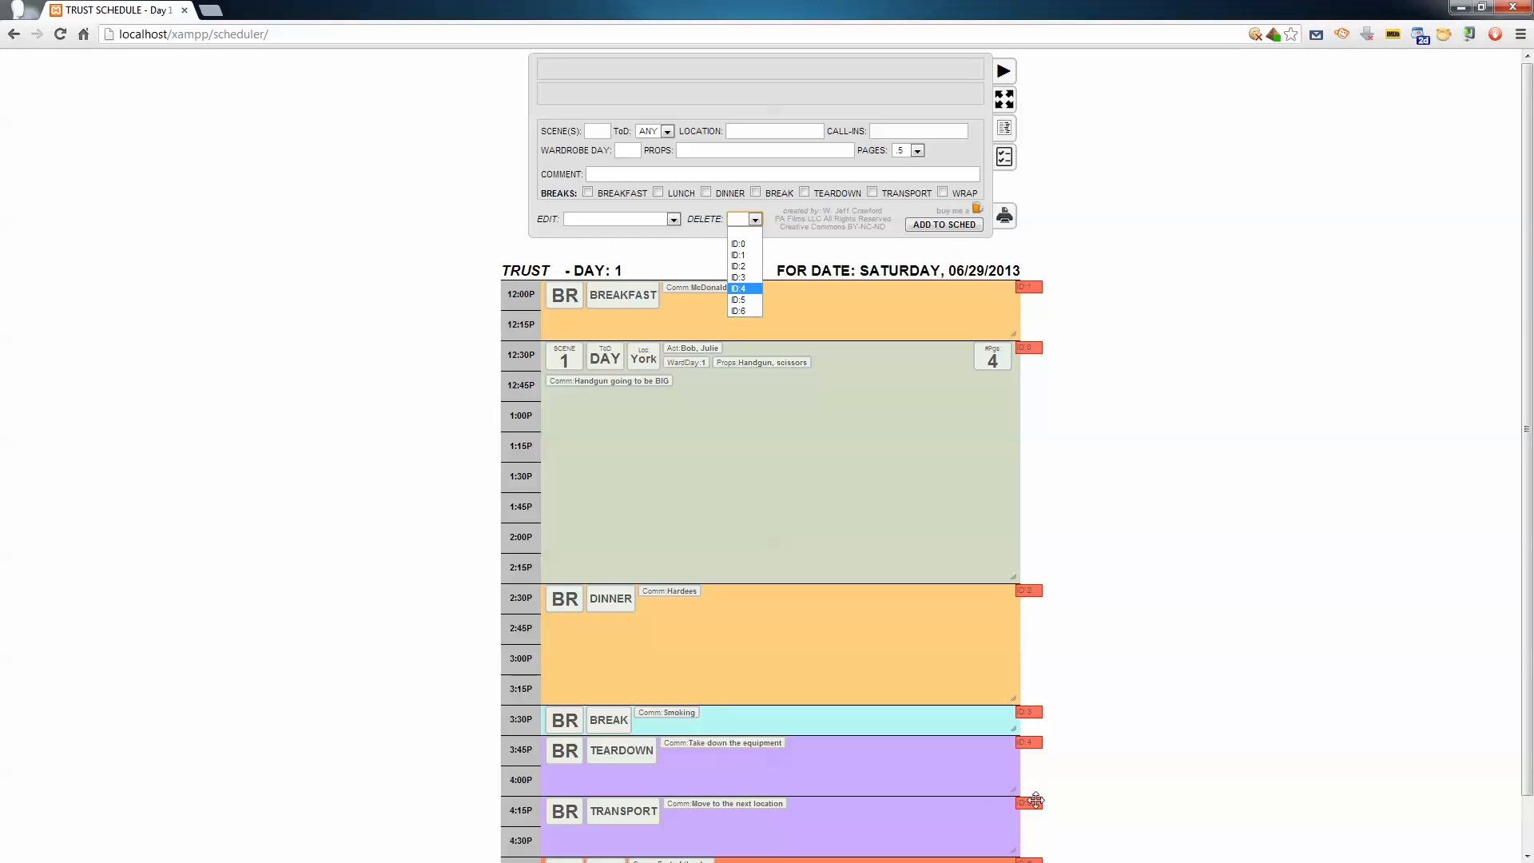
click(749, 301)
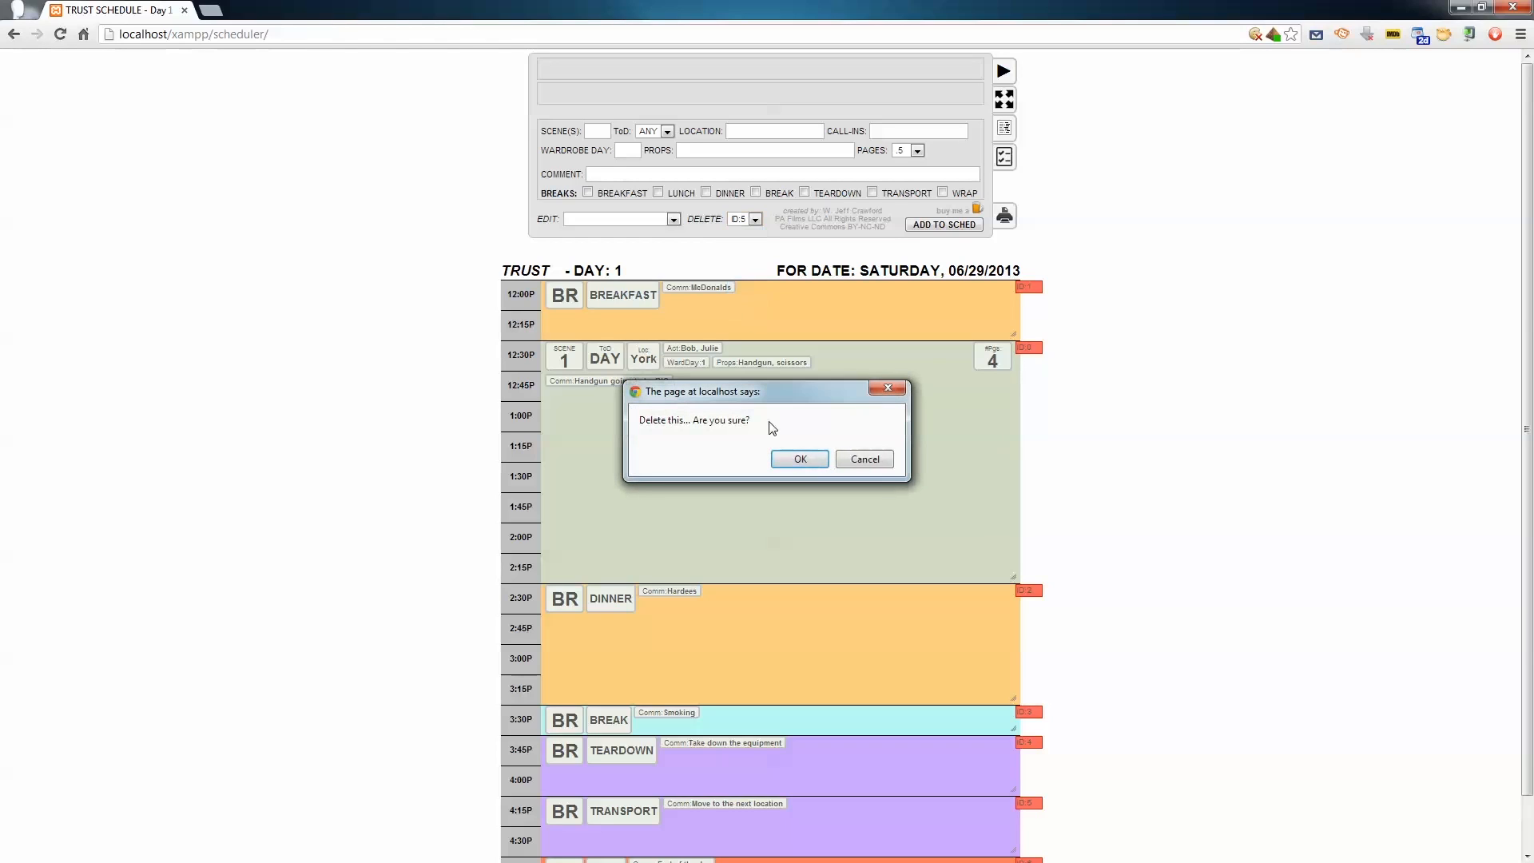
click(802, 459)
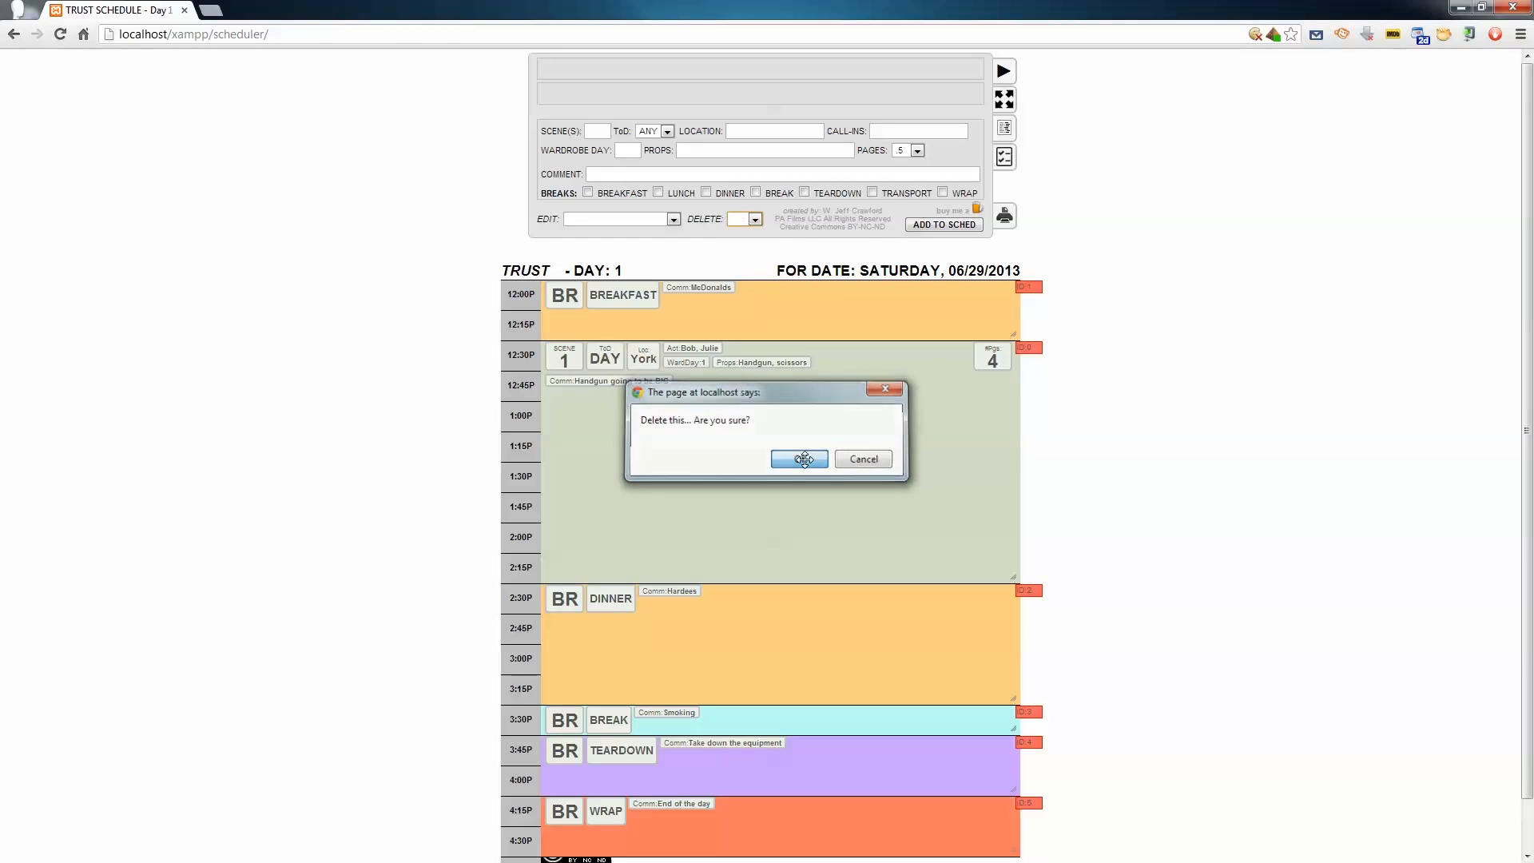
click(754, 218)
key(Escape)
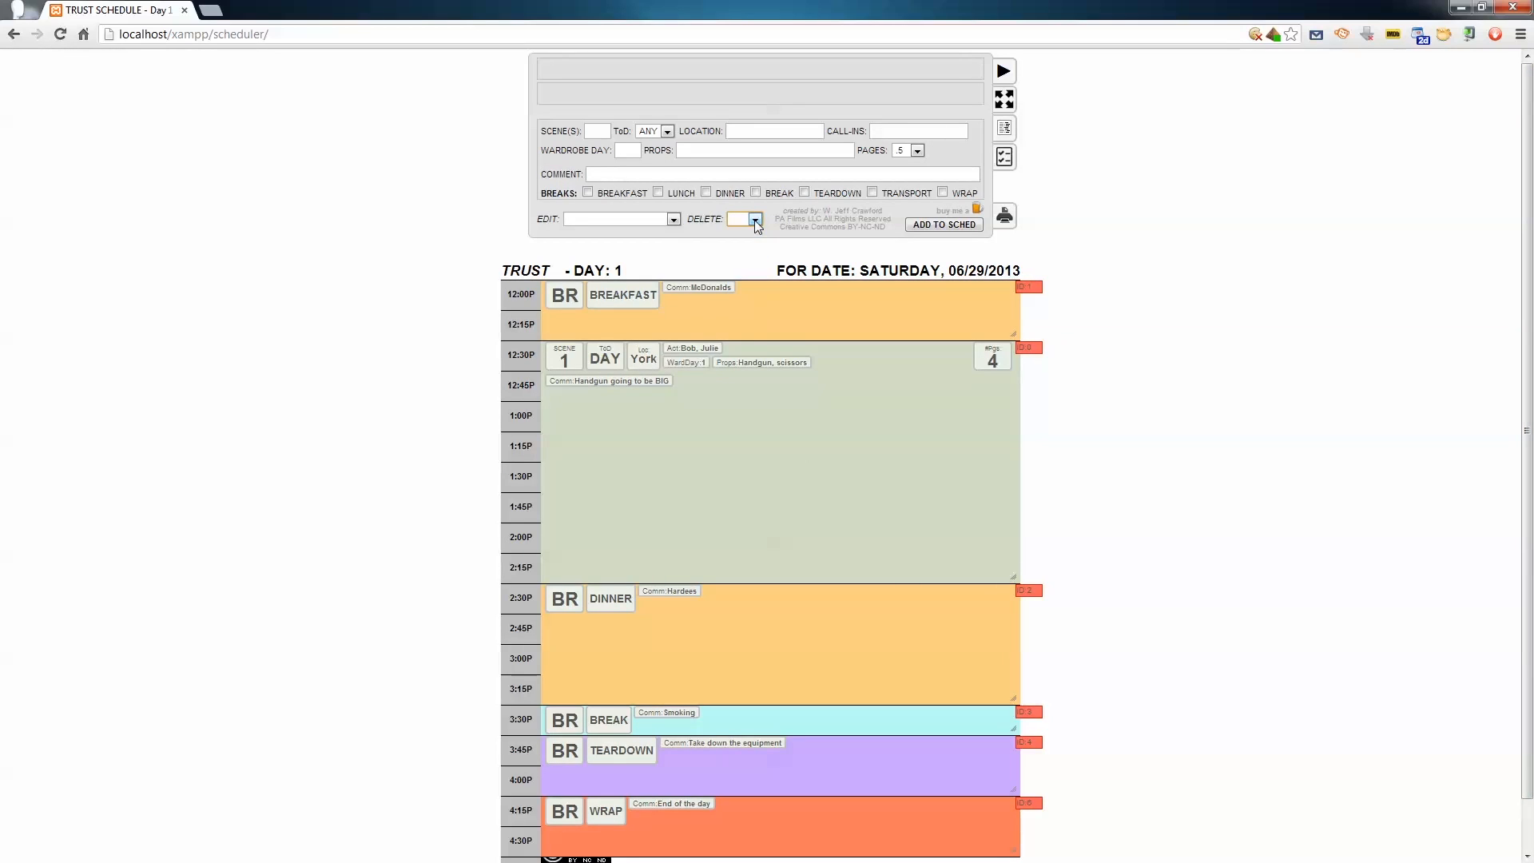
click(673, 219)
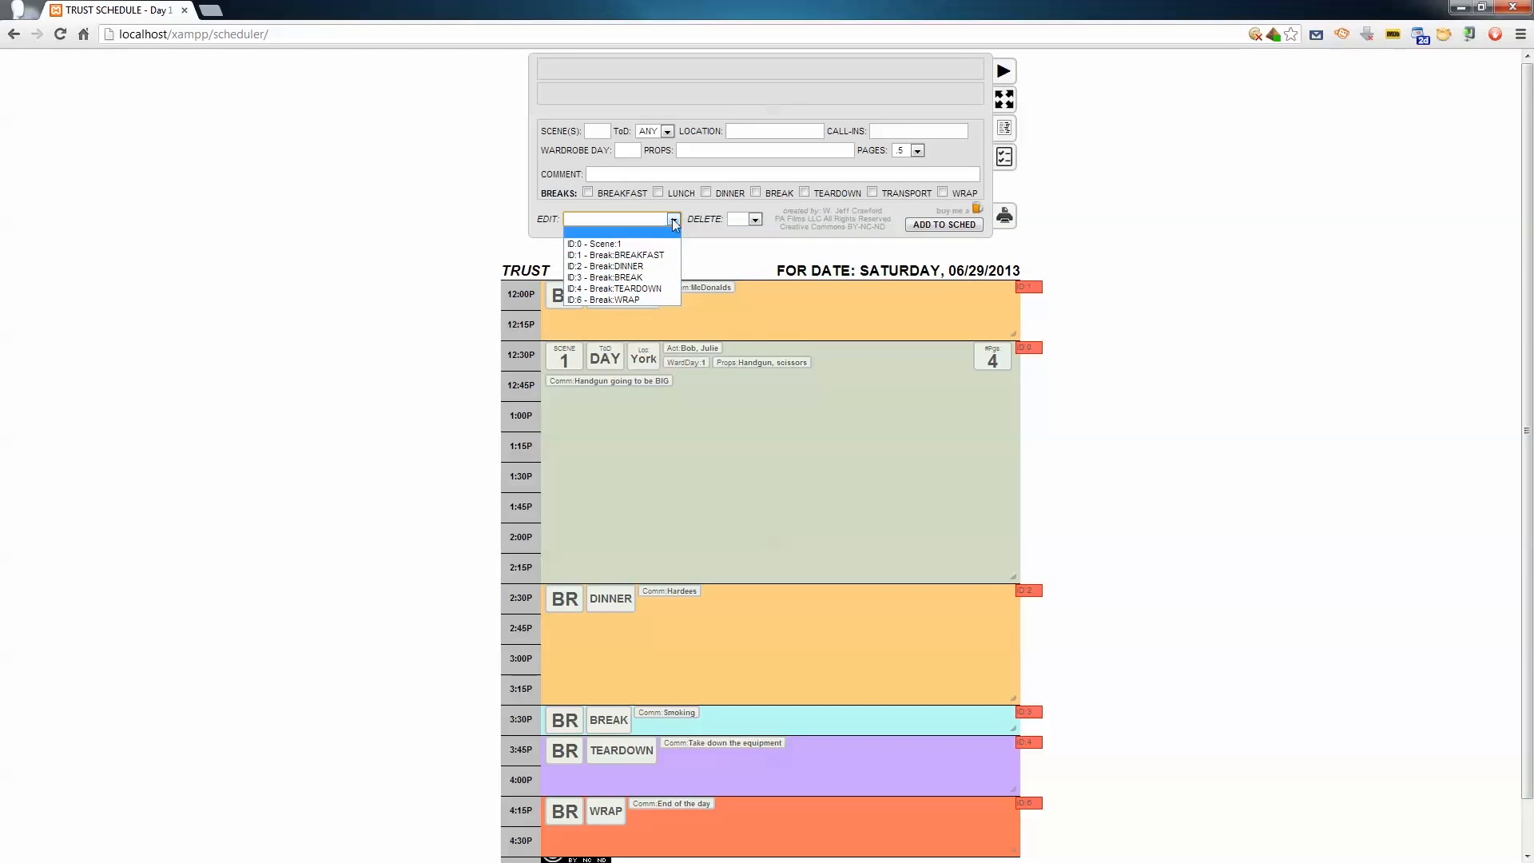
click(673, 218)
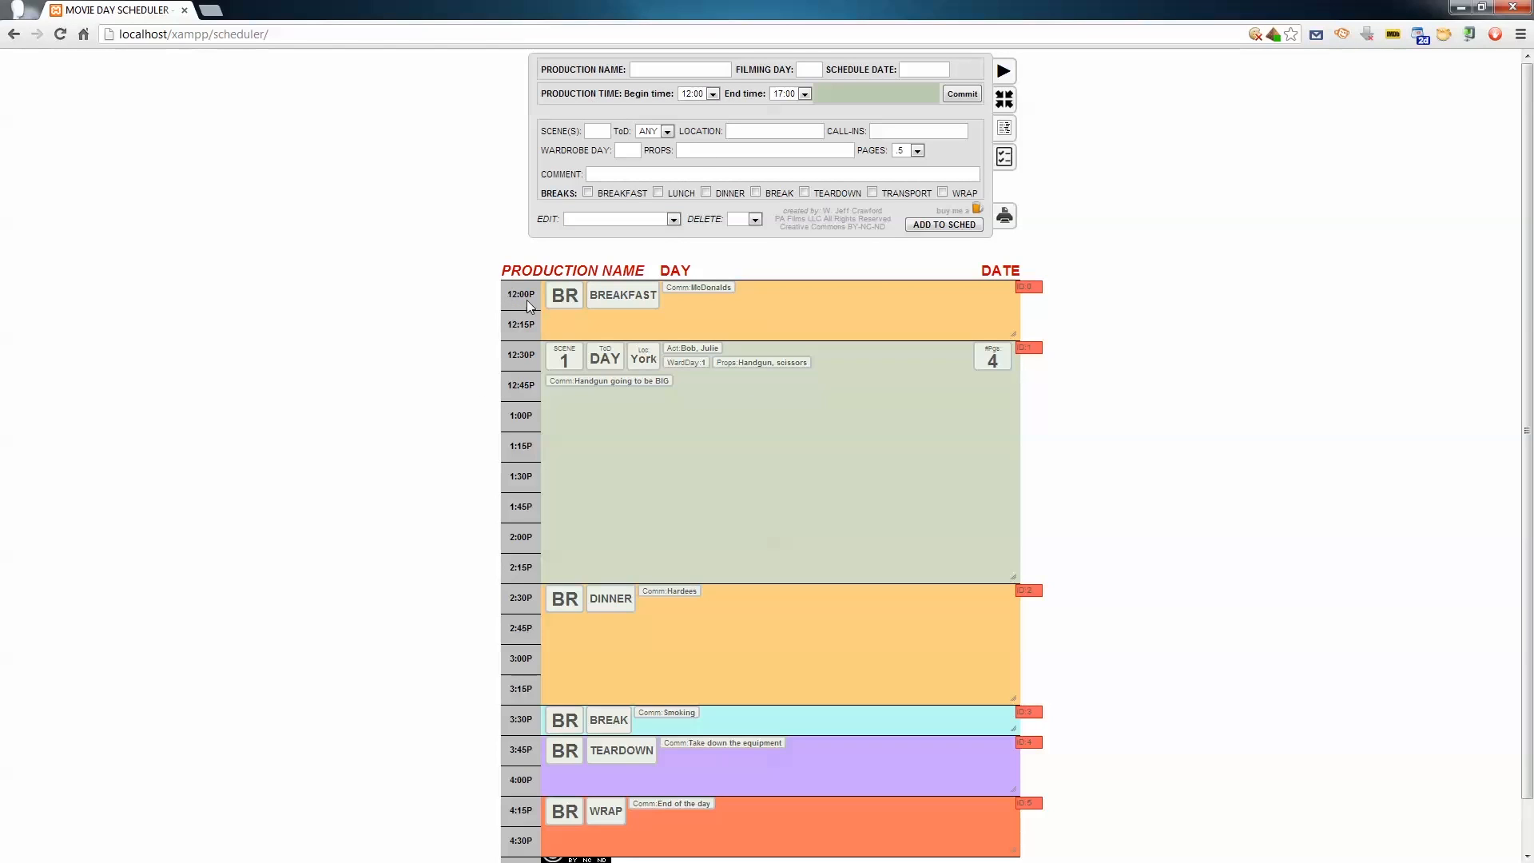
Set the production time to begin at 9:00 and end at 14:00, and commit it
mouse_move(1533, 355)
mouse_down()
mouse_move(1532, 461)
mouse_move(1532, 352)
mouse_up()
click(713, 95)
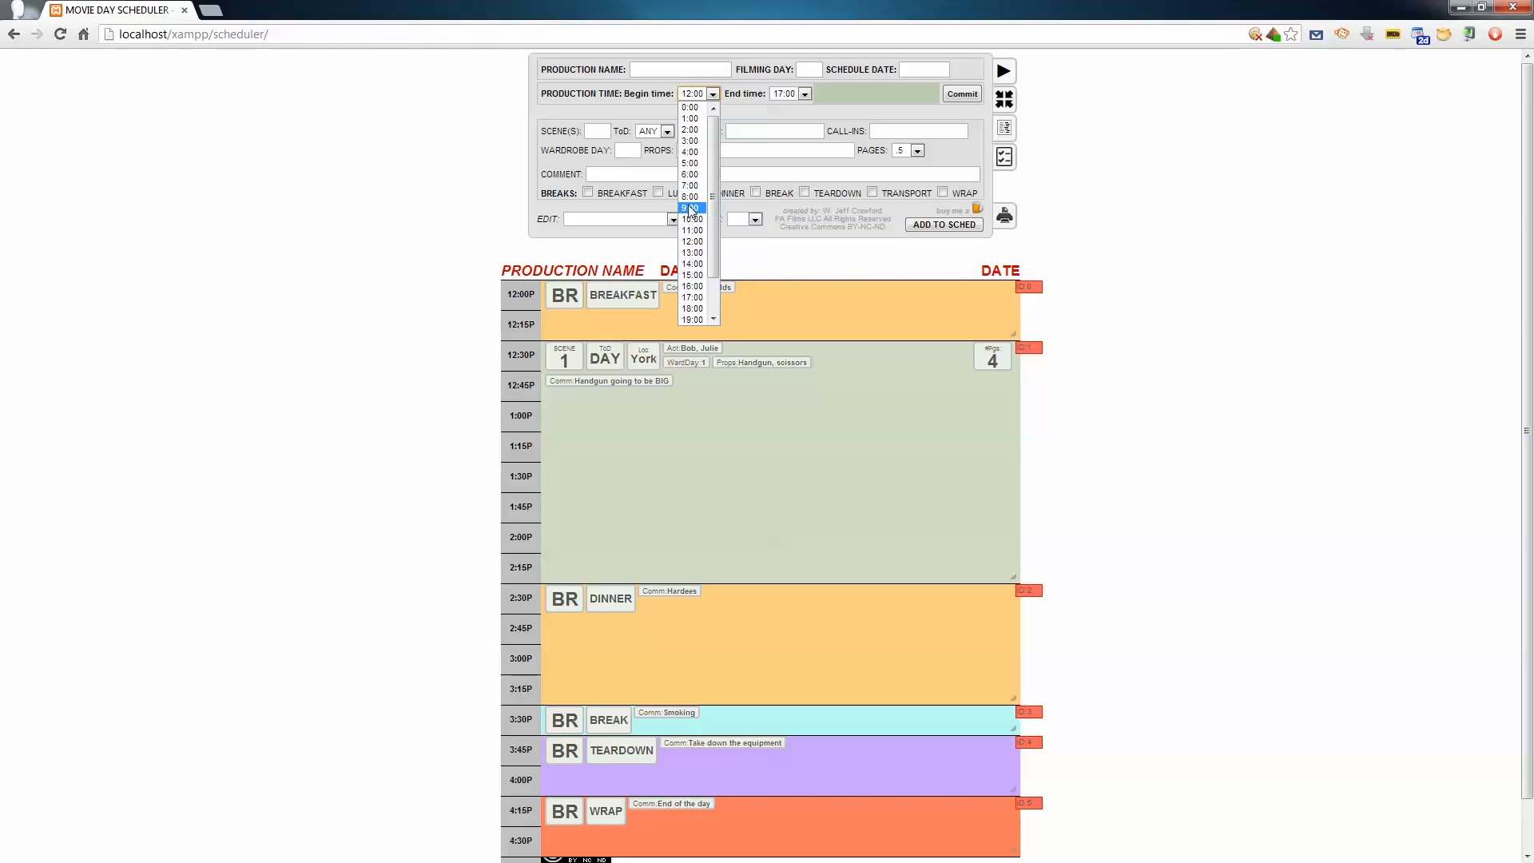
click(689, 207)
click(804, 93)
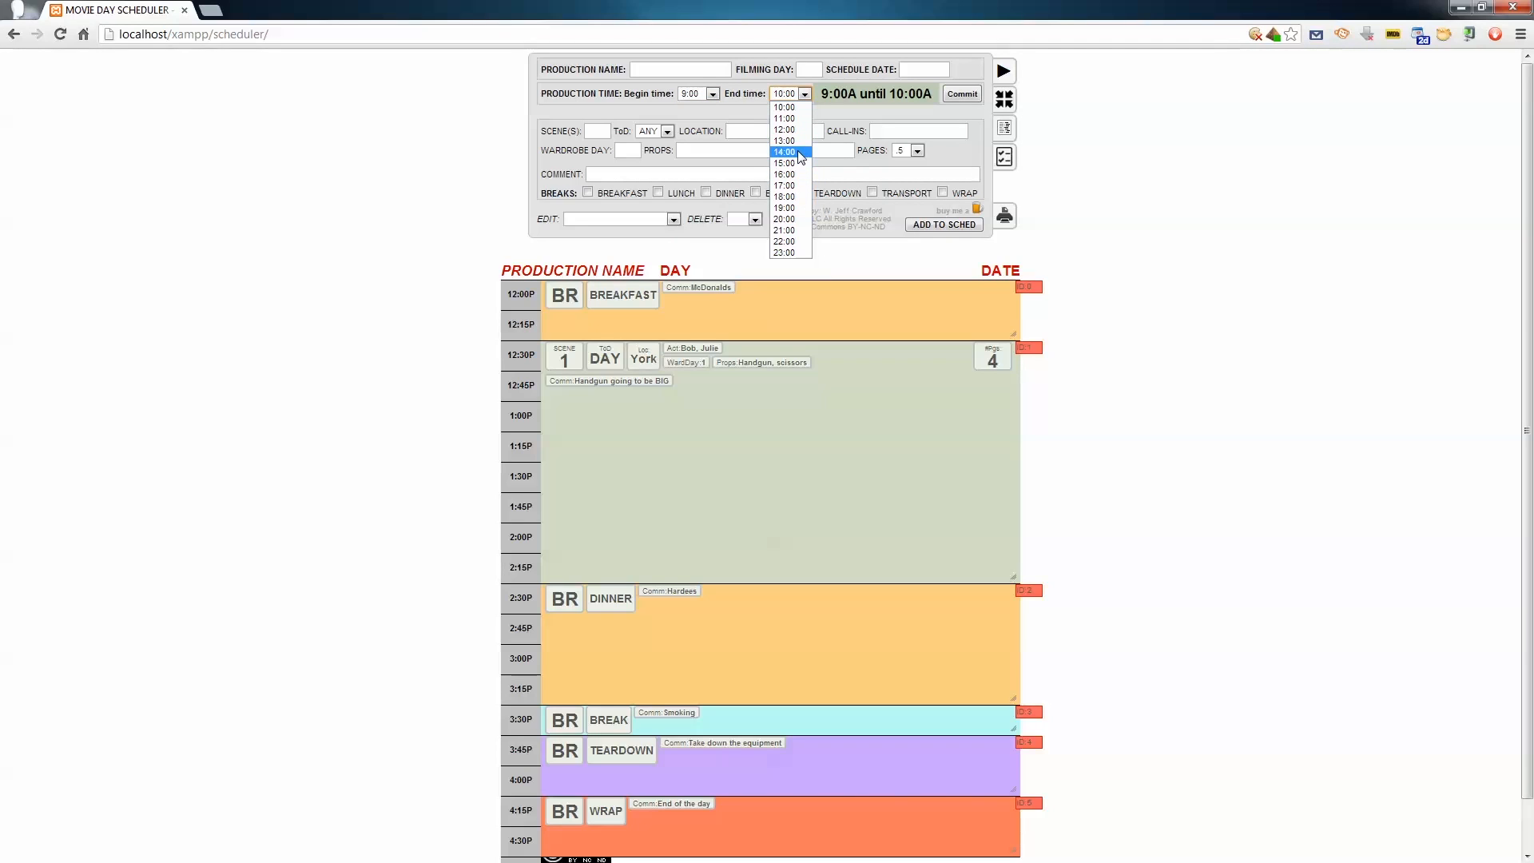
click(800, 152)
click(967, 95)
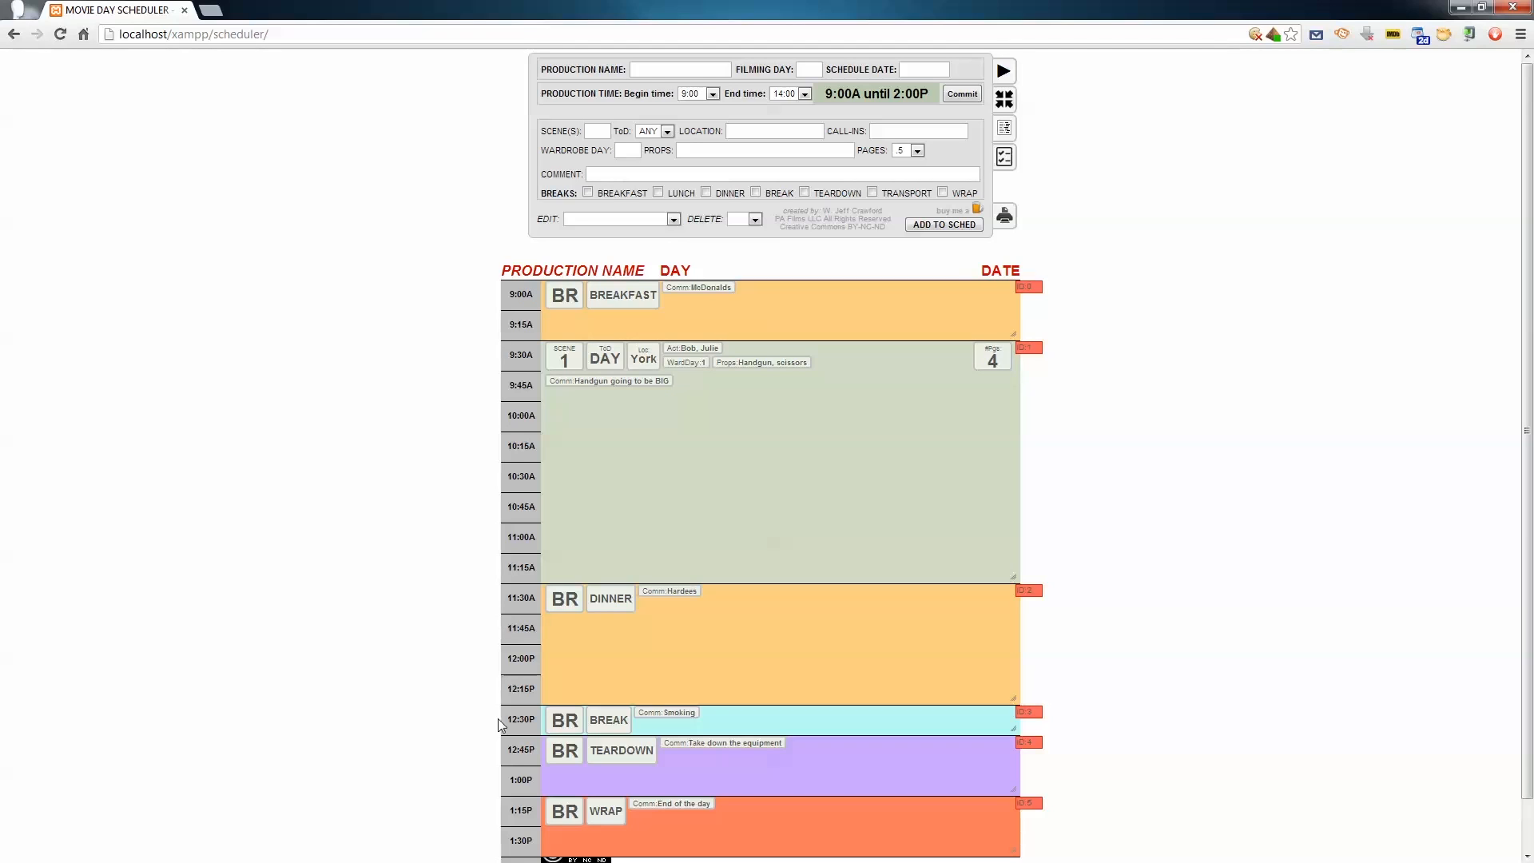
mouse_move(1528, 432)
mouse_down()
mouse_move(1528, 481)
mouse_move(1533, 436)
mouse_up()
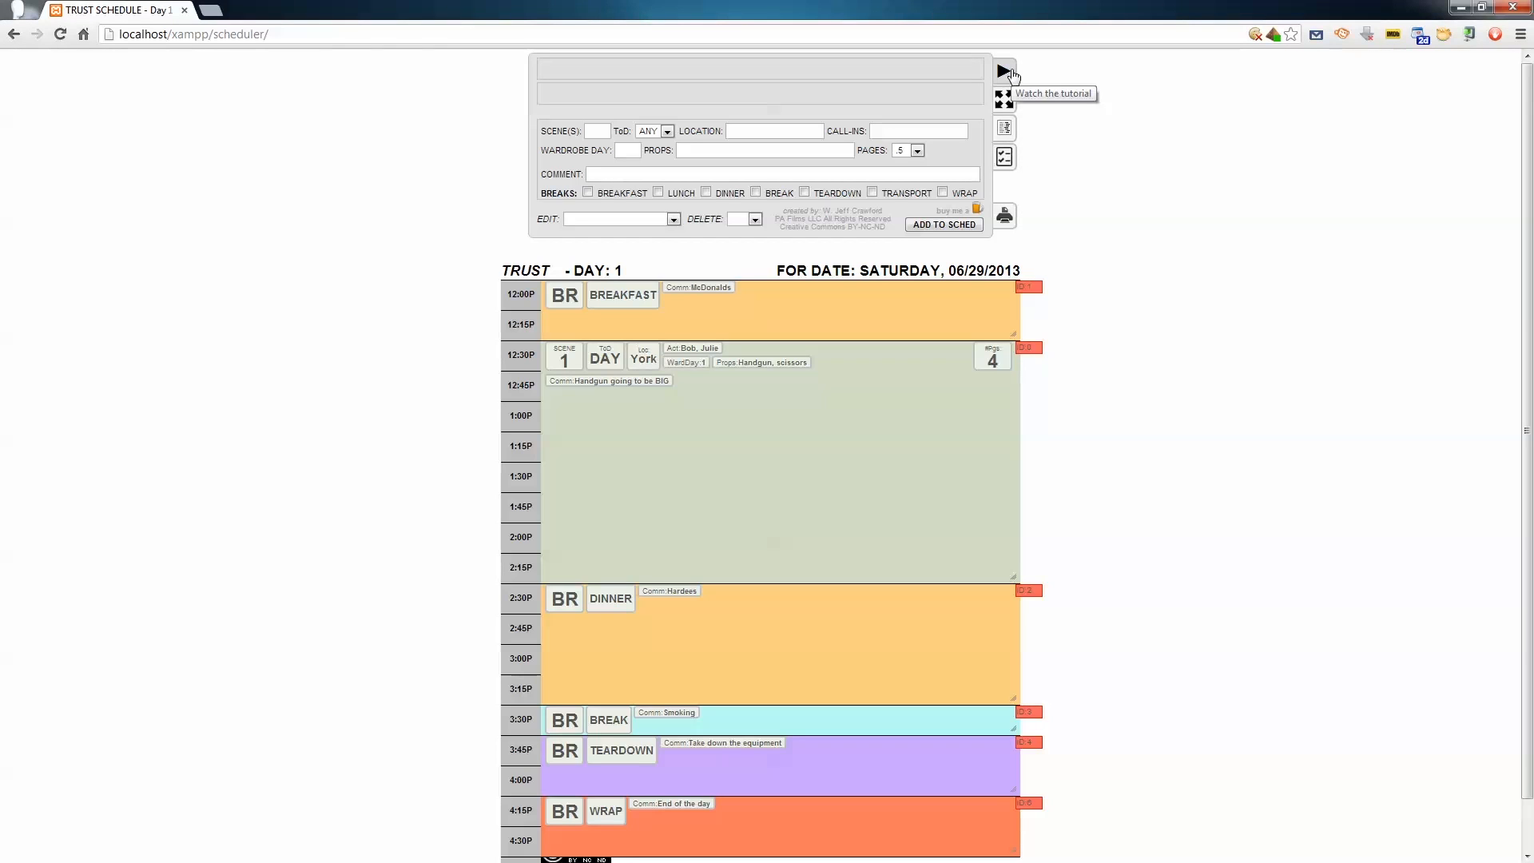
click(1004, 101)
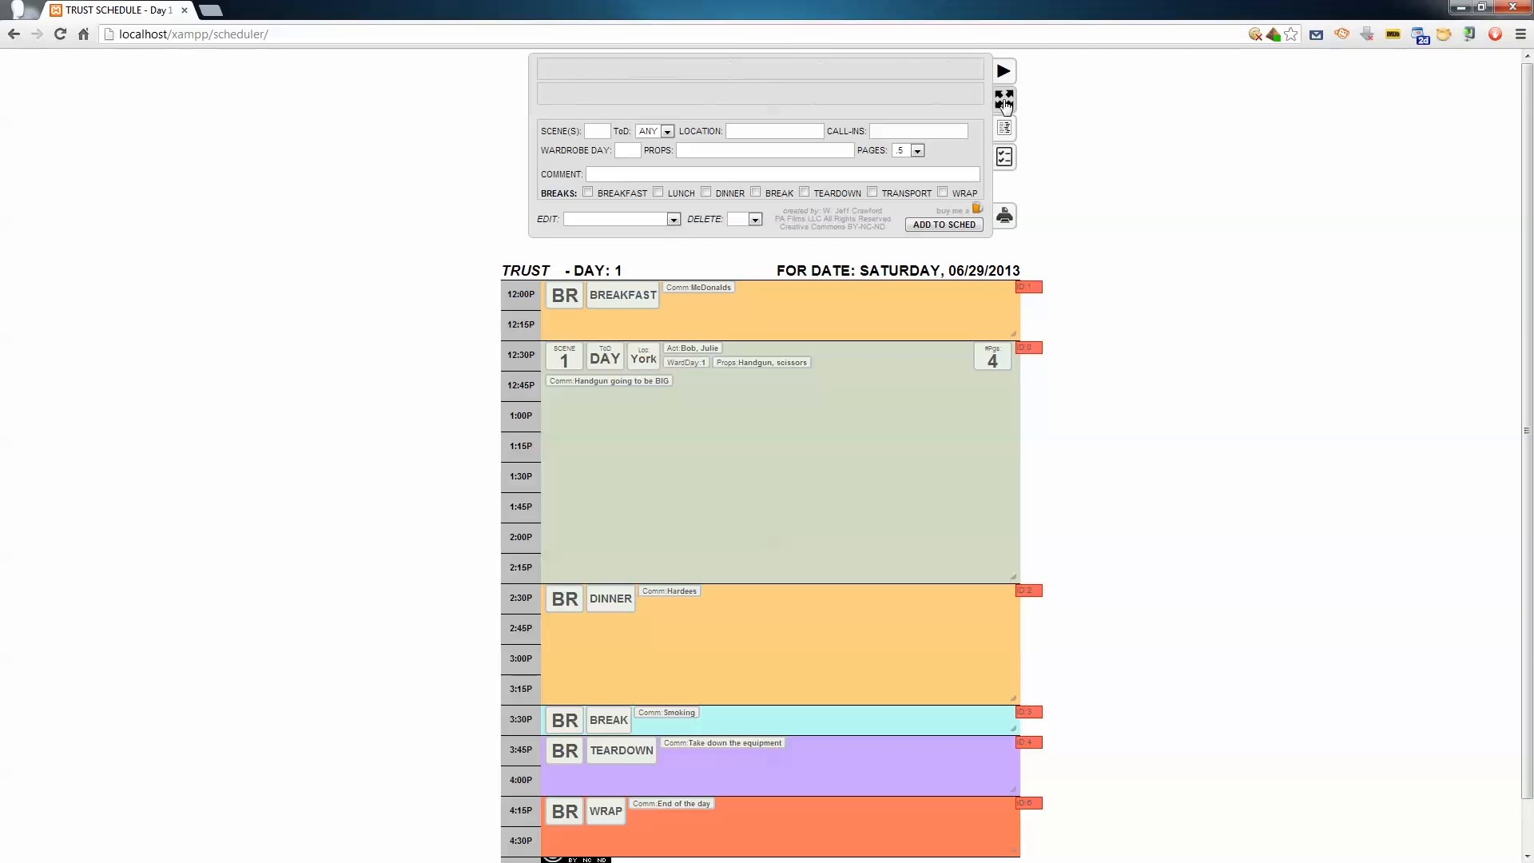
click(1005, 102)
click(1004, 102)
Copy the schedule's export code into an empty Notepad document and return to the scheduler
click(1005, 130)
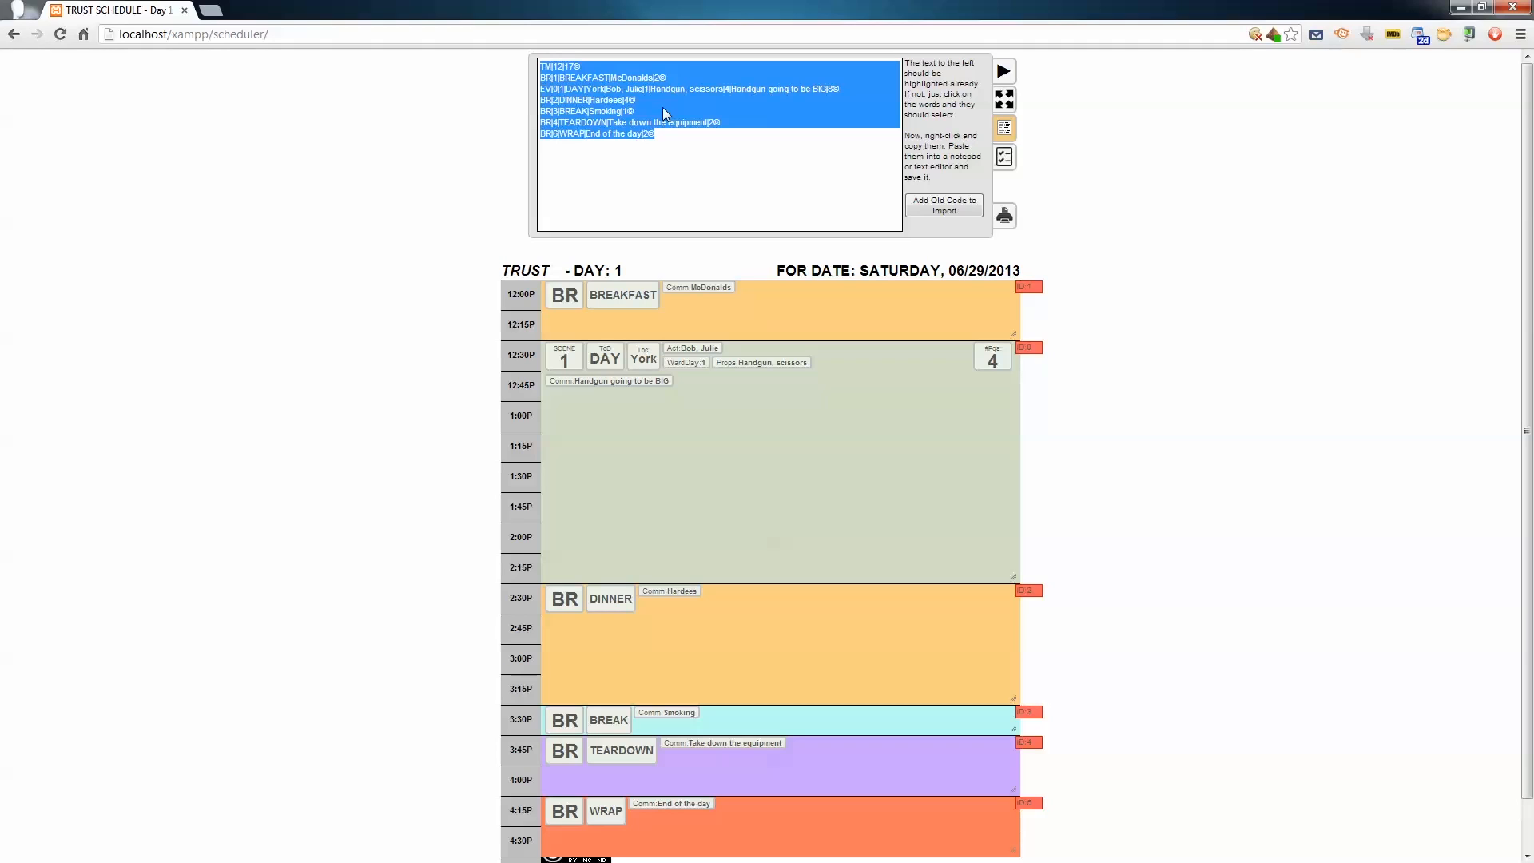
right_click(730, 106)
click(768, 120)
key(alt+Tab)
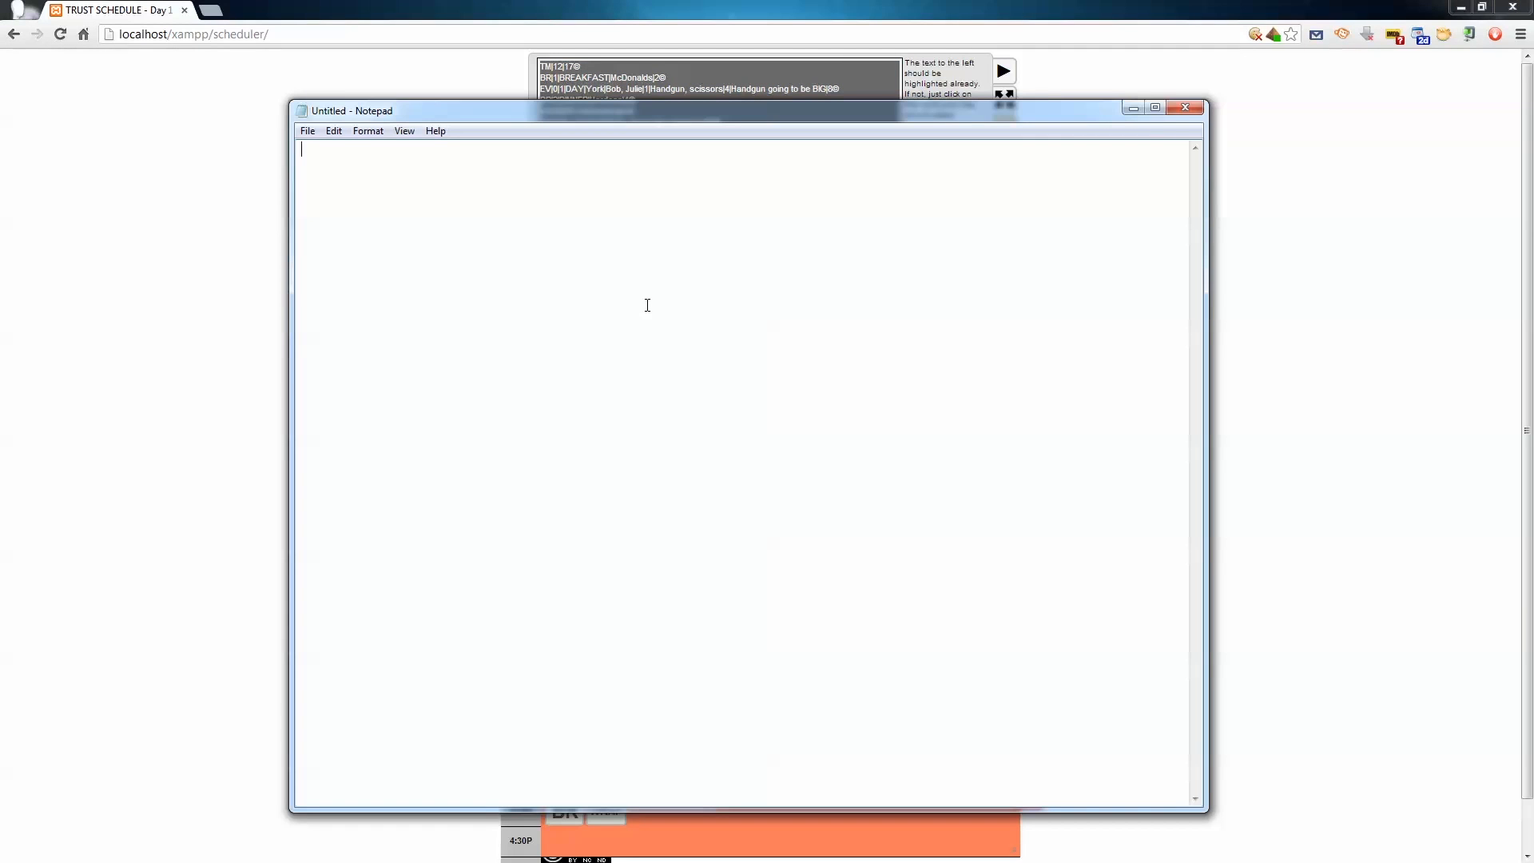
key(ctrl+v)
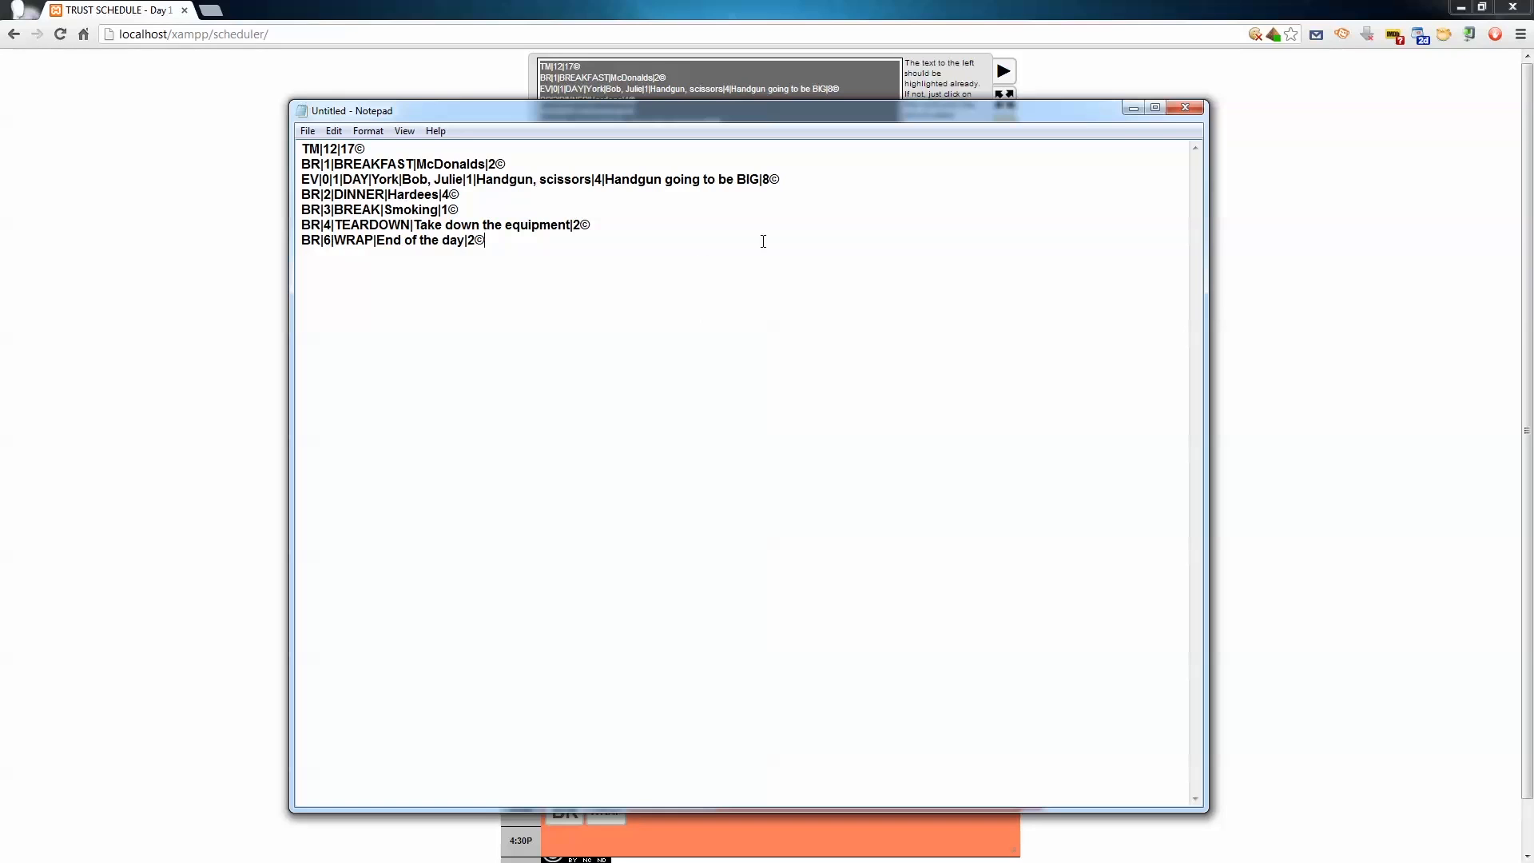
click(1131, 109)
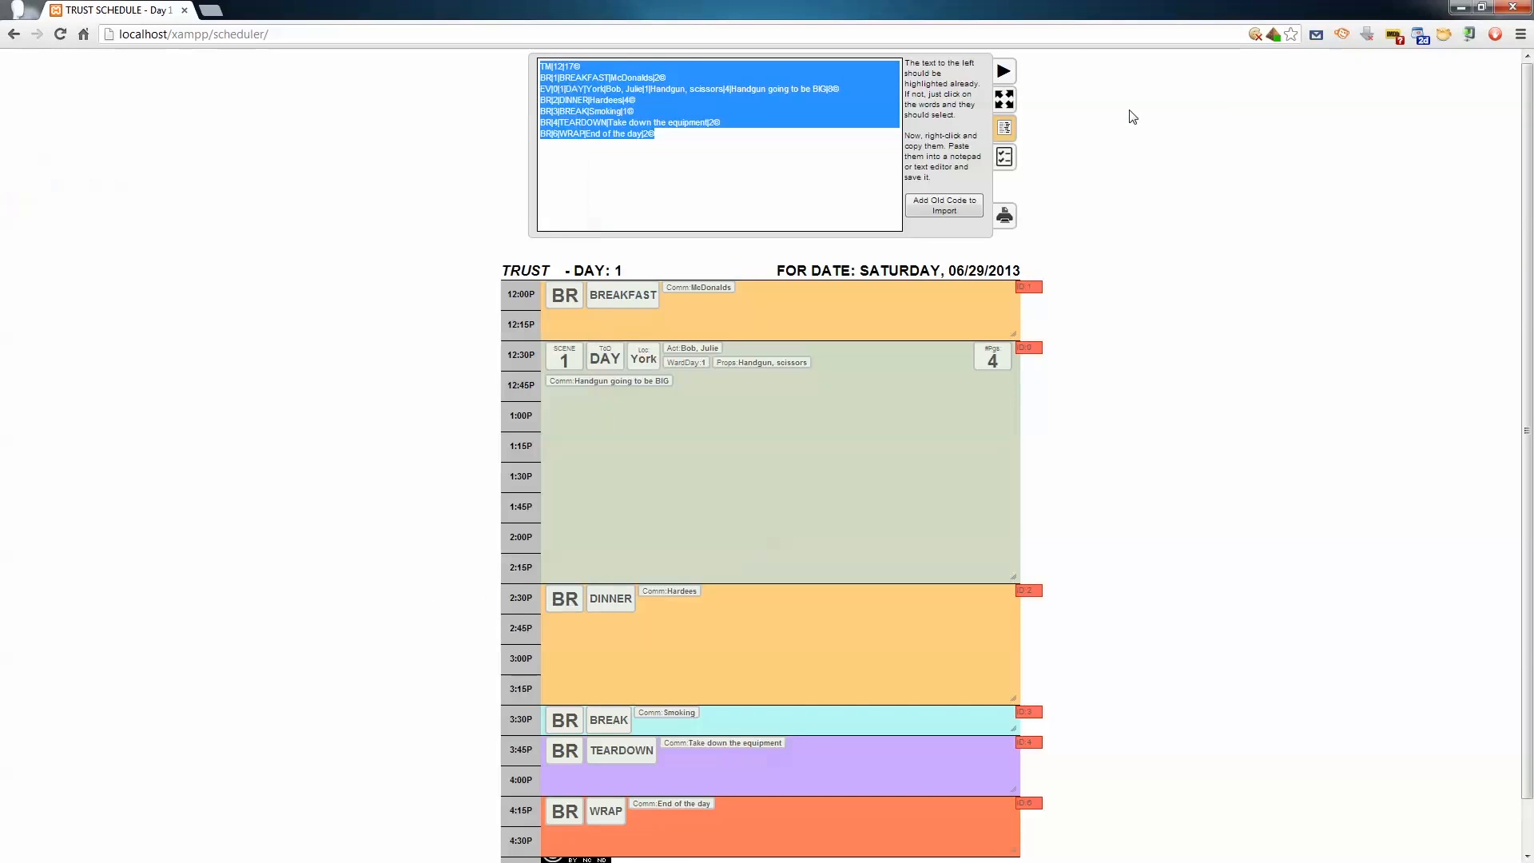
Reload the scheduler page, discarding the unsaved changes, and restore the schedule by importing the copied code
click(60, 34)
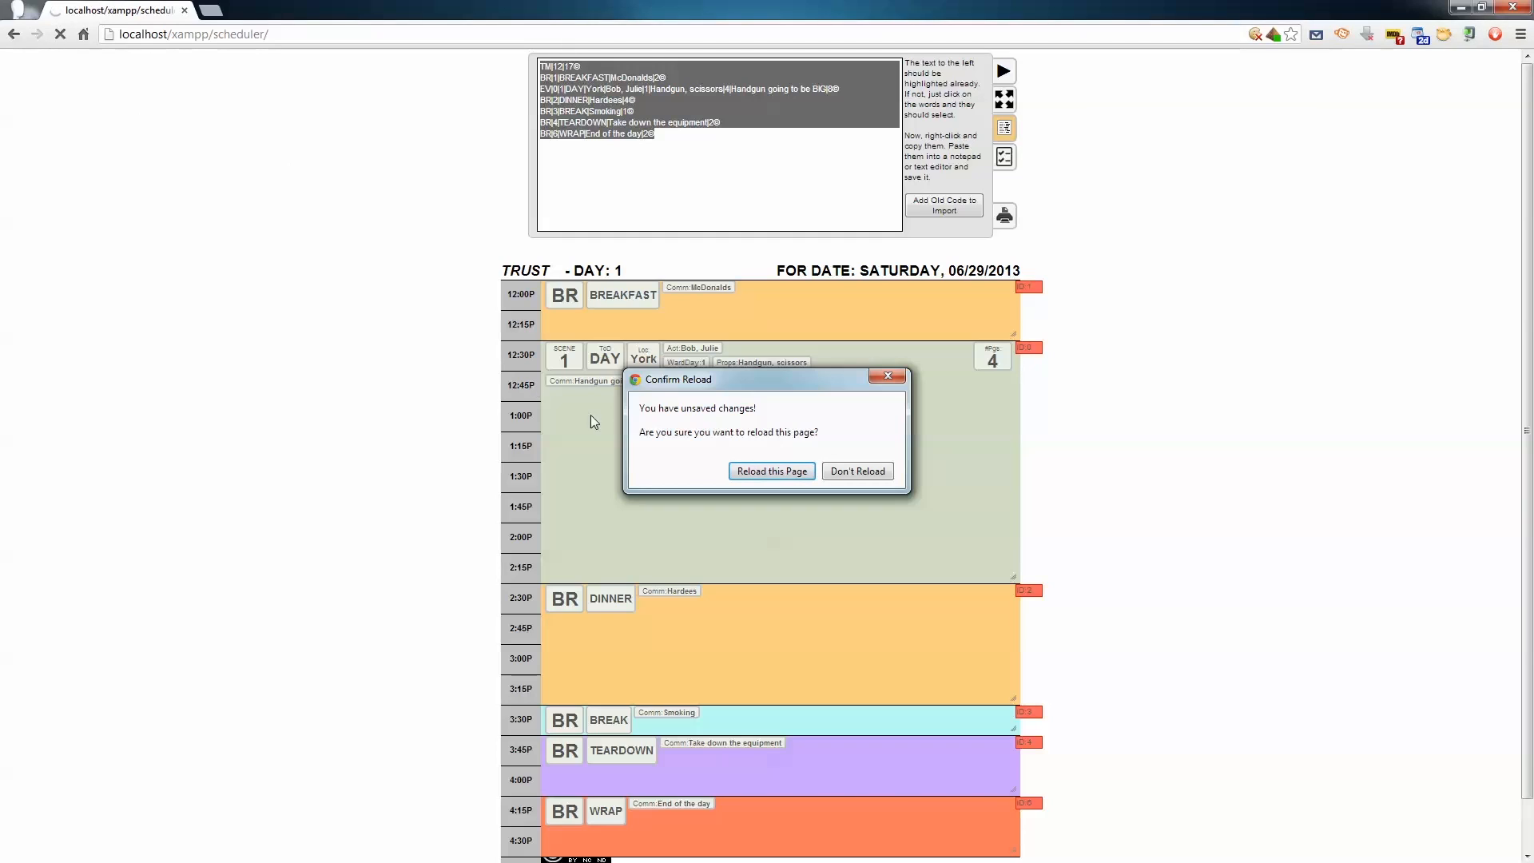
click(772, 473)
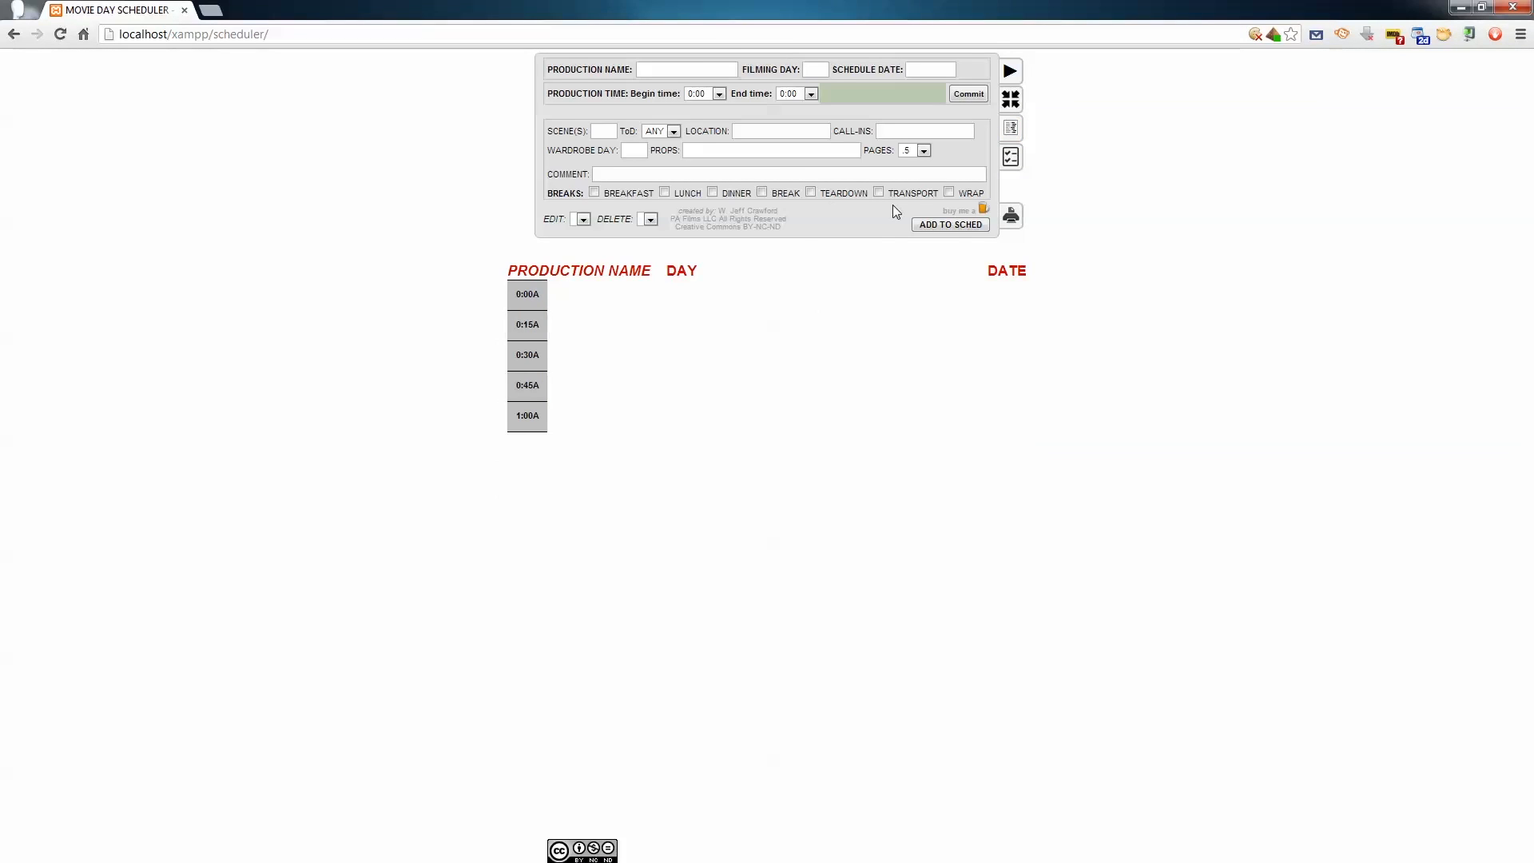
click(1010, 130)
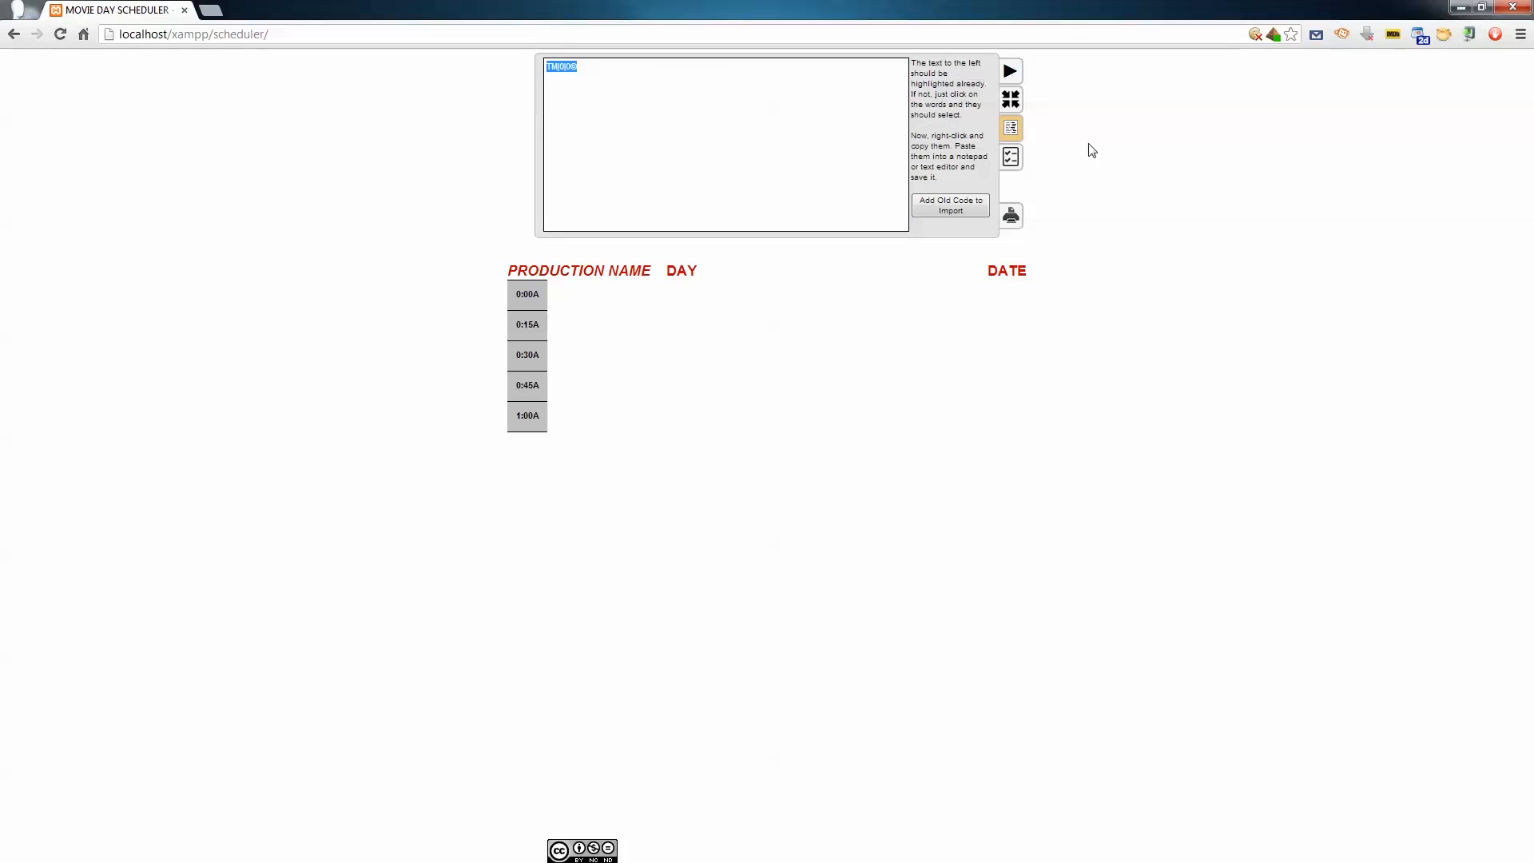
click(955, 205)
click(816, 110)
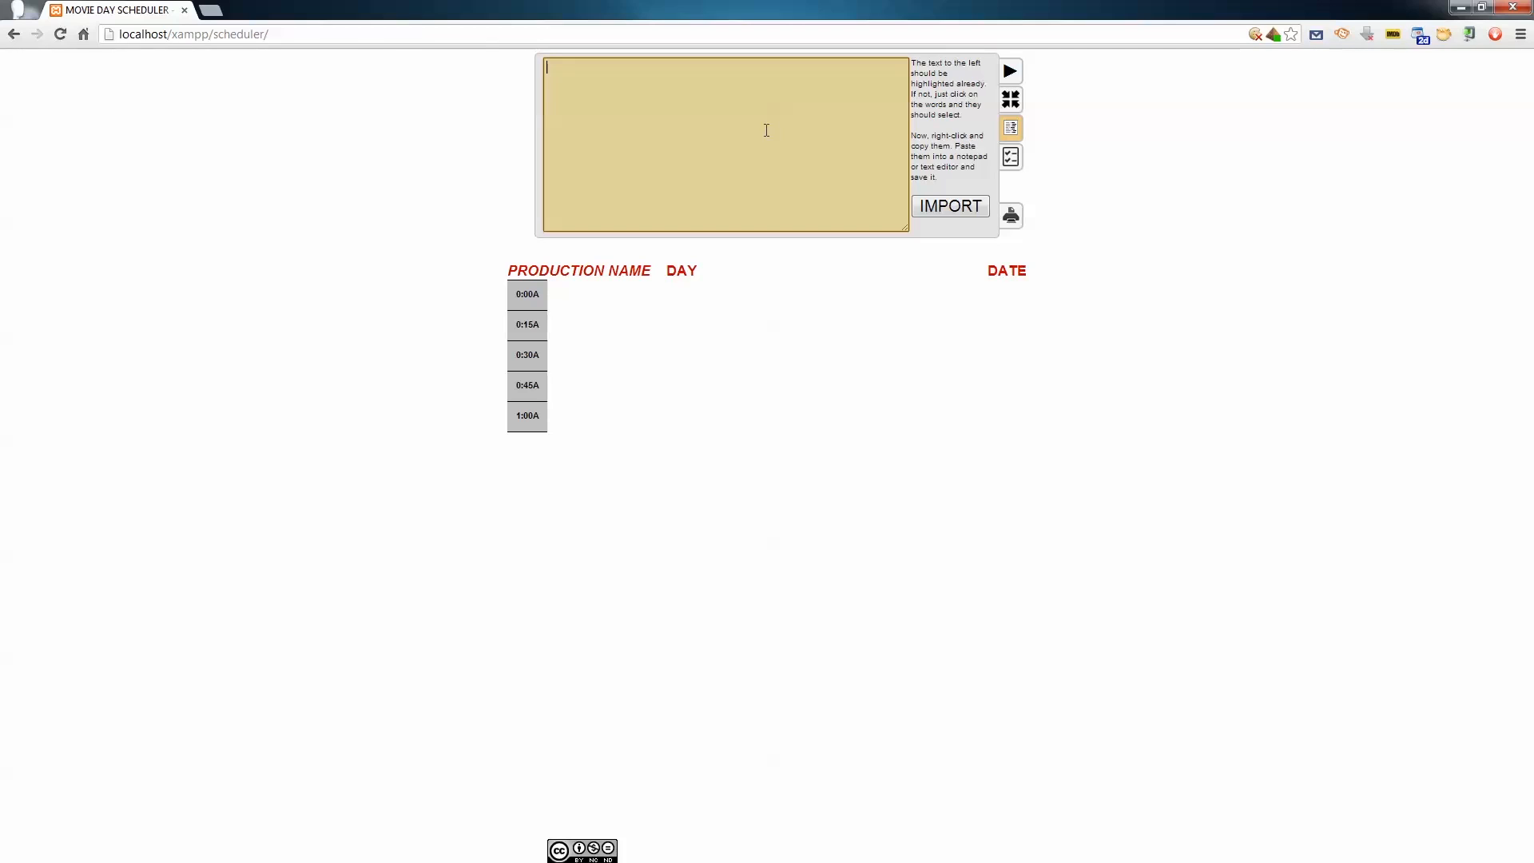
key(ctrl+v)
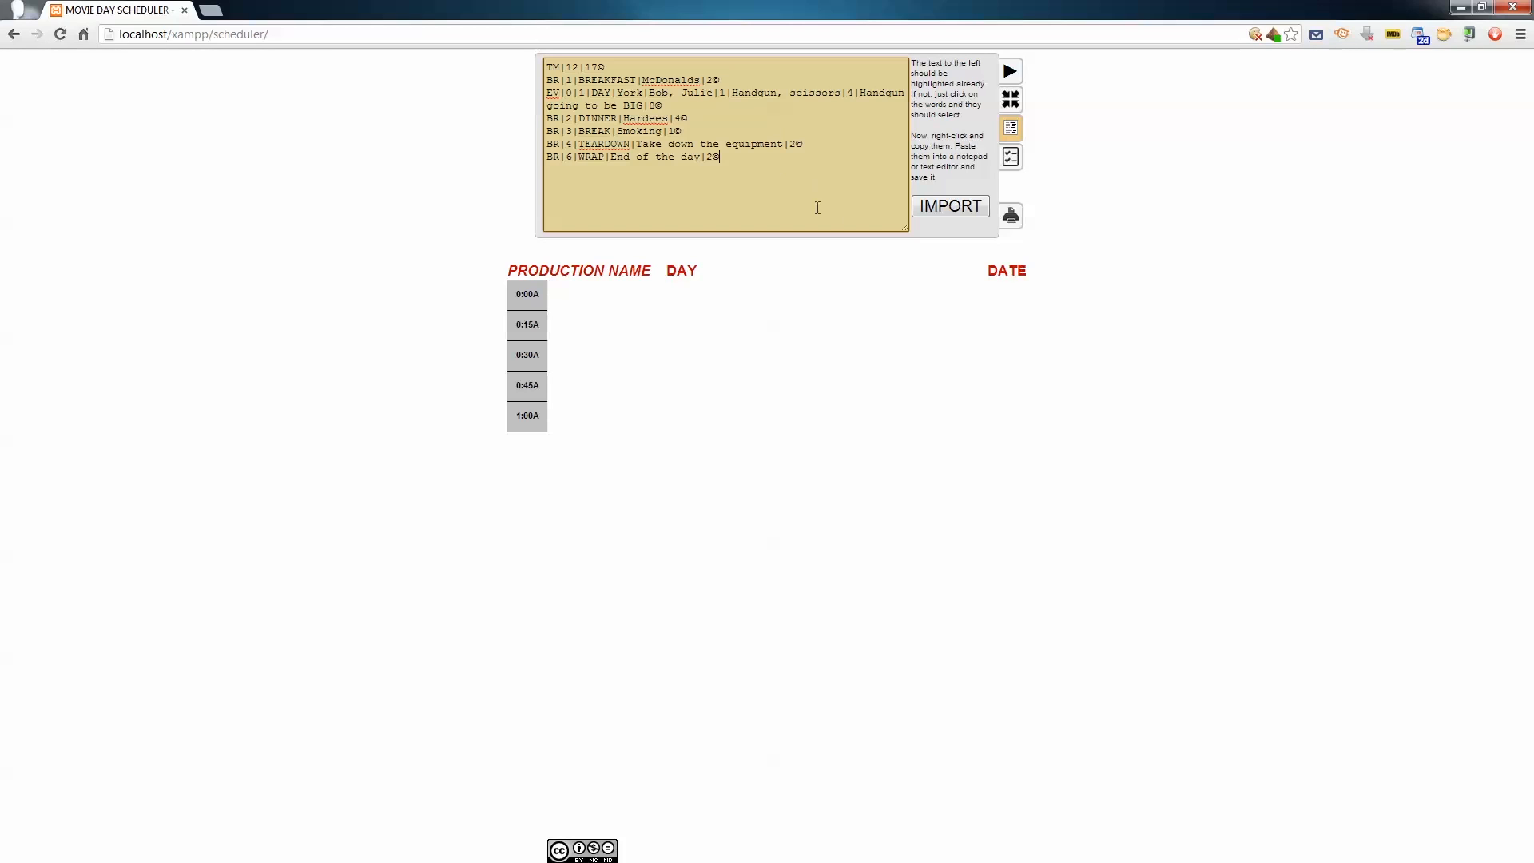
click(959, 210)
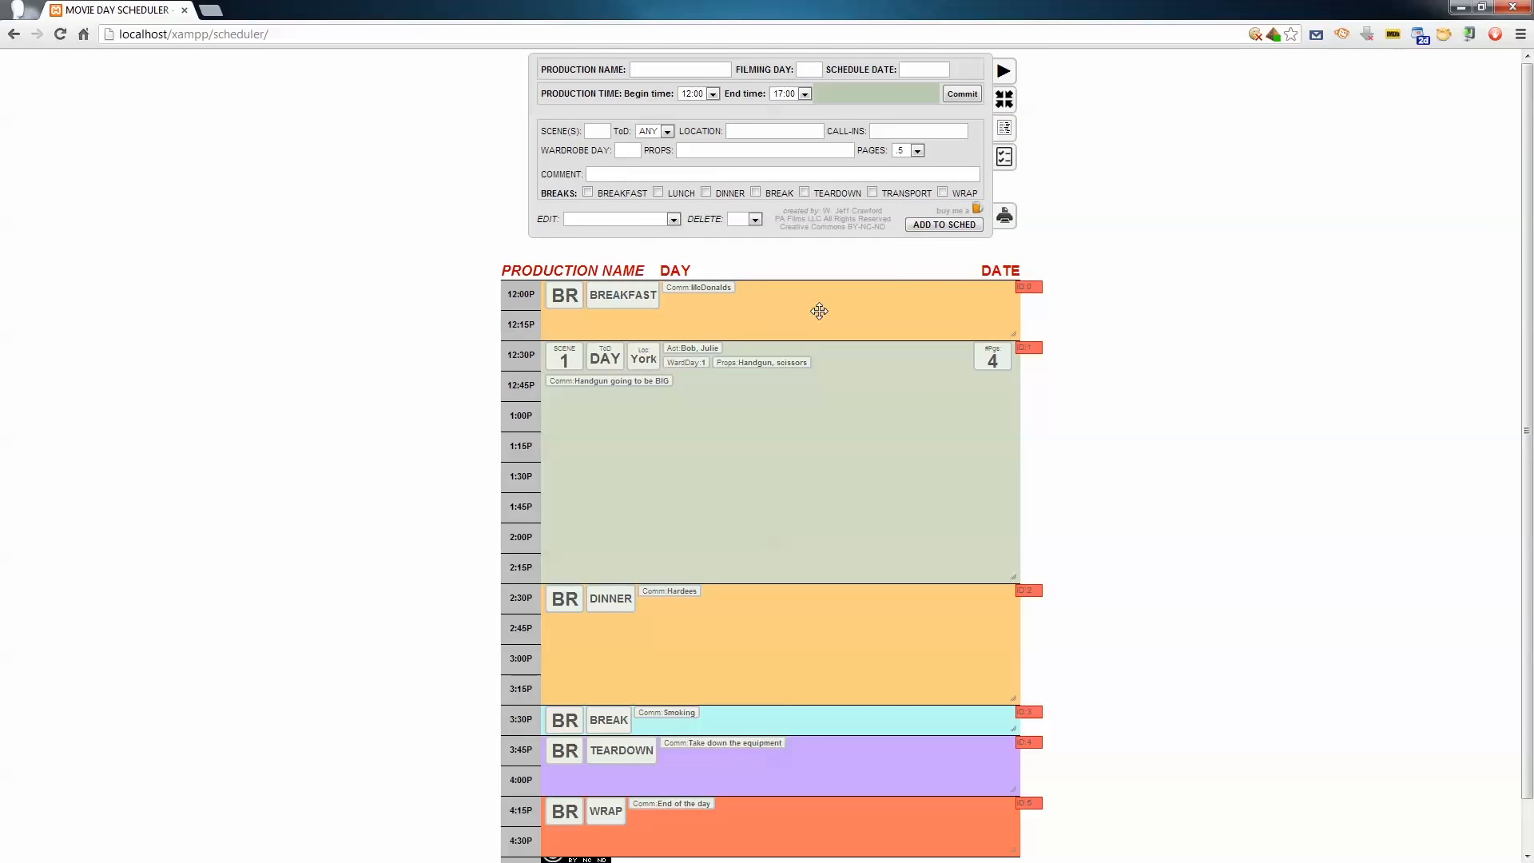
click(682, 72)
click(808, 71)
click(919, 69)
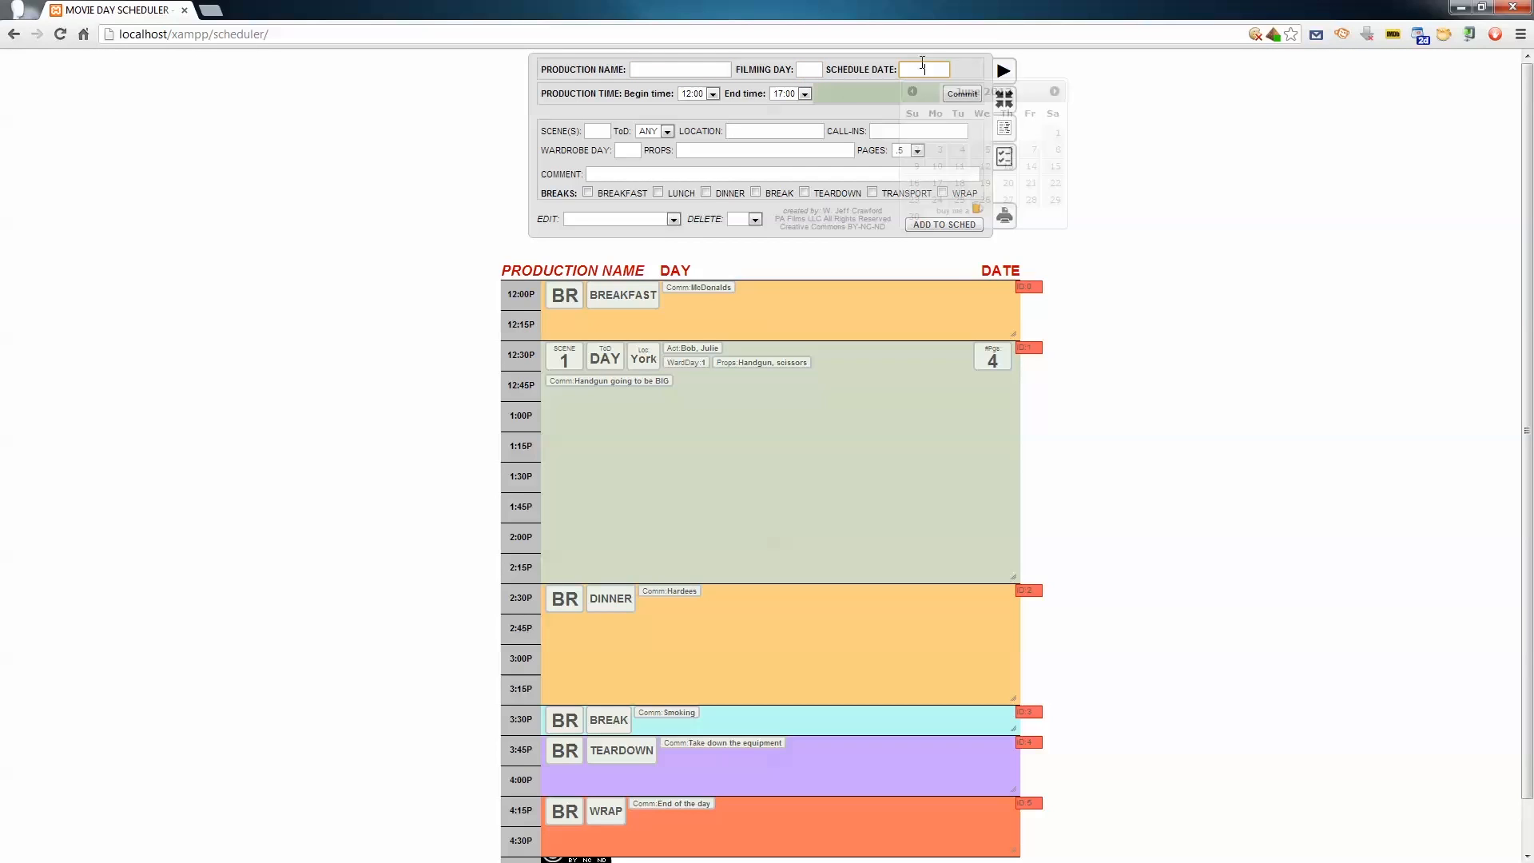
click(1166, 101)
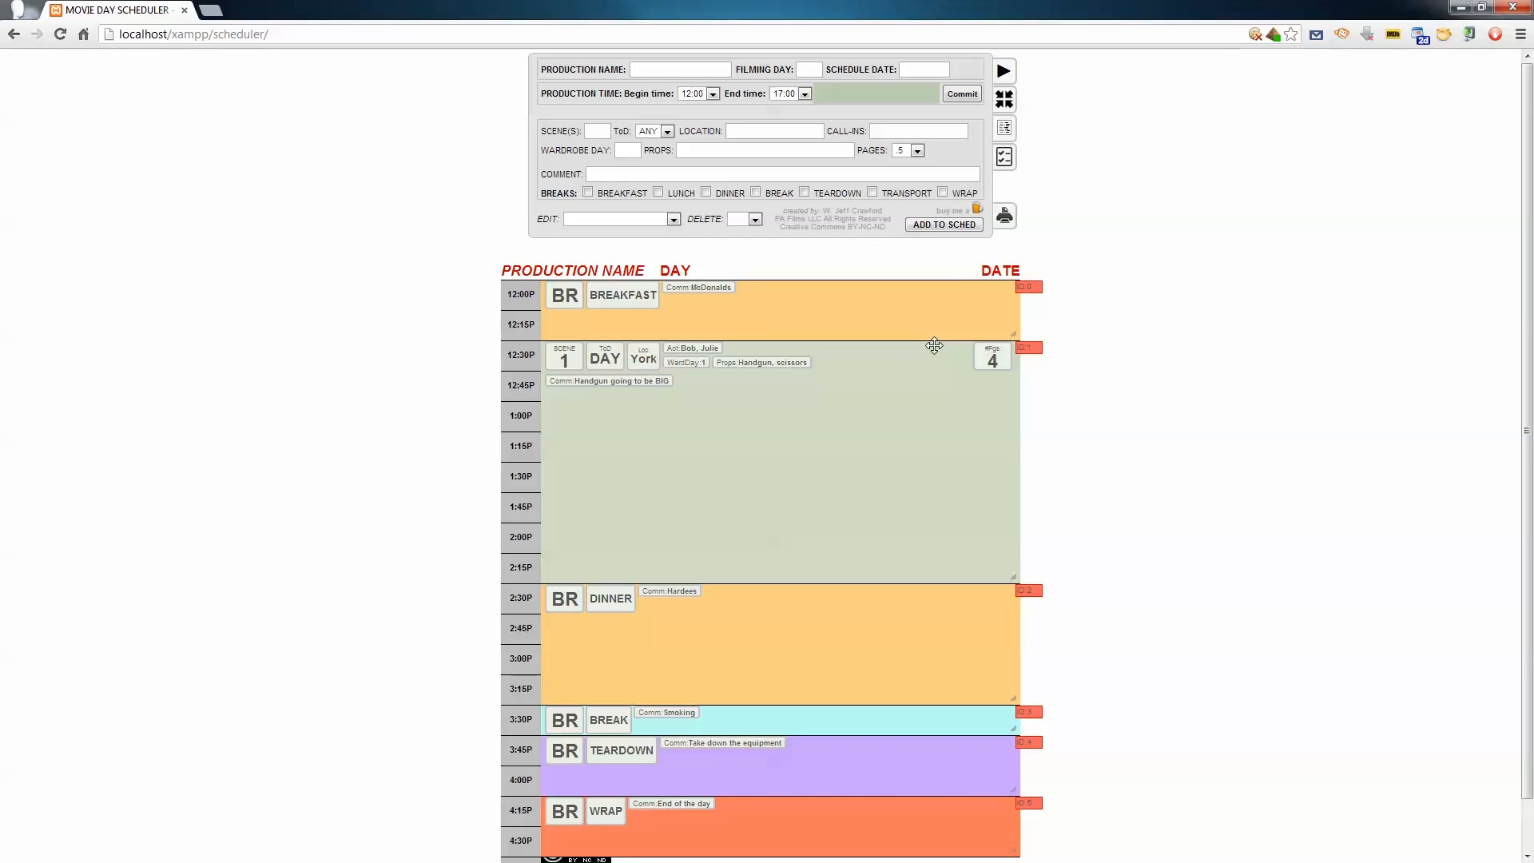
click(670, 69)
Preview the schedule's printout with Save as PDF as the destination and close the preview without saving
click(1005, 216)
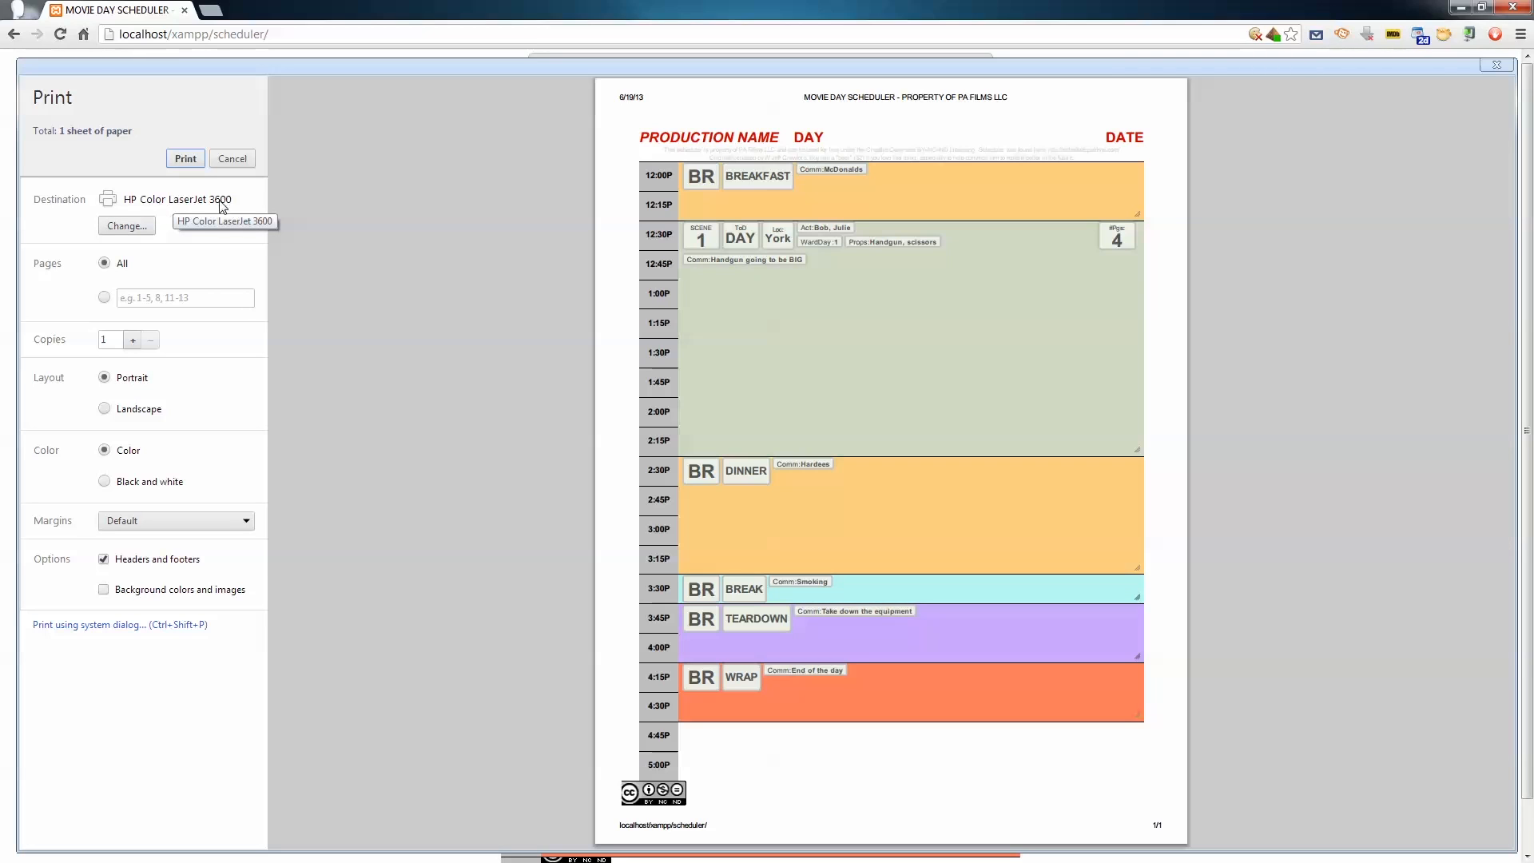
click(124, 227)
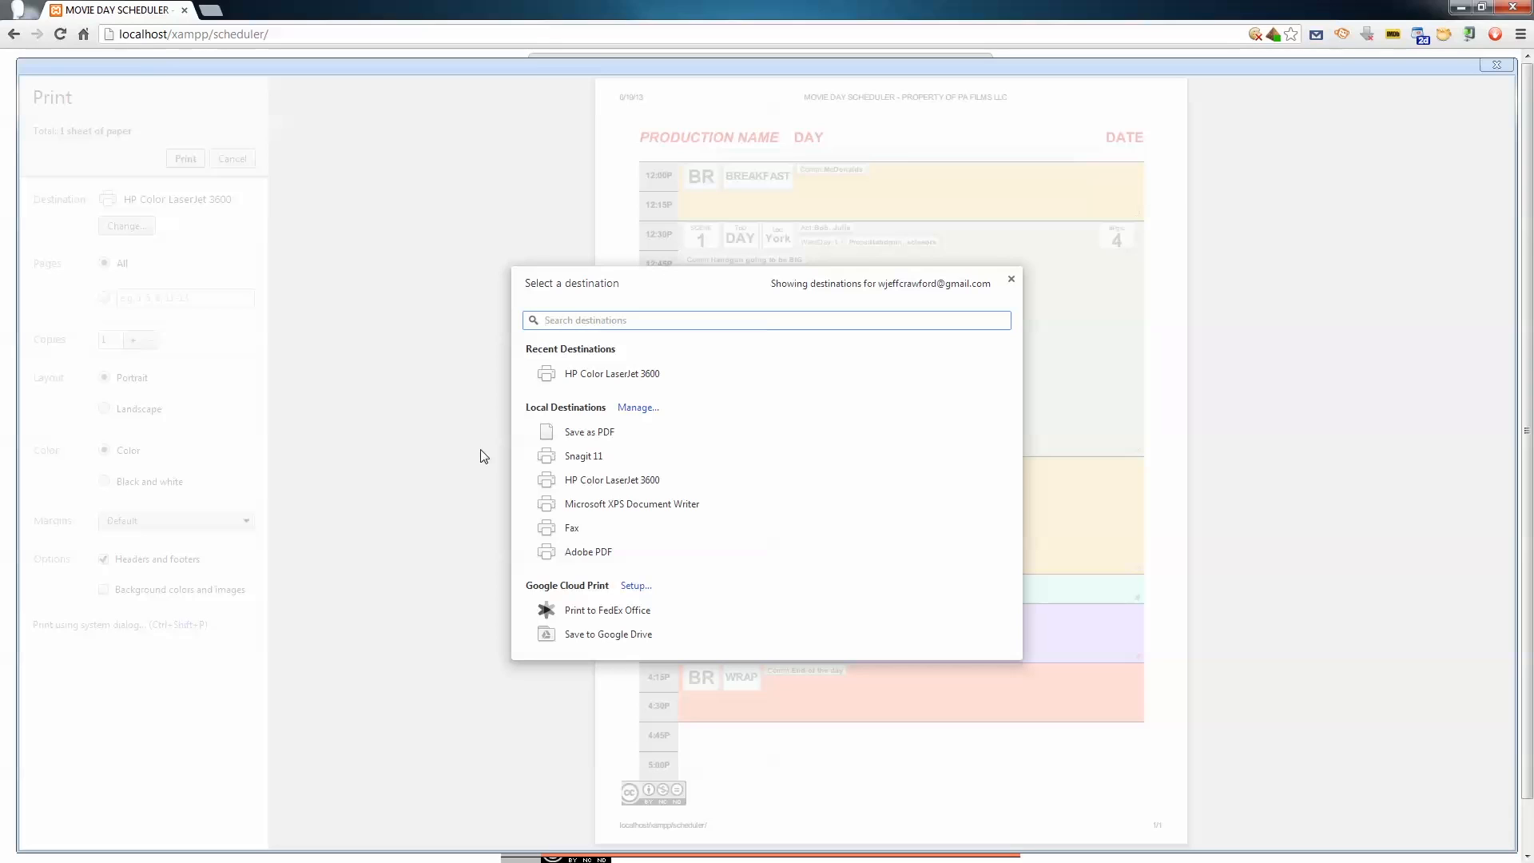
click(620, 436)
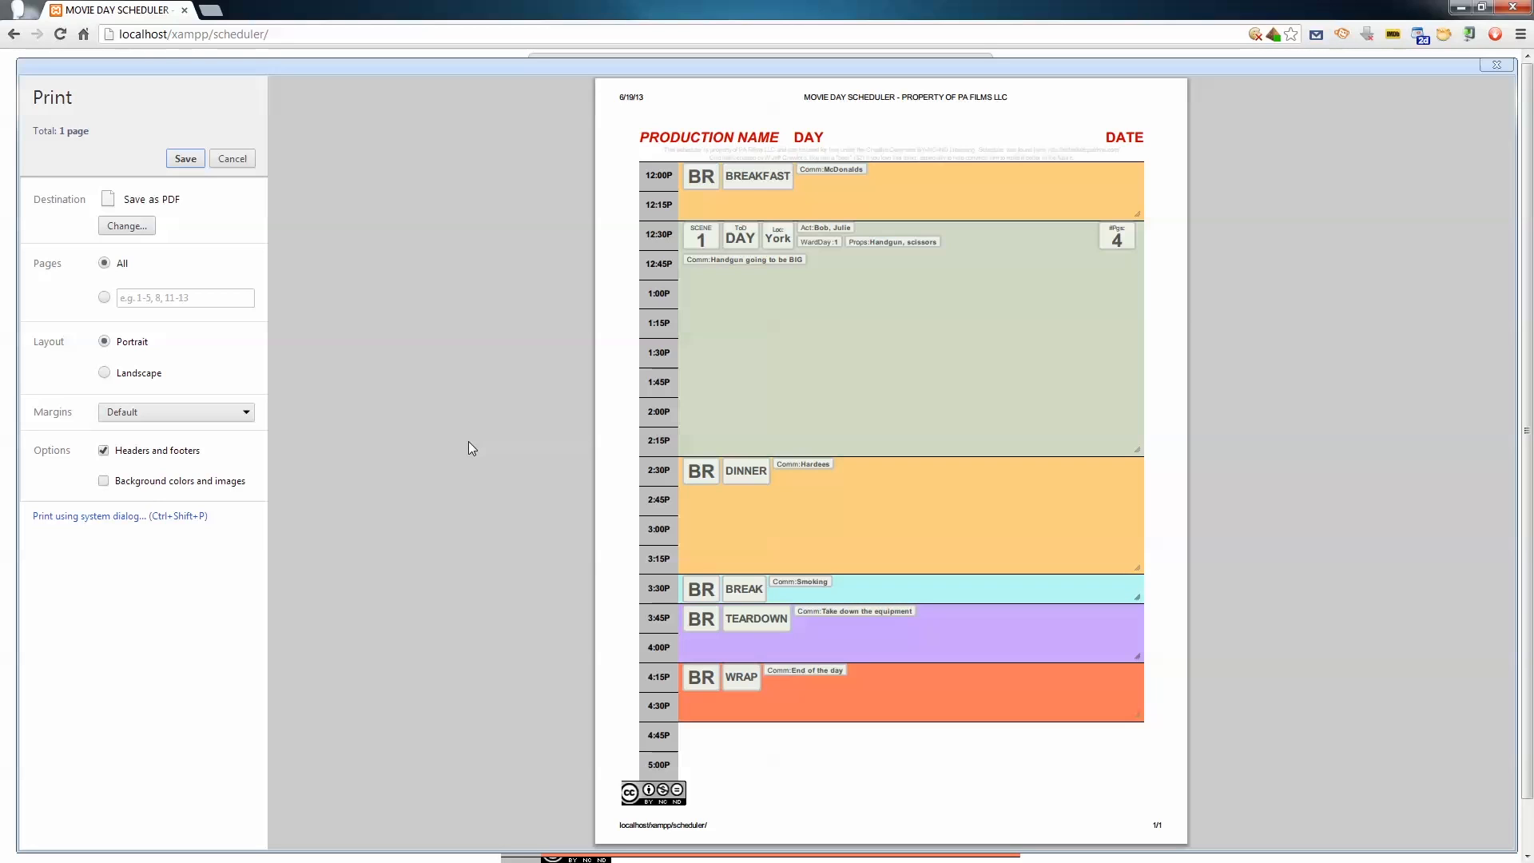
click(1497, 64)
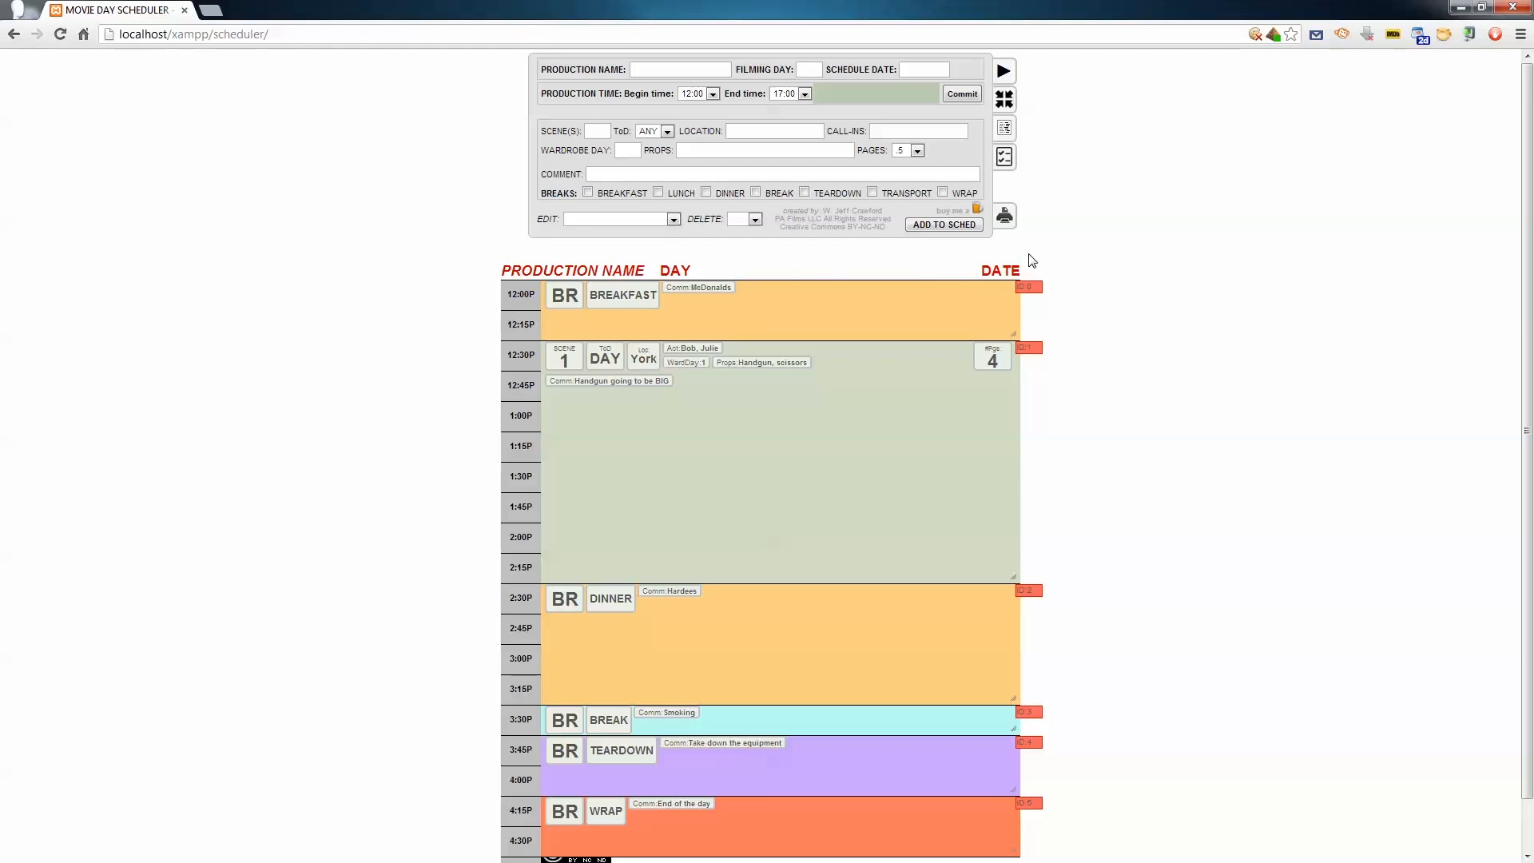
View the scheduler's PayPal donation page and close it
mouse_move(977, 212)
click(977, 210)
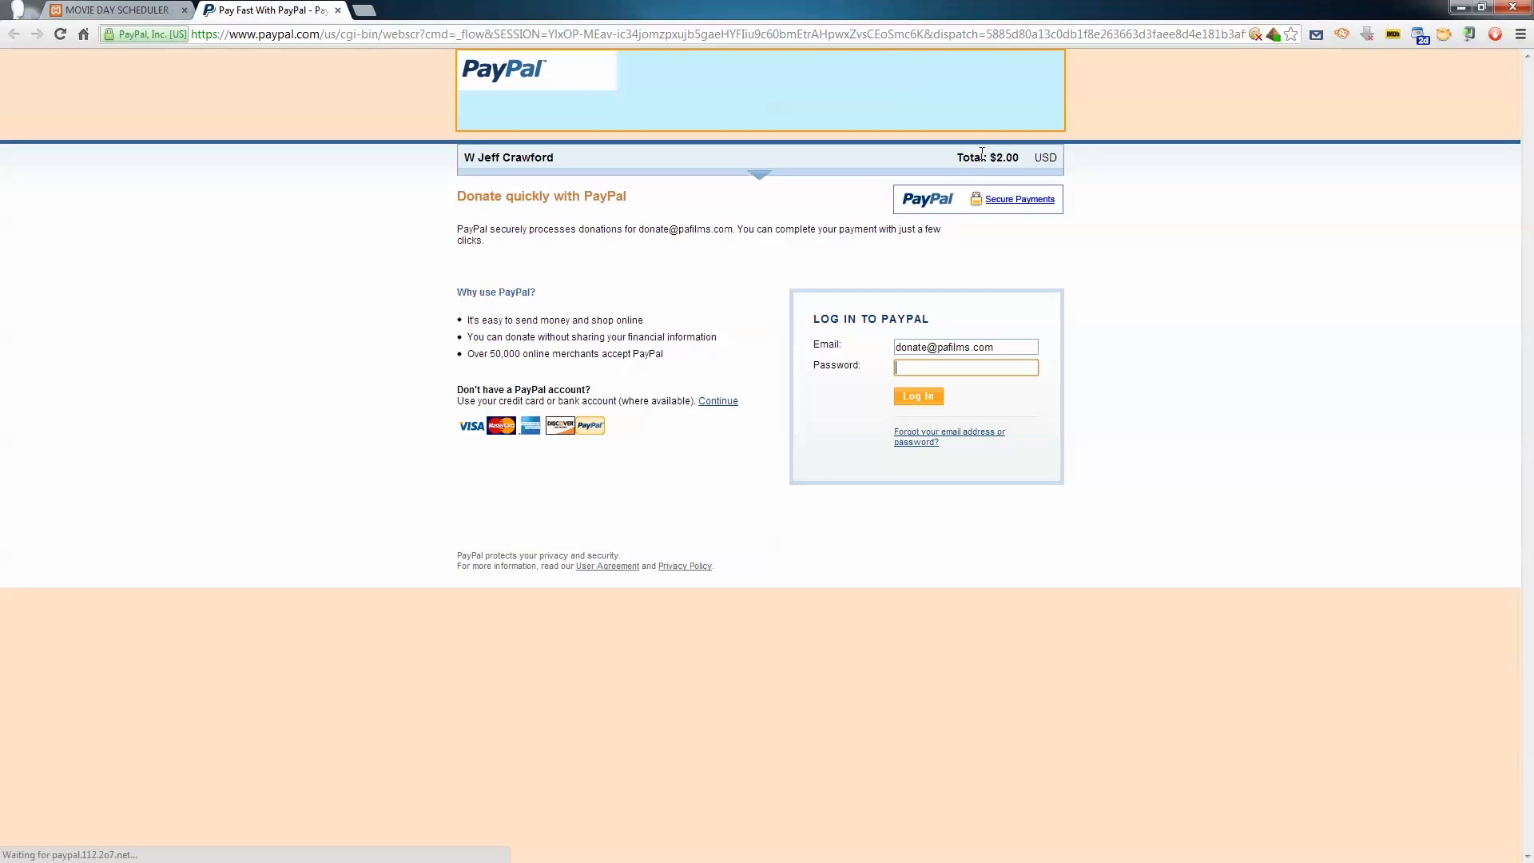
click(338, 10)
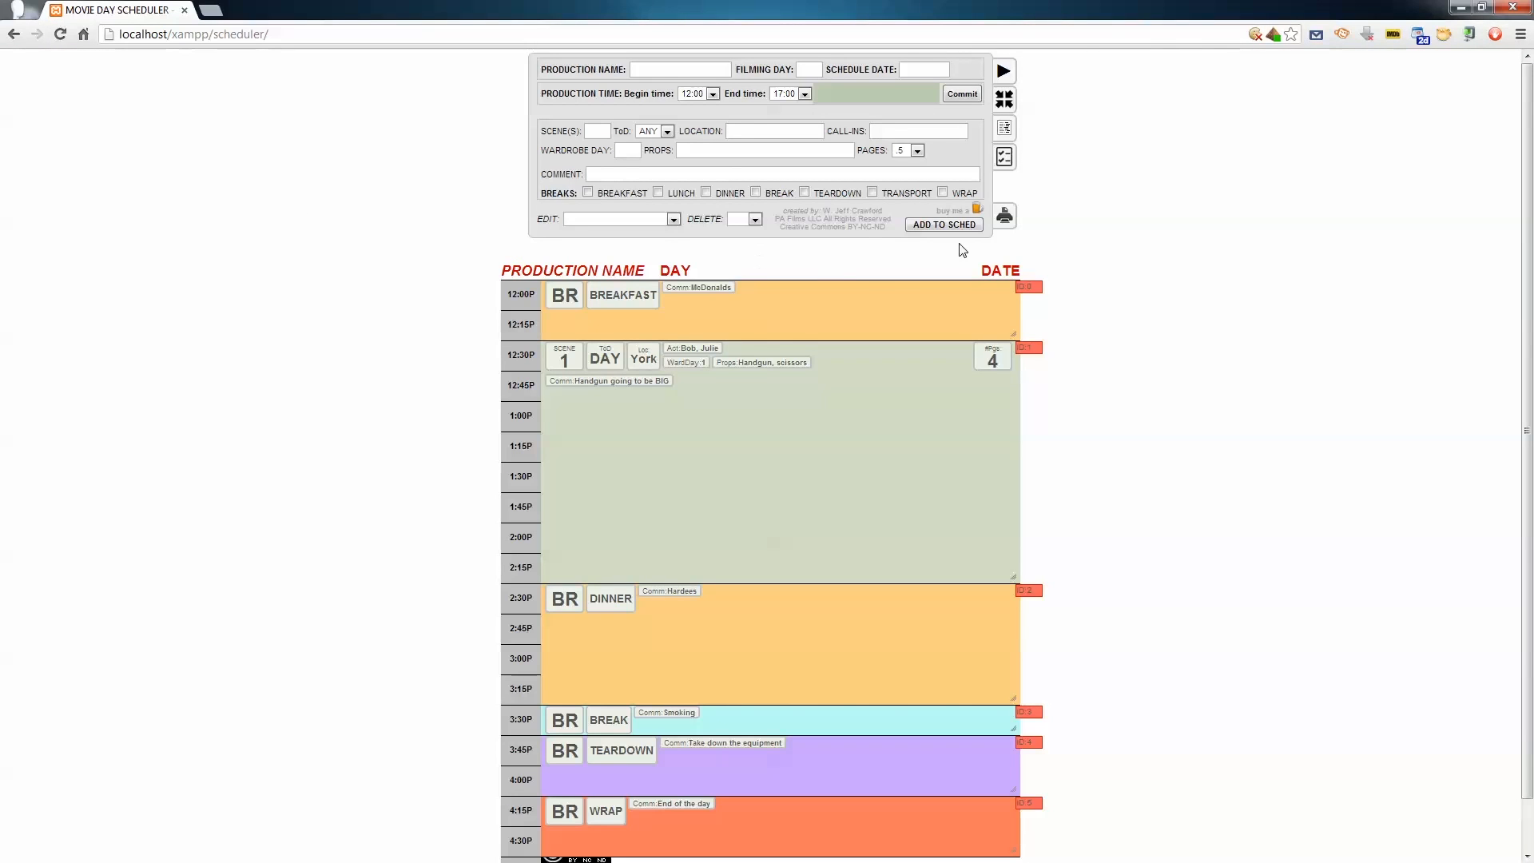
Examine the header, attribution notice and first entries of the schedule up close in the print preview, and close it
click(1008, 221)
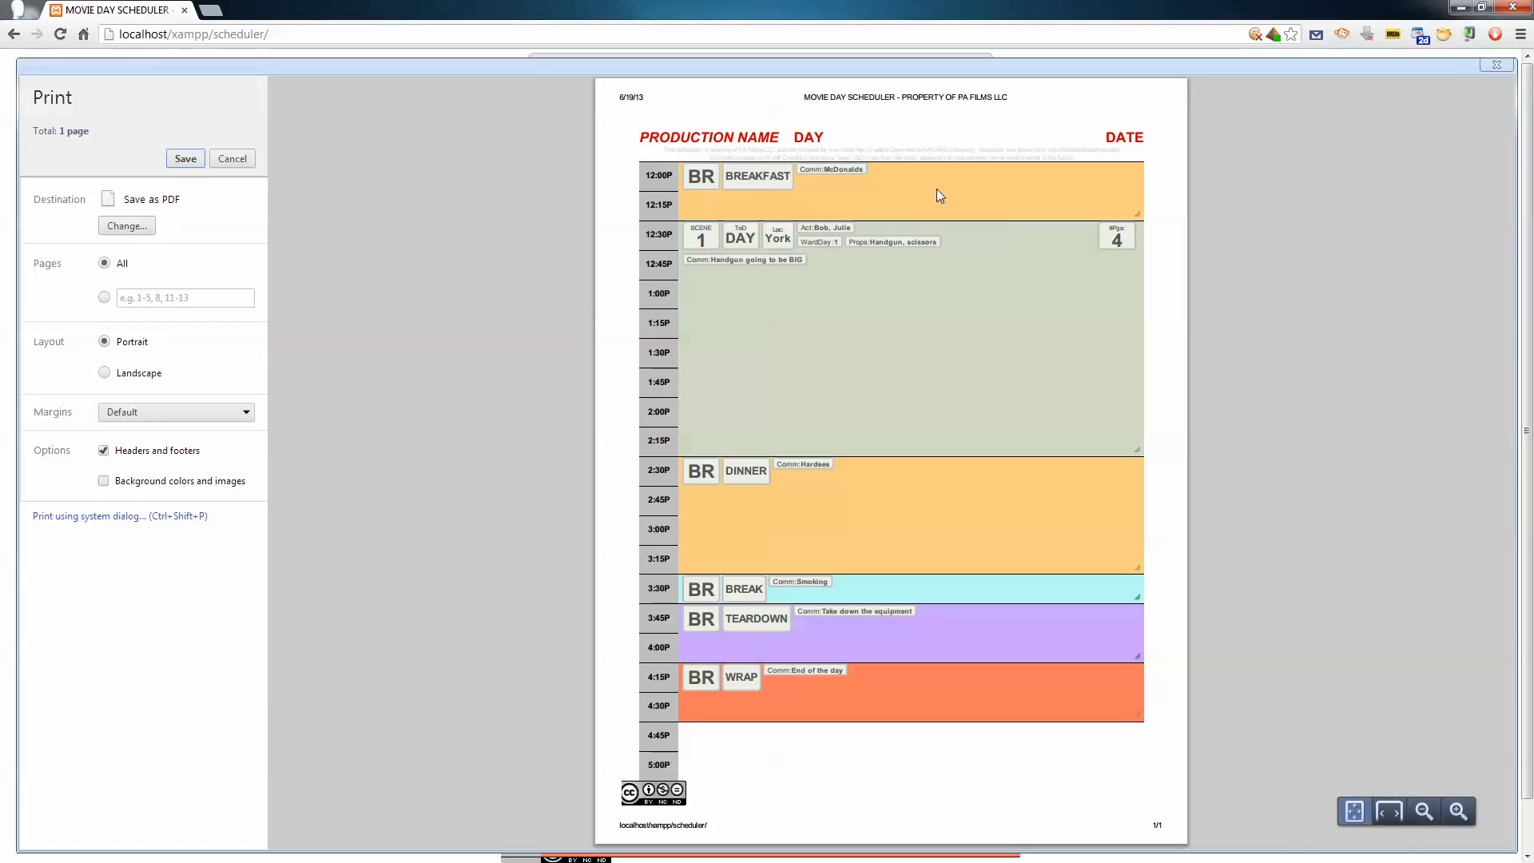
click(1456, 812)
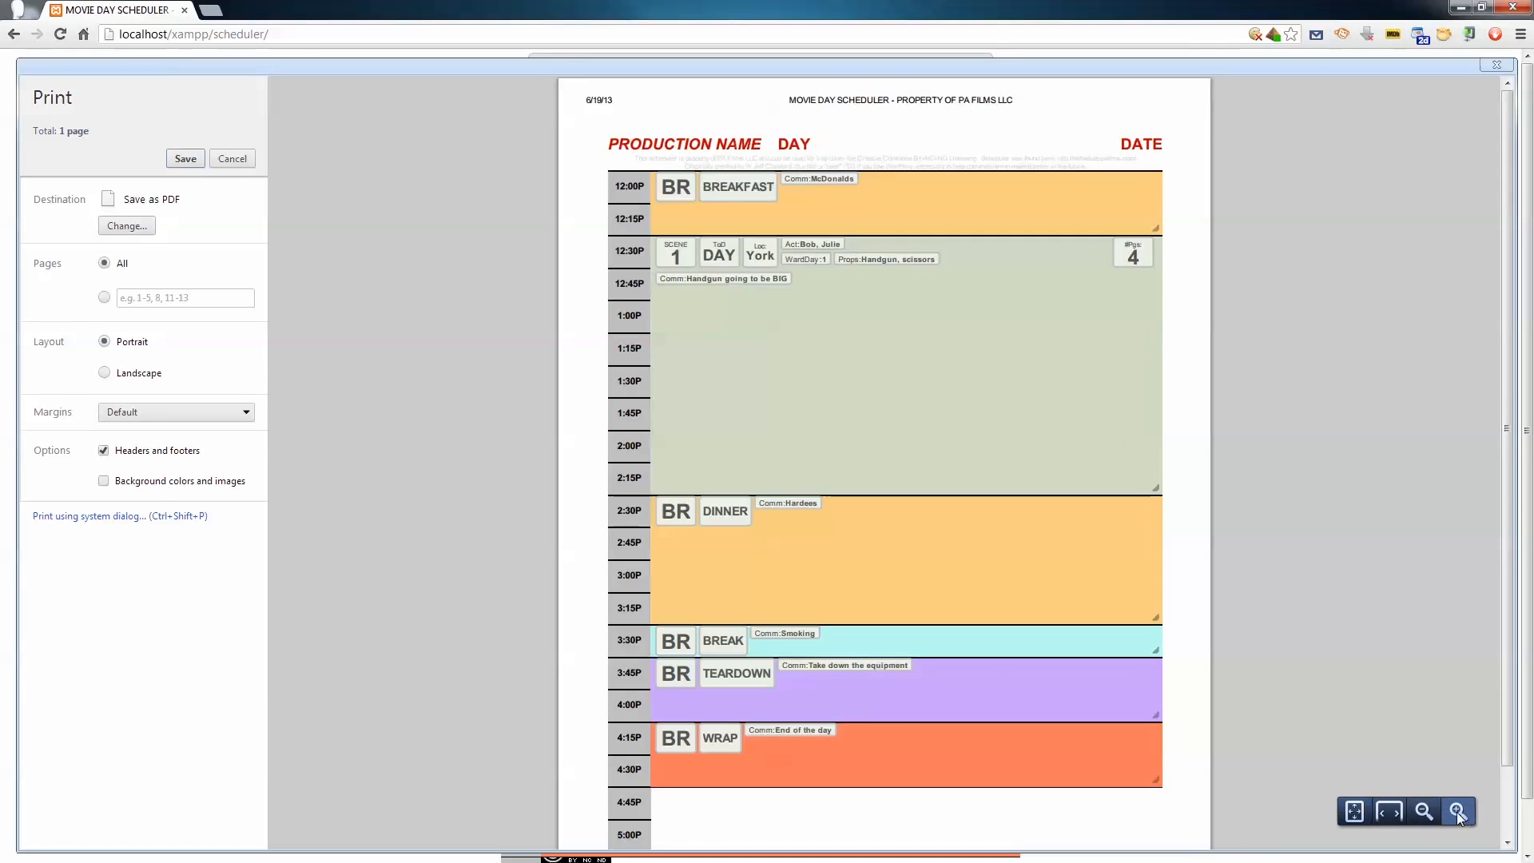
click(1456, 812)
click(1456, 812)
click(1456, 812)
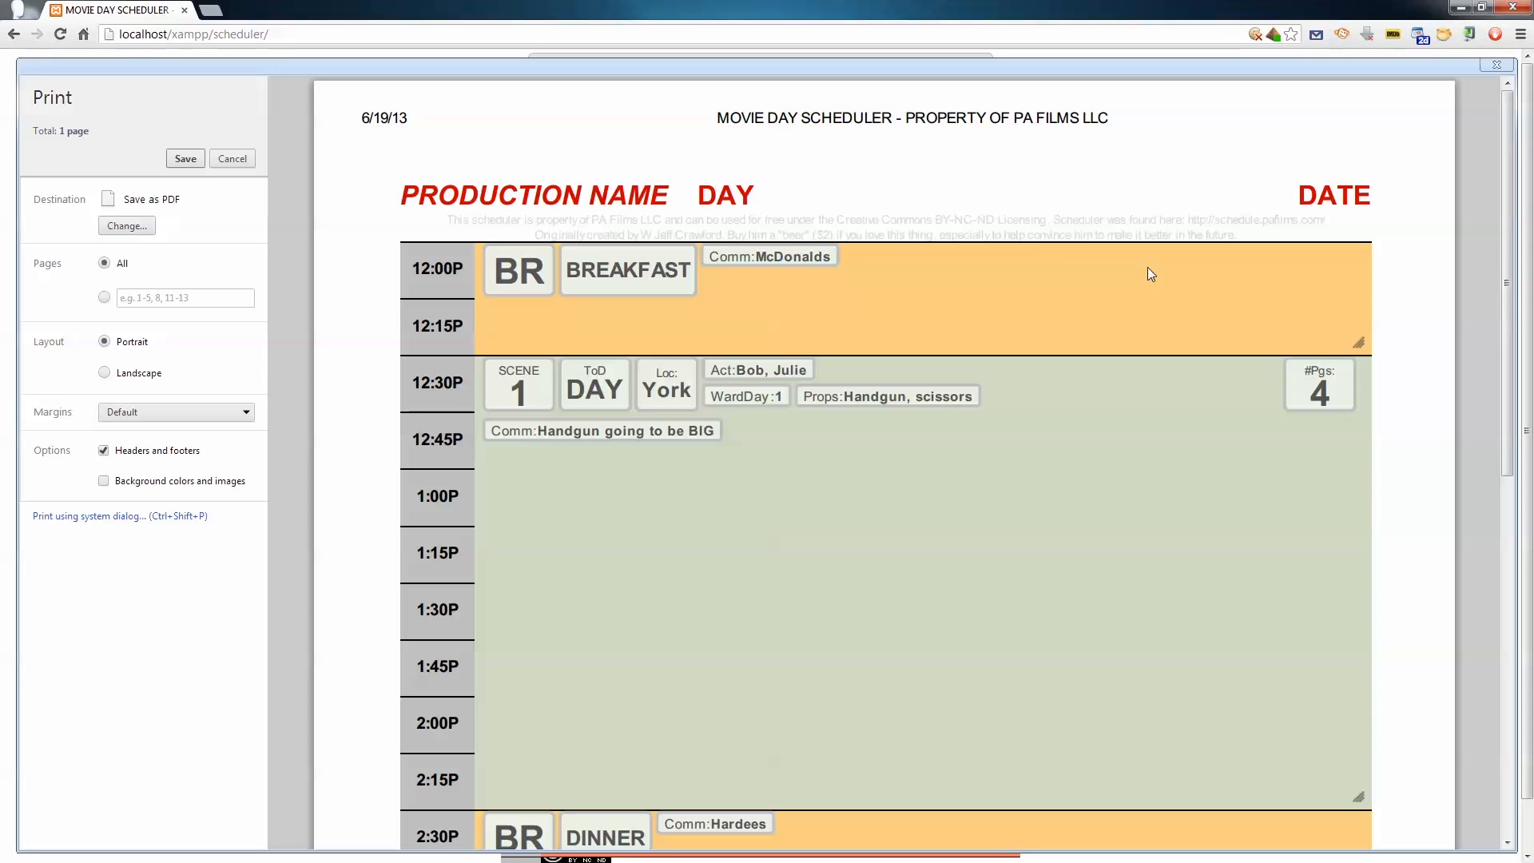
click(1497, 65)
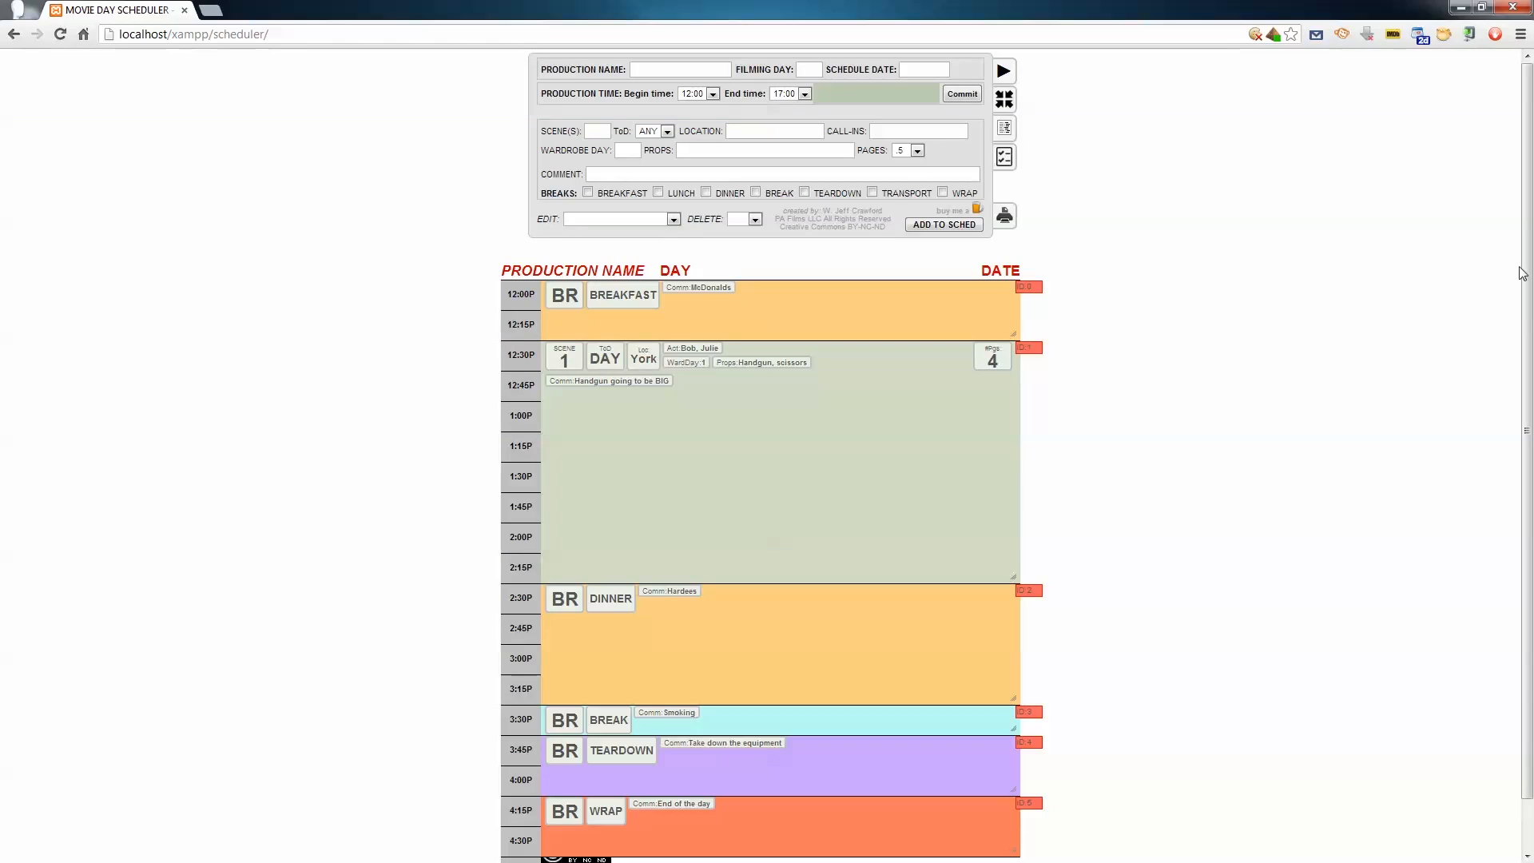